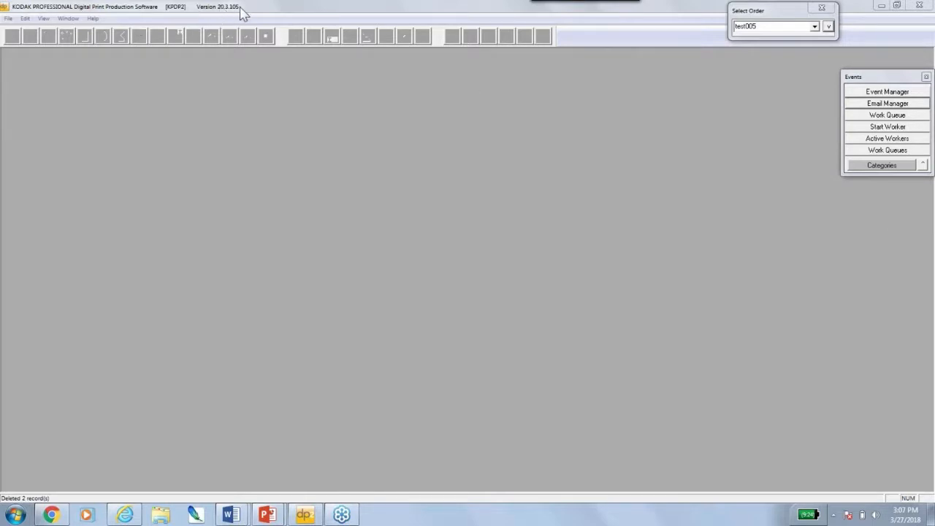
# Open the Email Manager with the My KA Email Server settings and switch the tool categories to Admin
pyautogui.click(880, 76)
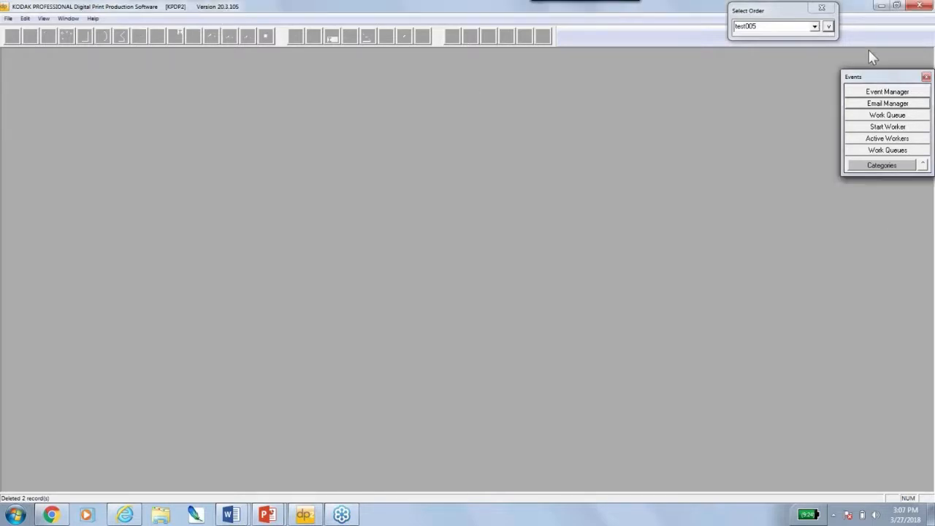
pyautogui.moveTo(876, 56); pyautogui.dragTo(877, 59)
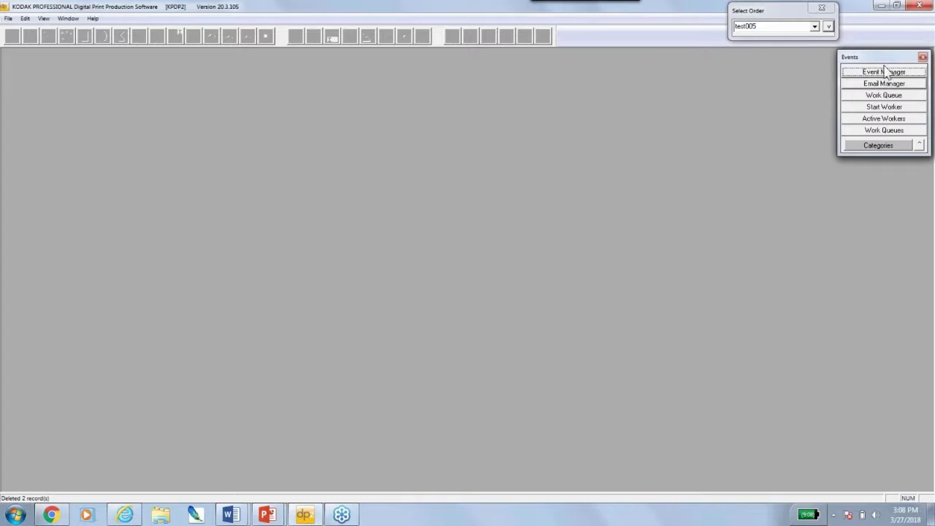
pyautogui.click(880, 83)
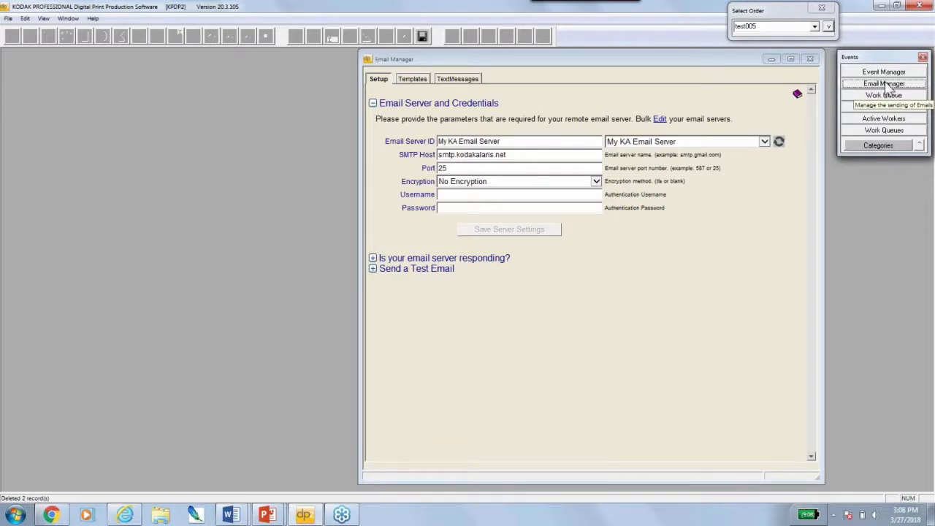
pyautogui.click(884, 146)
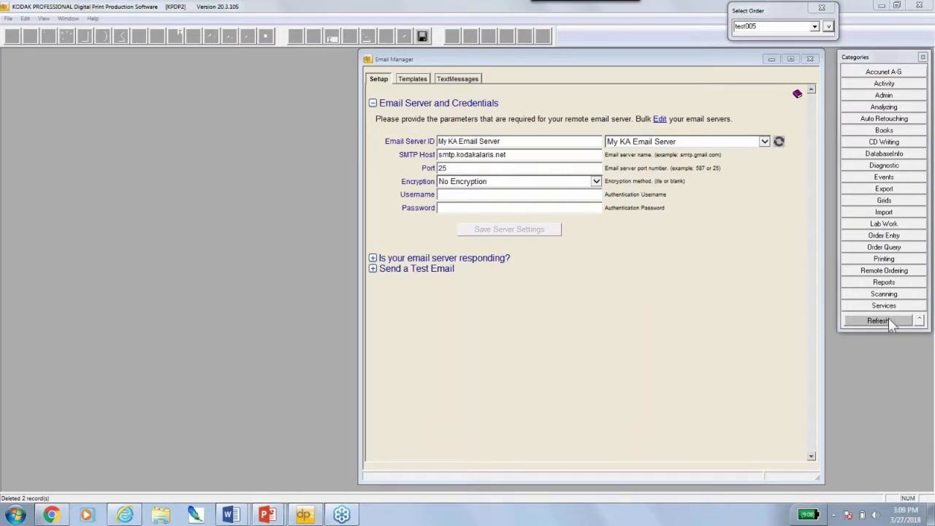
pyautogui.click(884, 95)
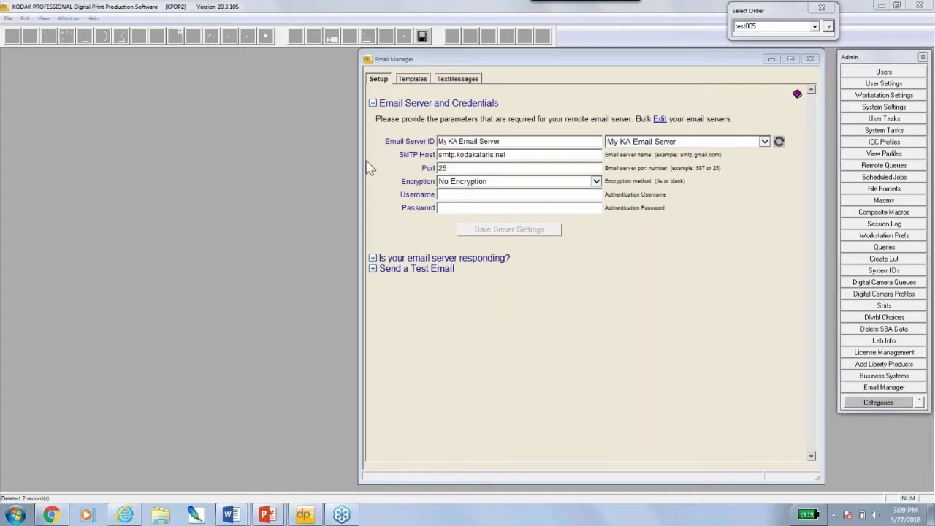
pyautogui.click(394, 64)
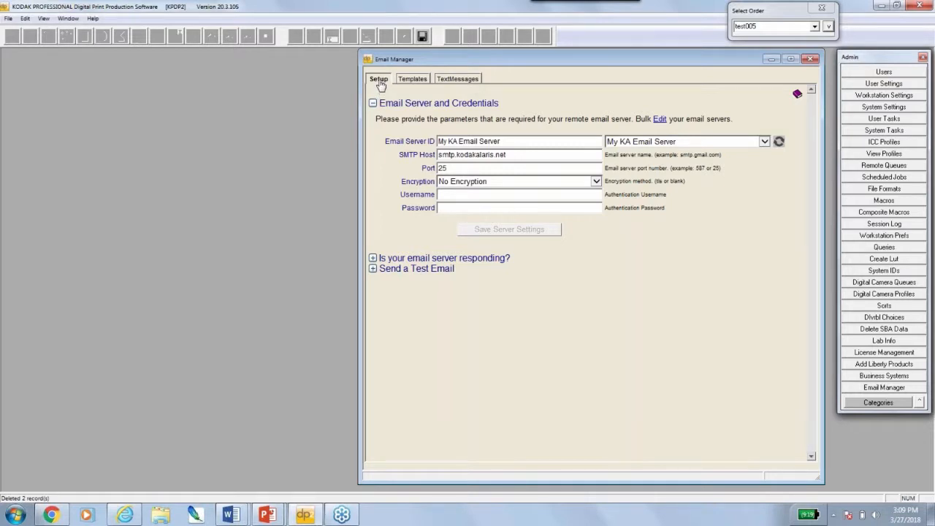
# Contact the email server, then send a test email using the same address as recipient and sender, getting 'Success 250: Completed'
pyautogui.click(372, 258)
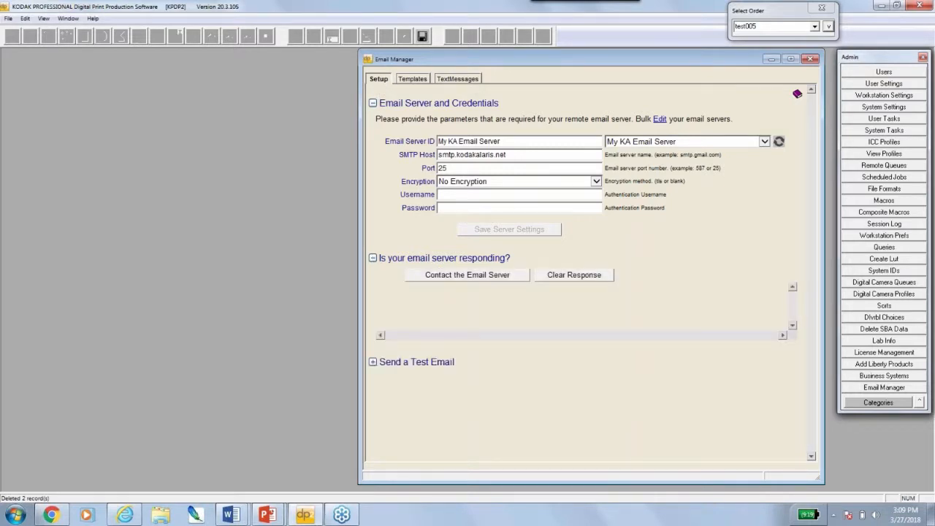
pyautogui.click(449, 276)
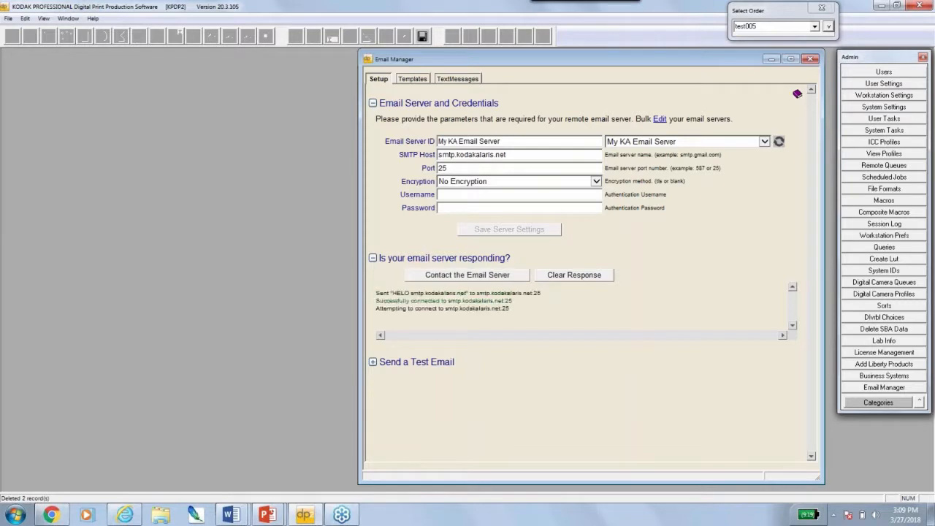
pyautogui.click(373, 362)
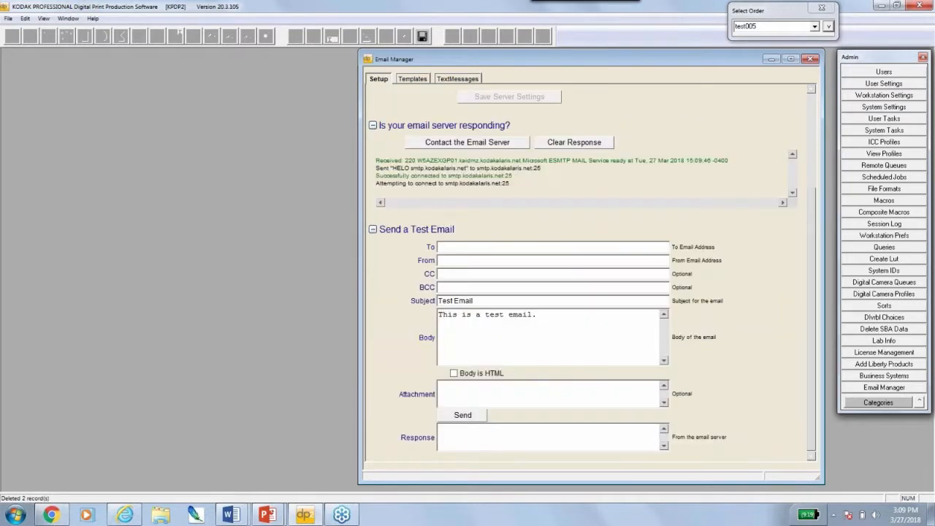
pyautogui.click(464, 247)
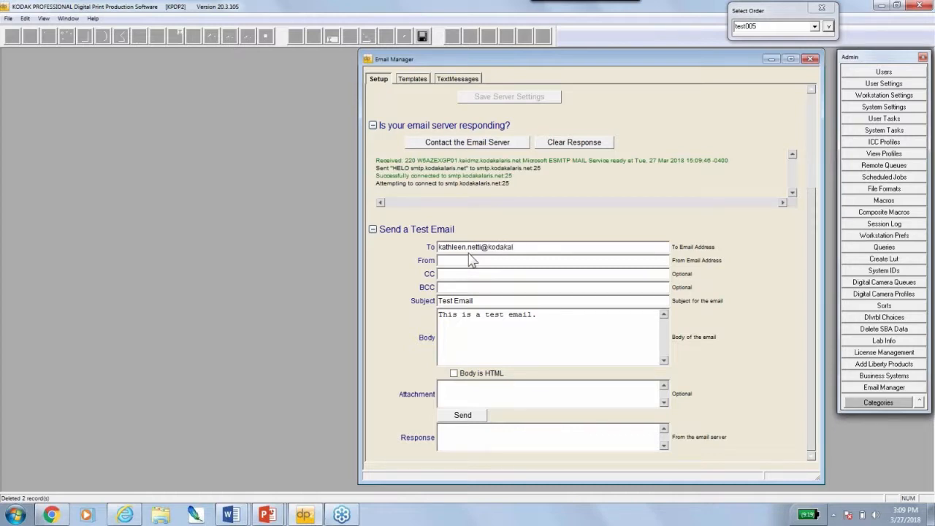
pyautogui.moveTo(549, 247); pyautogui.dragTo(433, 249)
pyautogui.hotkey('ctrl', 'c')
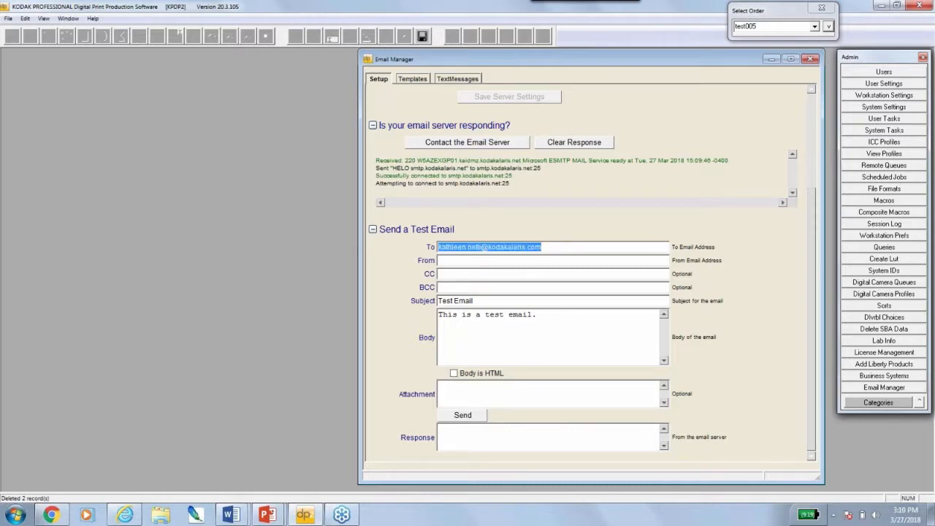
pyautogui.click(500, 262)
pyautogui.hotkey('ctrl', 'v')
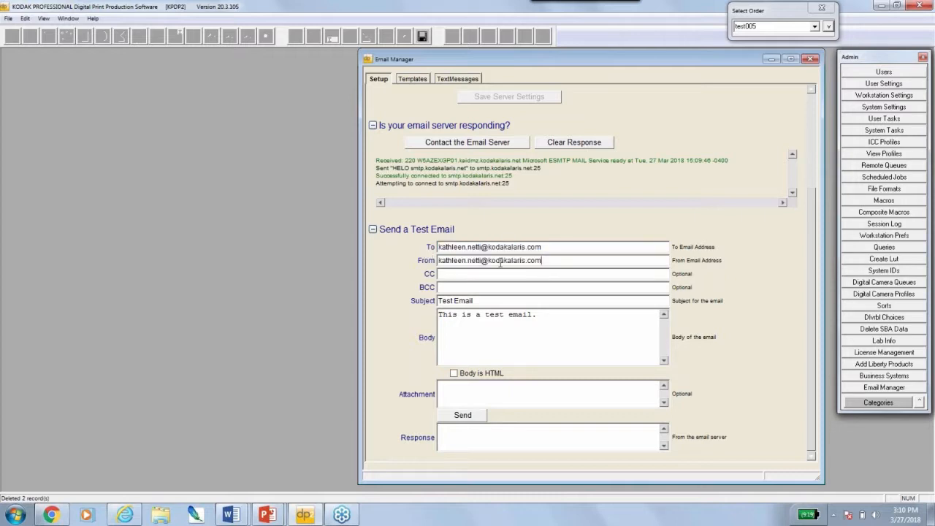
pyautogui.click(466, 418)
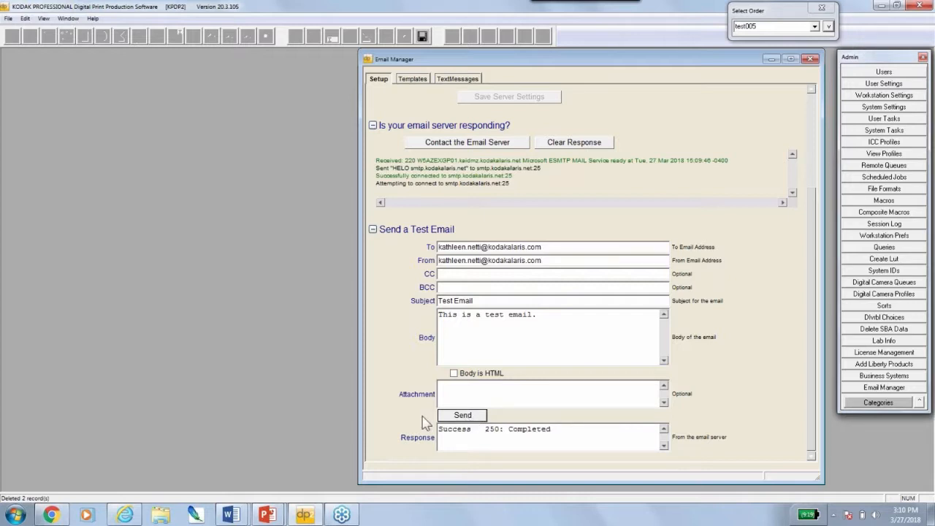
pyautogui.moveTo(552, 428); pyautogui.dragTo(446, 429)
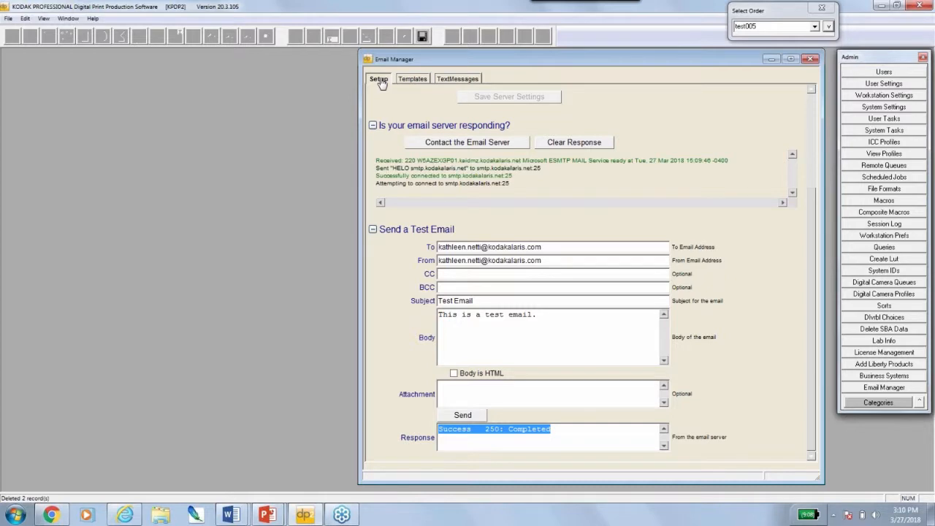
# Show the Templates > TextMessages guide and highlight the carrier domain and the customer text-email macro line
pyautogui.click(421, 82)
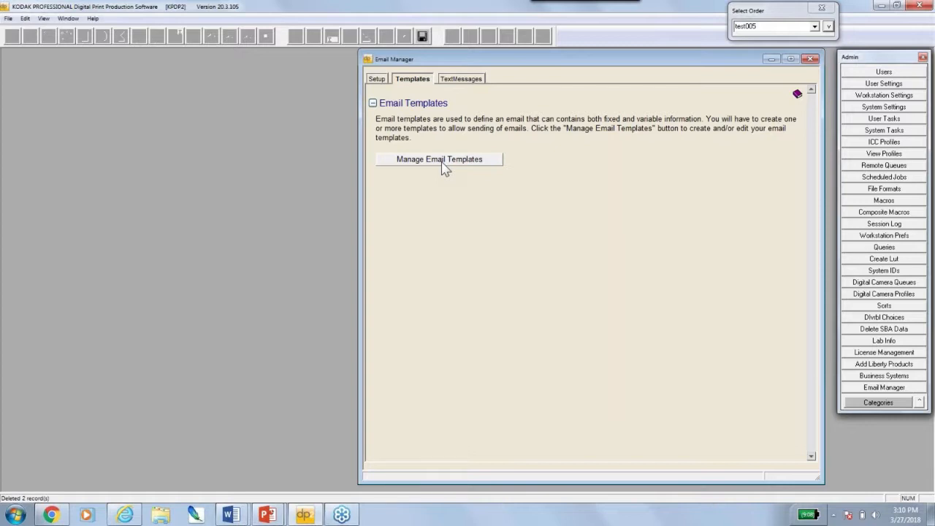
pyautogui.click(465, 81)
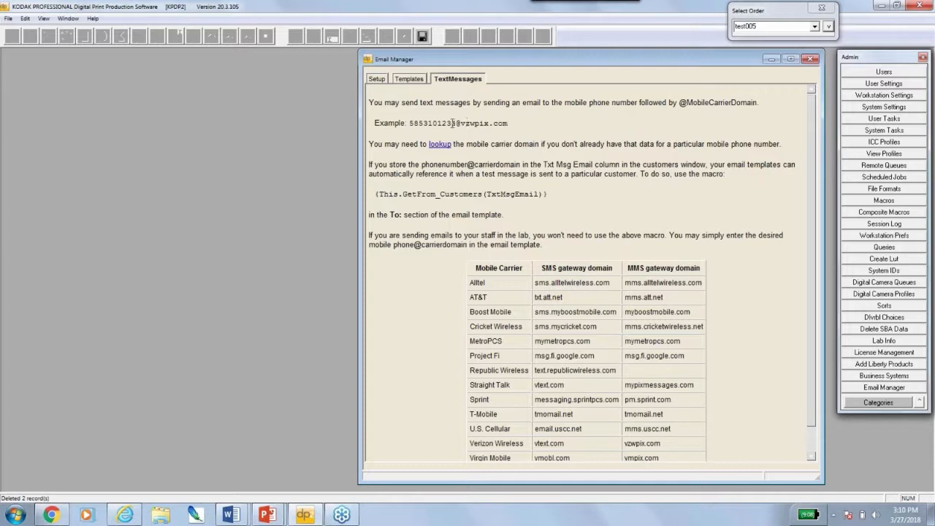
pyautogui.moveTo(454, 122); pyautogui.dragTo(514, 123)
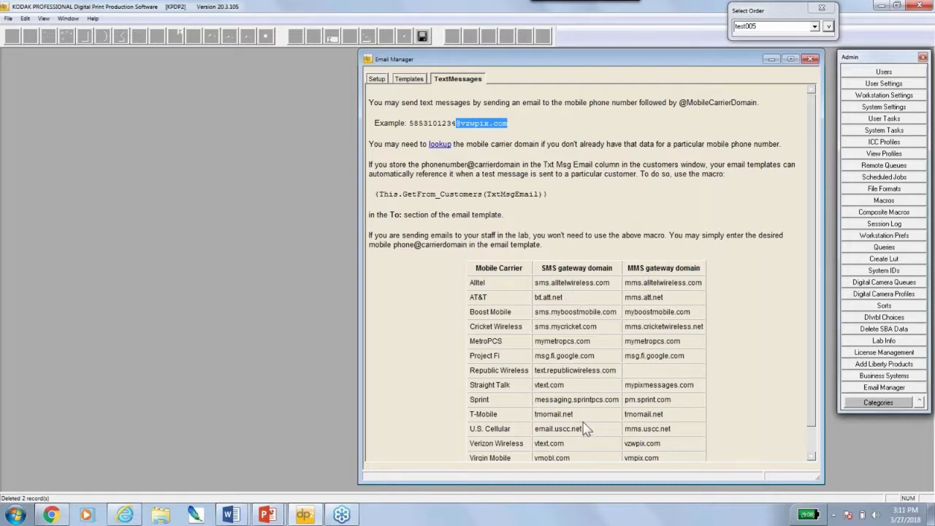
pyautogui.moveTo(547, 195); pyautogui.dragTo(377, 197)
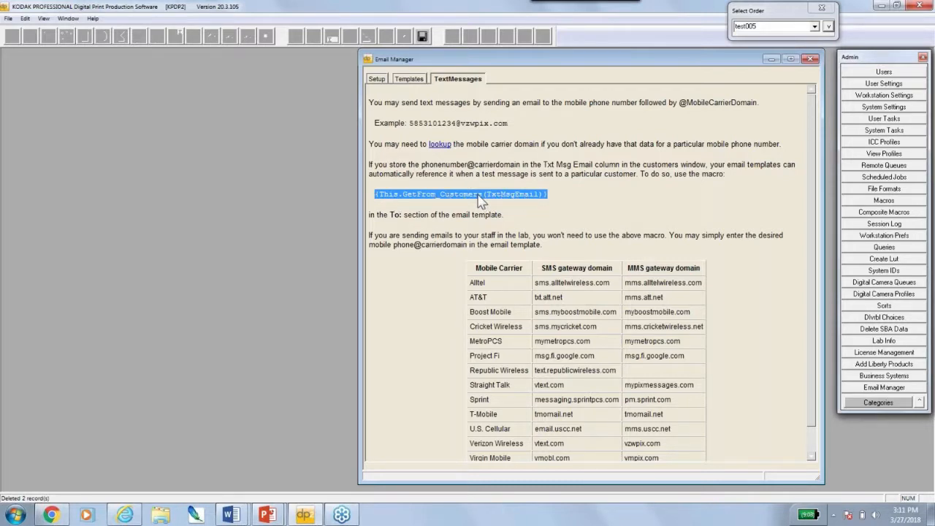
# Open the Customer Data for order test005 and close the admin tools panel
pyautogui.click(828, 26)
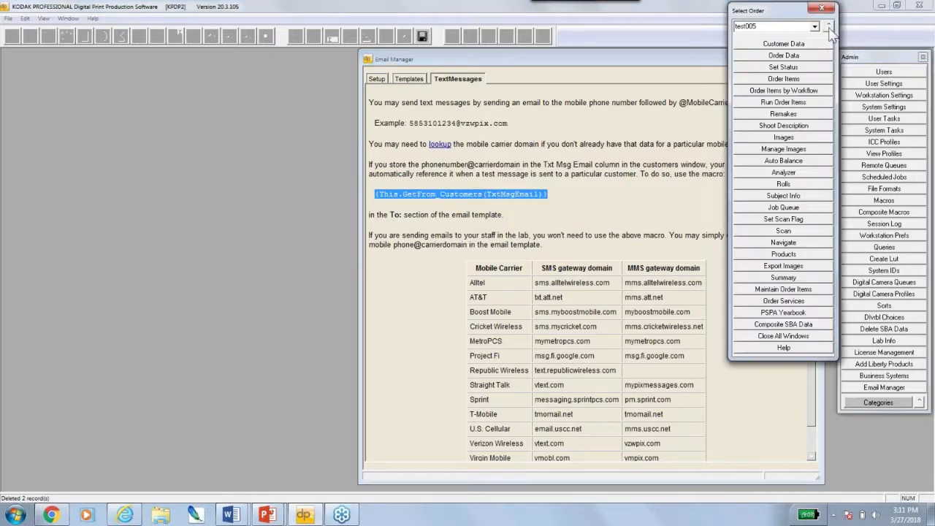
pyautogui.click(815, 43)
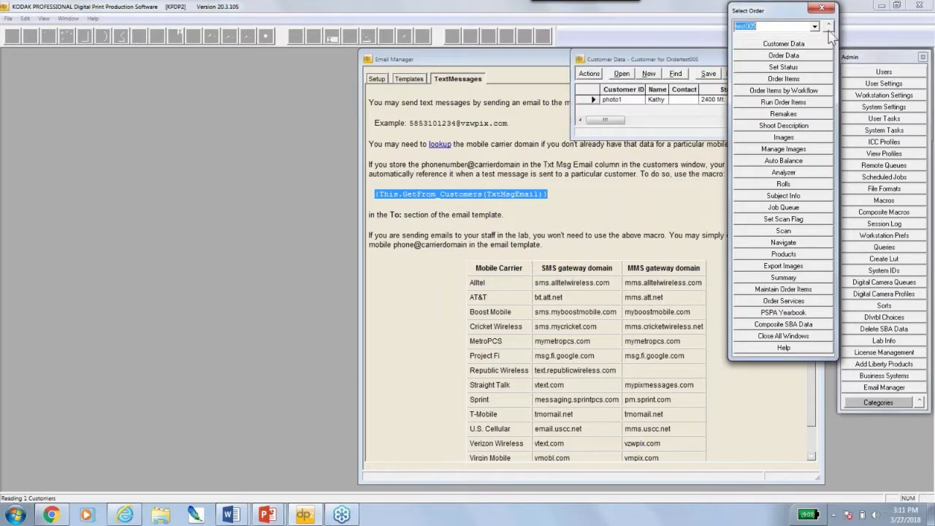
pyautogui.click(829, 27)
pyautogui.click(922, 57)
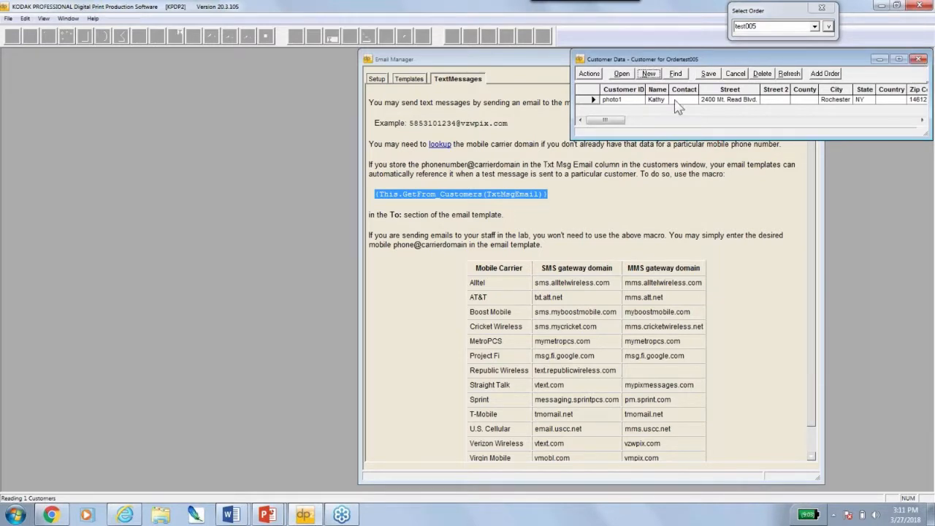
pyautogui.rightClick(593, 101)
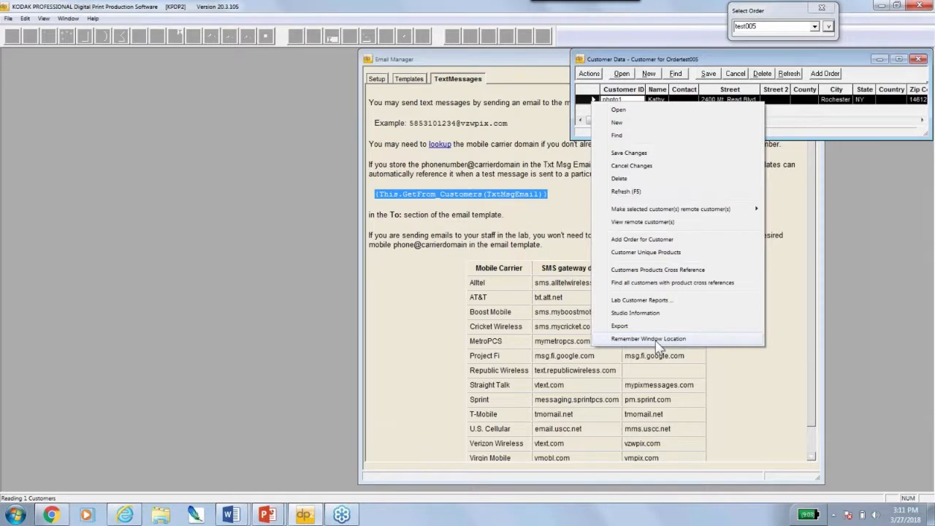
pyautogui.click(796, 117)
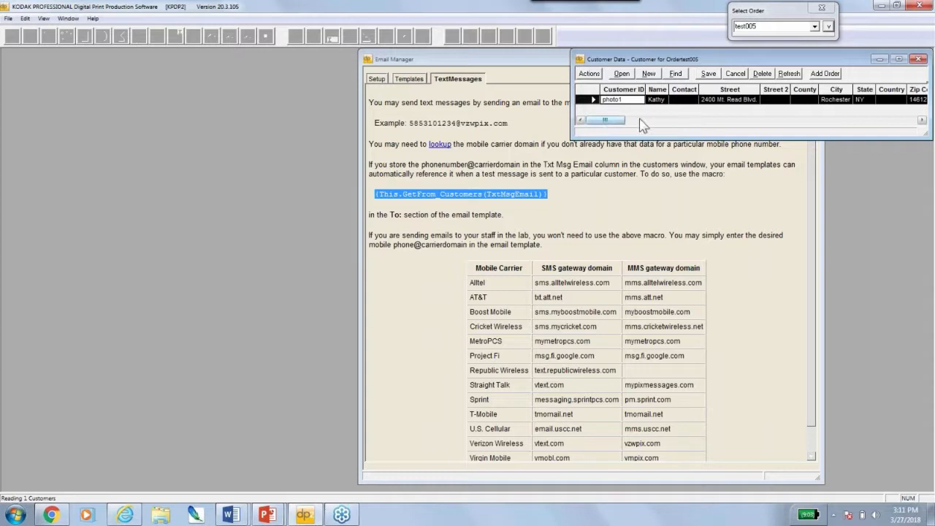
# Scroll to the empty Txt Msg Email cell, inspect it, and close the Customer Data window
pyautogui.moveTo(641, 122); pyautogui.dragTo(903, 123)
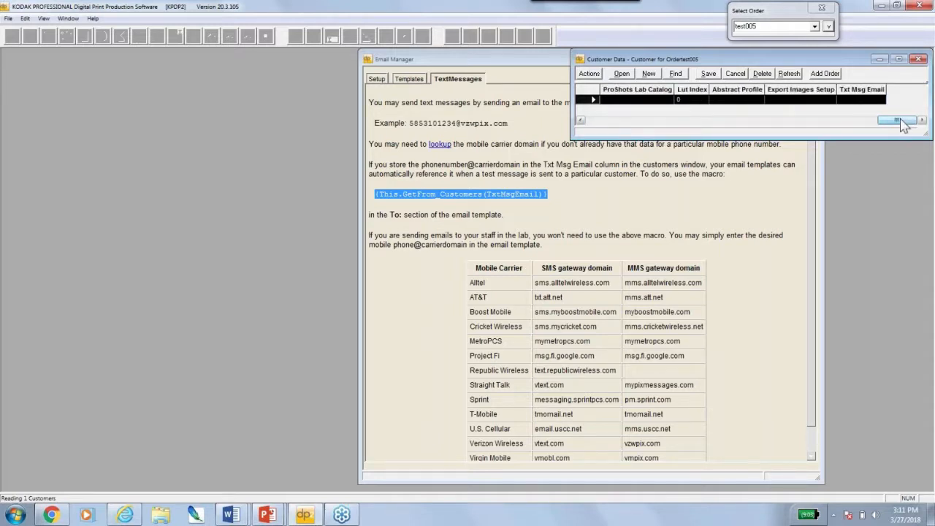
pyautogui.click(863, 99)
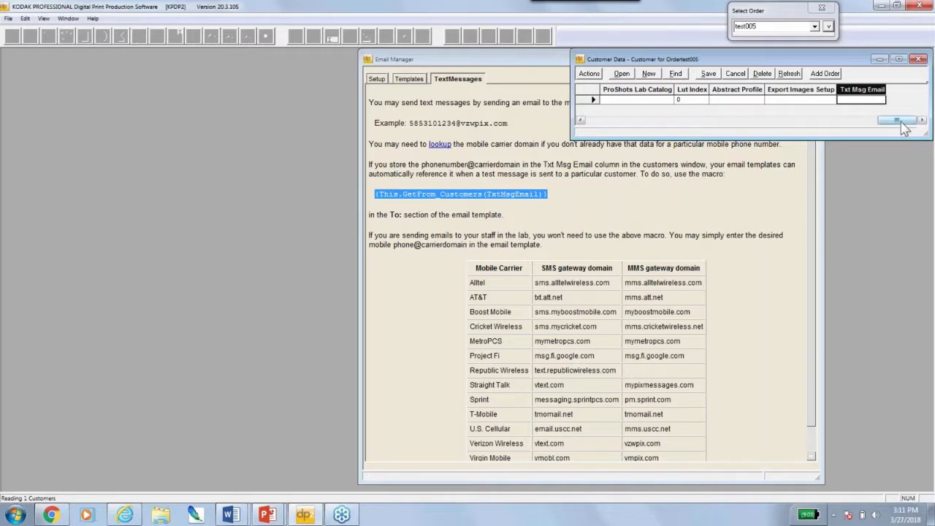
pyautogui.moveTo(904, 128)
pyautogui.mouseDown()
pyautogui.moveTo(866, 125)
pyautogui.moveTo(909, 128)
pyautogui.mouseUp()
pyautogui.moveTo(899, 121); pyautogui.dragTo(601, 128)
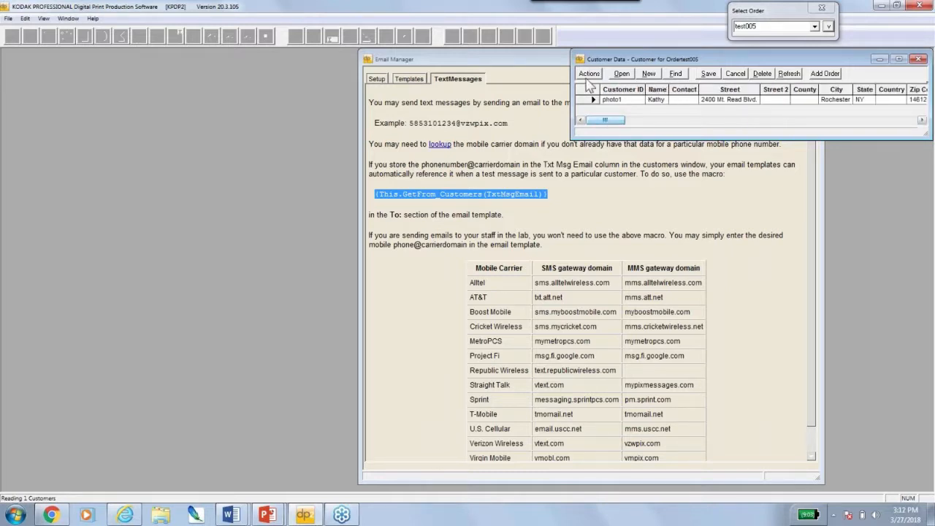
pyautogui.click(562, 88)
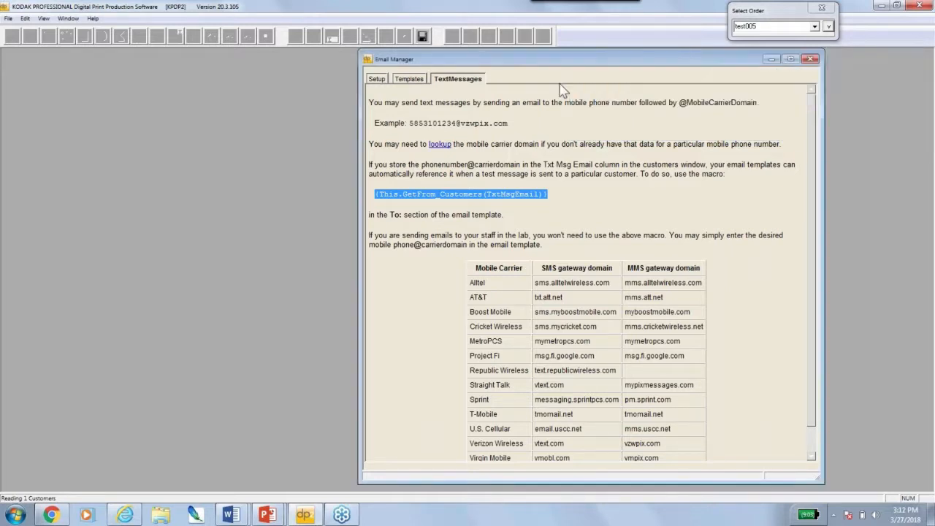
# Open the Email Templates - ALL window with its seven templates, close the setup window, and show the Actions menu
pyautogui.click(411, 81)
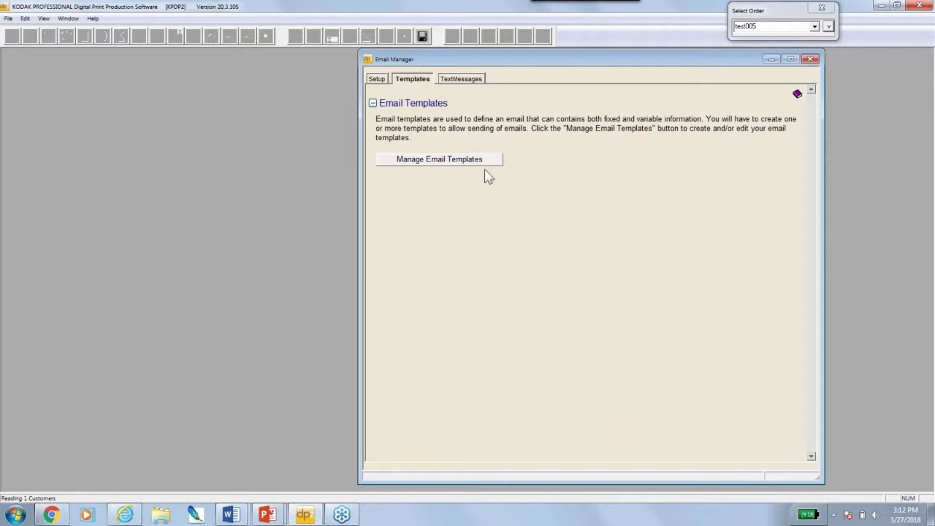
pyautogui.click(429, 167)
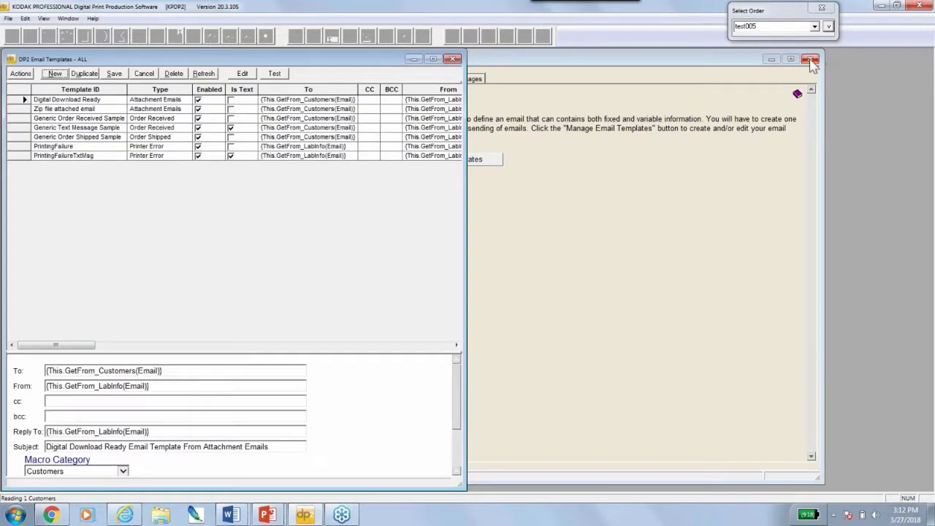
pyautogui.click(810, 59)
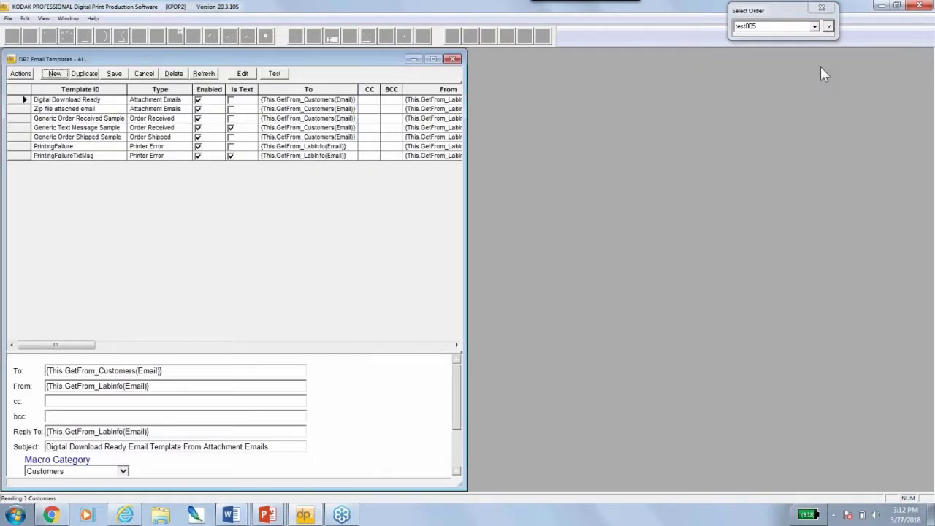
pyautogui.click(883, 197)
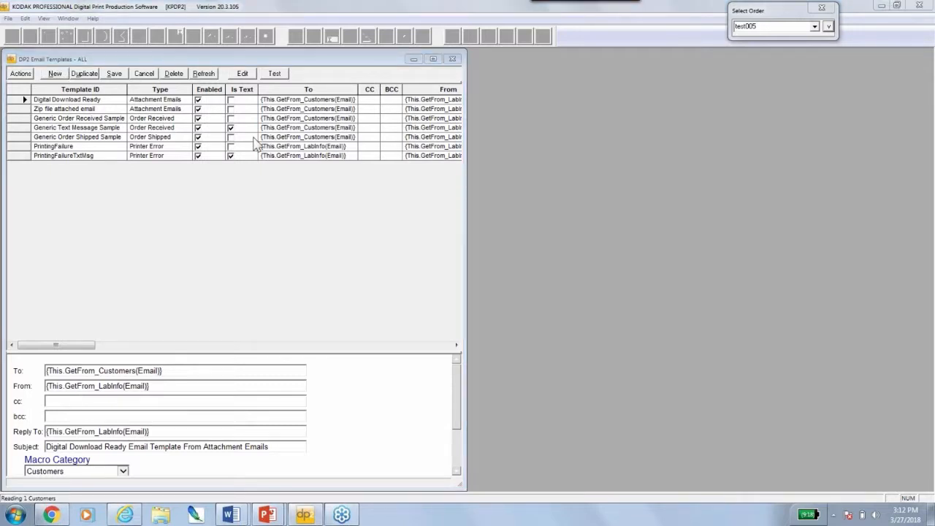
pyautogui.click(118, 59)
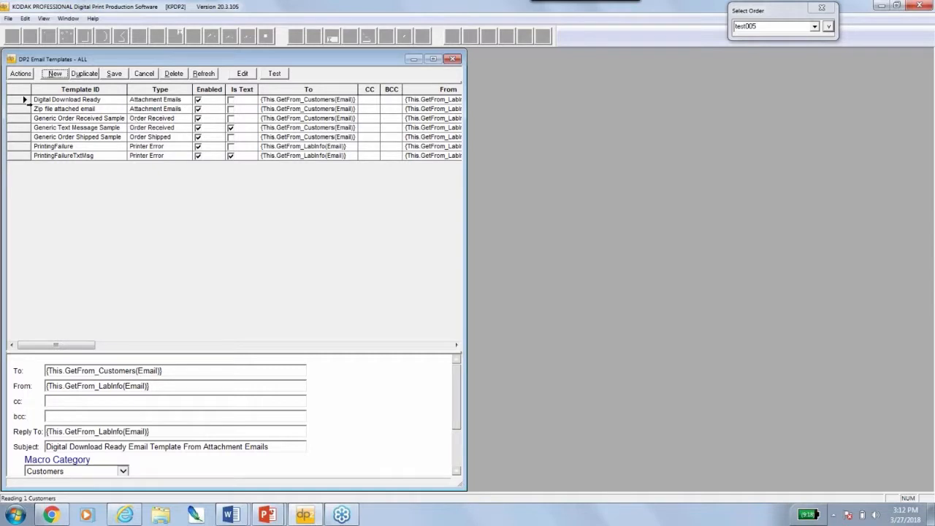
pyautogui.click(755, 207)
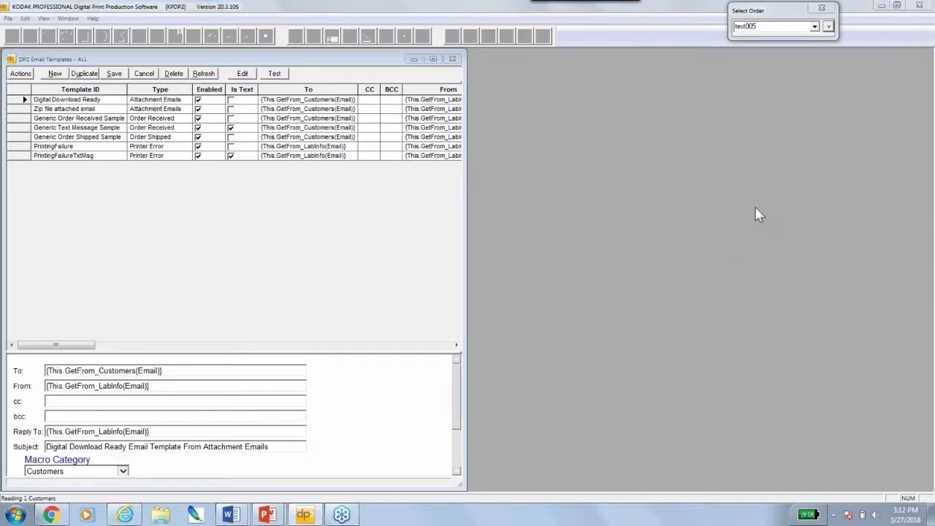
pyautogui.click(296, 98)
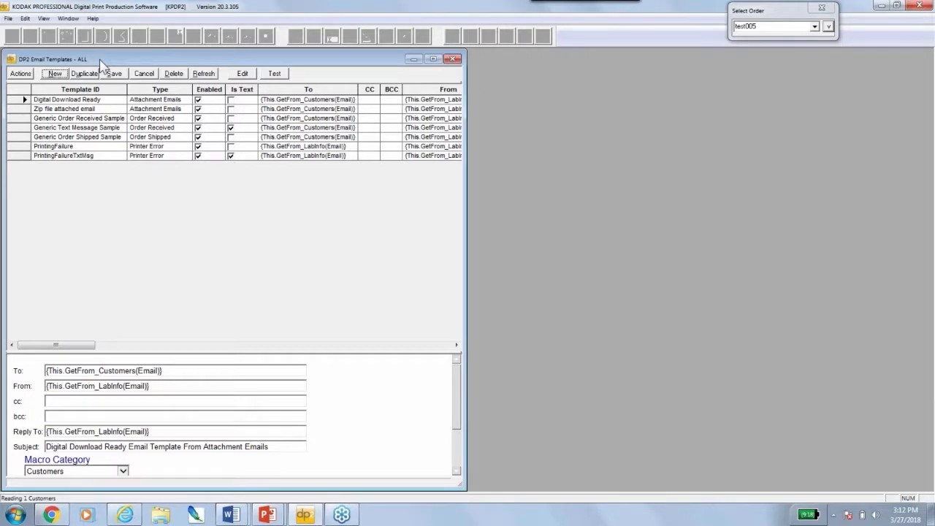
pyautogui.click(21, 74)
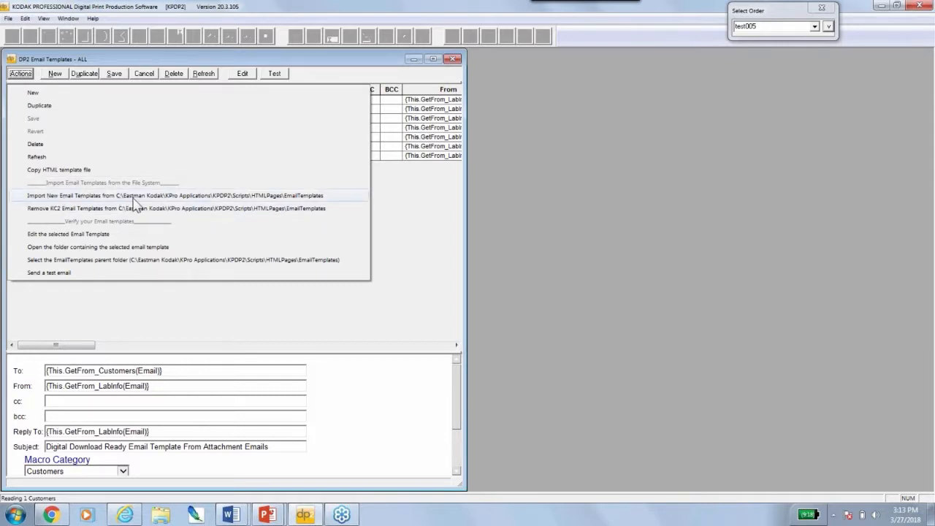
# Import new templates from the EmailTemplates folder, confirming with Yes, then select the Generic Order Received and Text Message samples
pyautogui.click(317, 199)
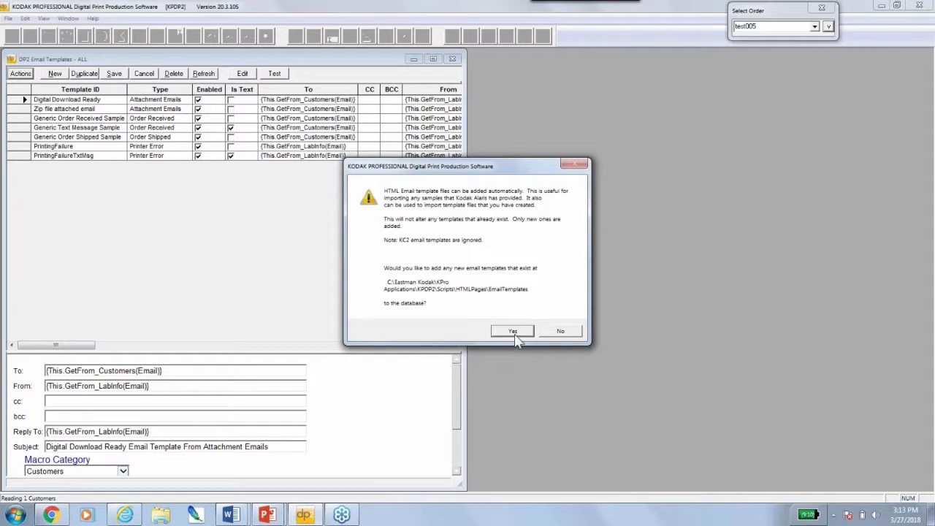
pyautogui.click(512, 331)
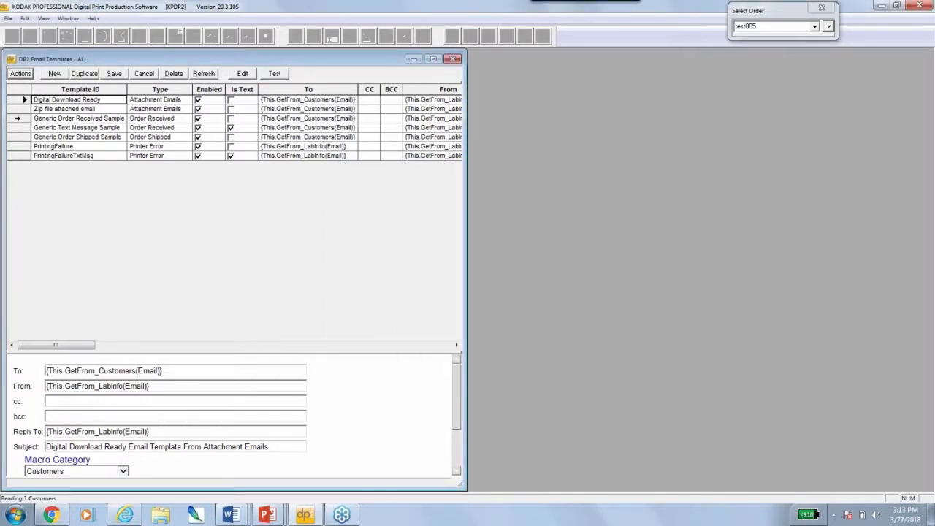
pyautogui.moveTo(15, 117); pyautogui.dragTo(22, 156)
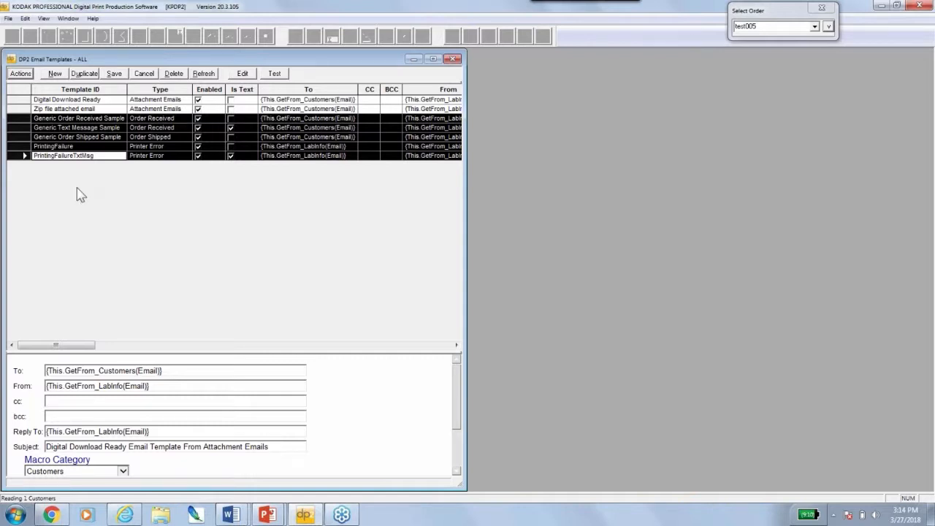
pyautogui.click(23, 119)
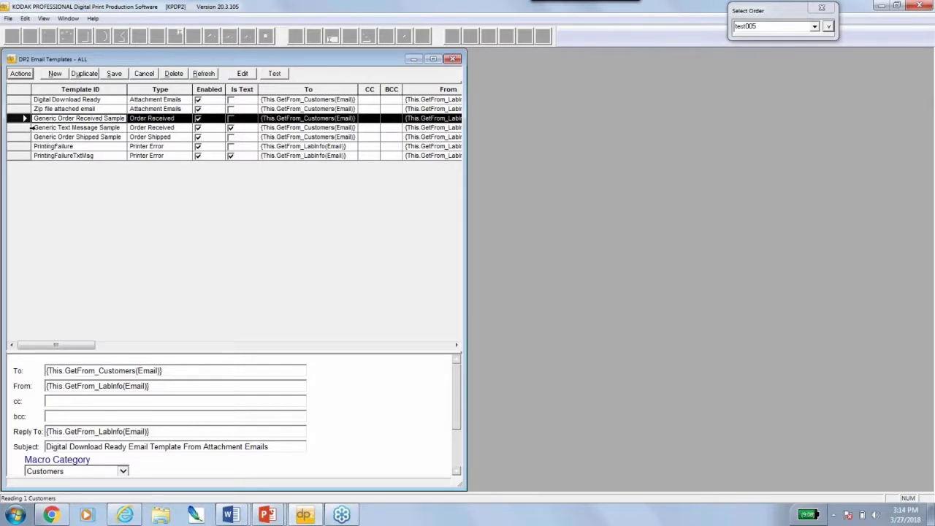
pyautogui.click(30, 128)
# Select the Generic Order Shipped Sample, then raise the details splitter and widen the window to reveal the macro fields
pyautogui.click(95, 137)
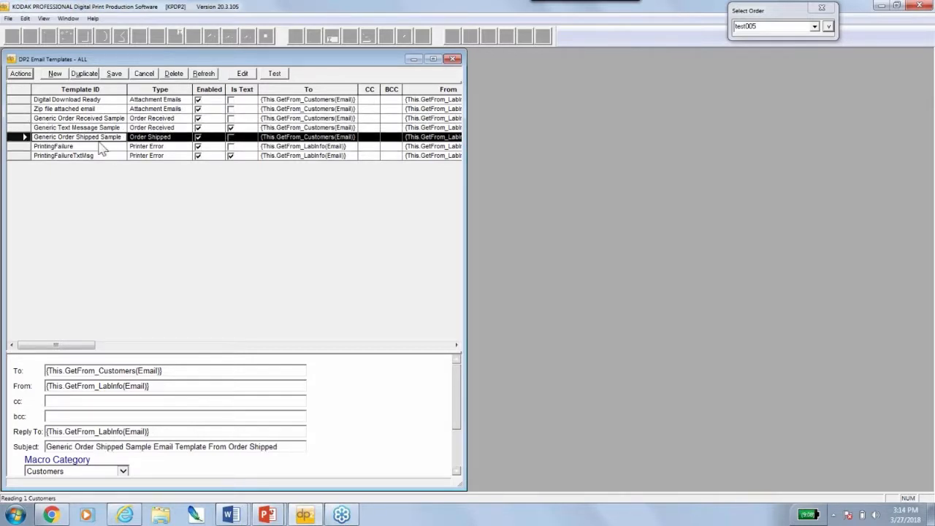
pyautogui.moveTo(102, 148); pyautogui.dragTo(25, 156)
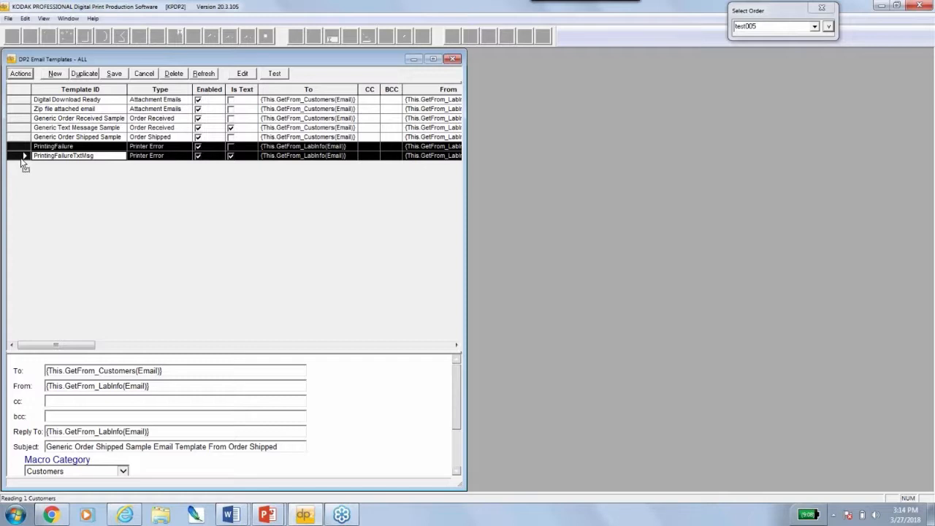
pyautogui.moveTo(216, 352); pyautogui.dragTo(221, 241)
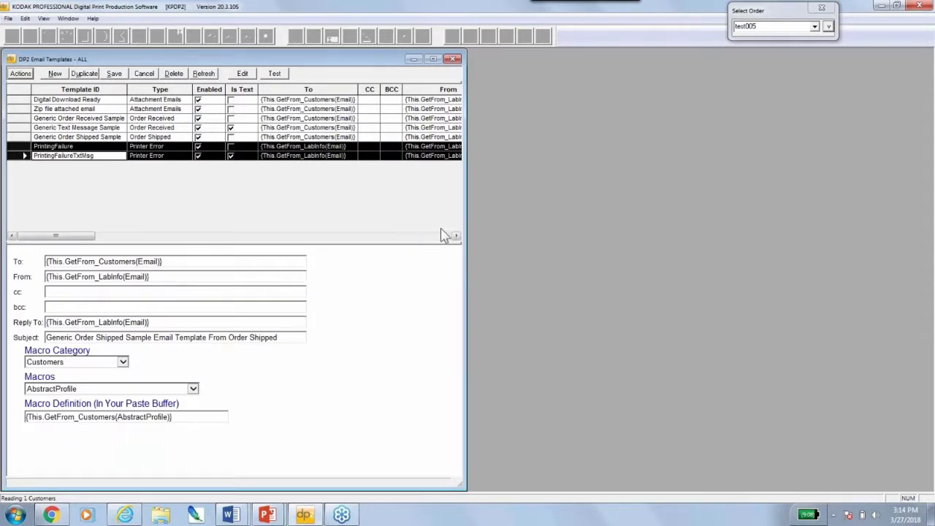
pyautogui.moveTo(497, 231); pyautogui.dragTo(646, 223)
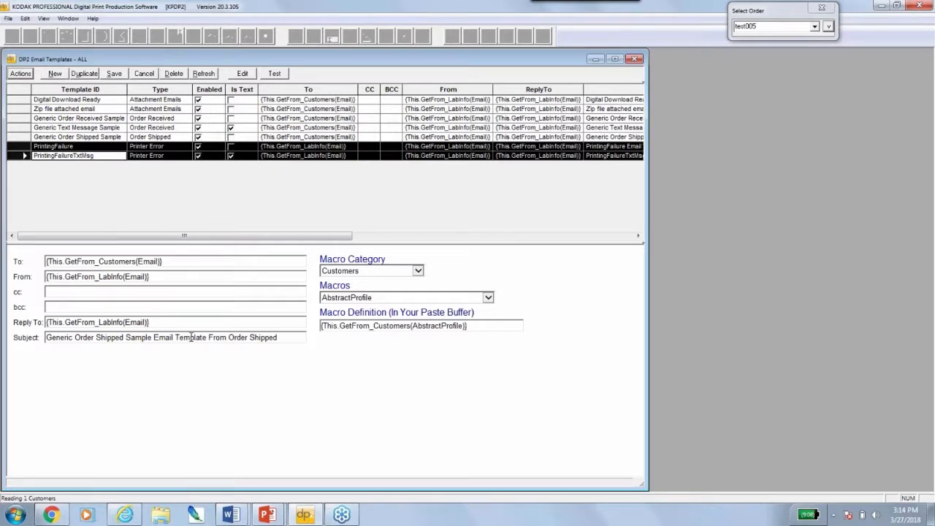
pyautogui.moveTo(192, 337); pyautogui.dragTo(50, 338)
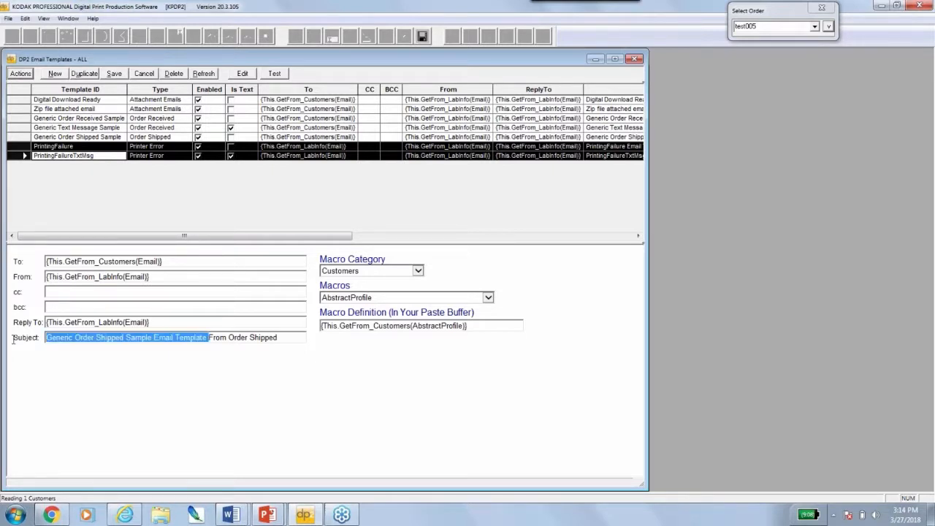
pyautogui.click(419, 271)
pyautogui.click(419, 272)
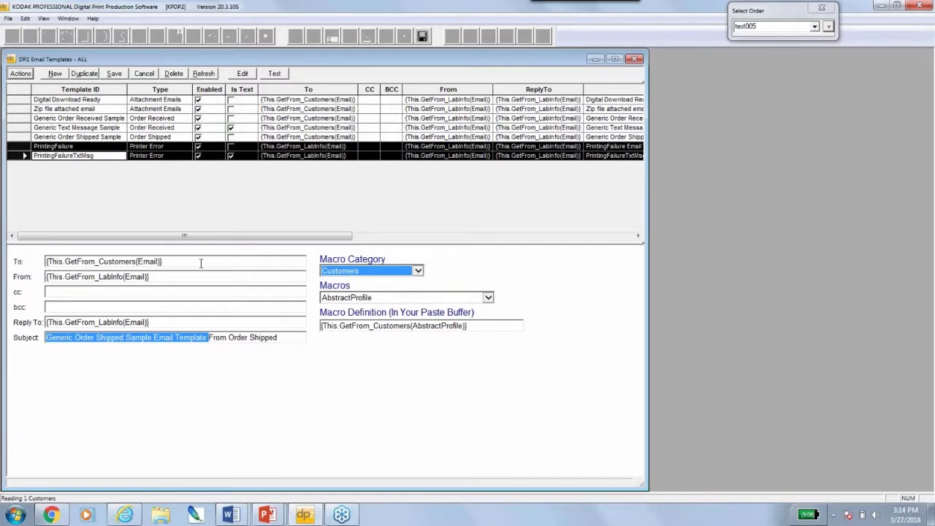
pyautogui.click(162, 262)
pyautogui.click(160, 276)
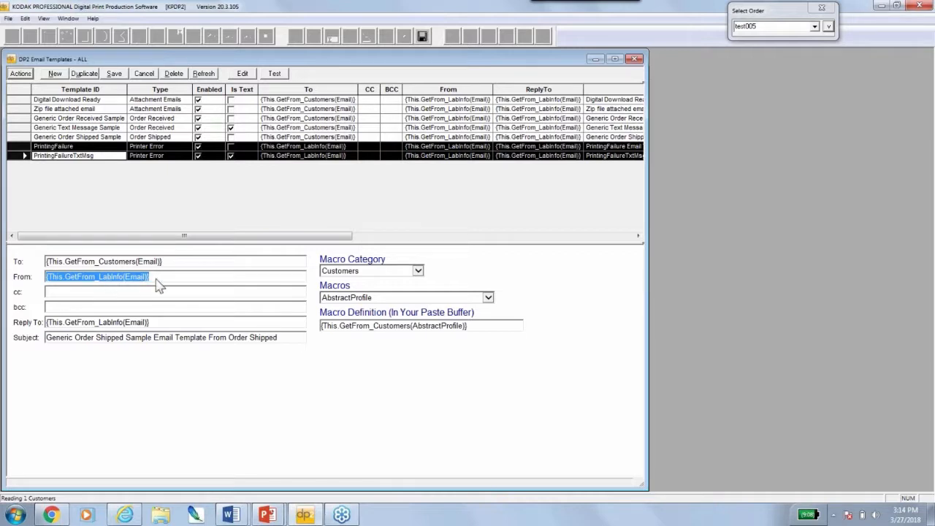
pyautogui.click(124, 277)
pyautogui.moveTo(96, 277); pyautogui.dragTo(123, 277)
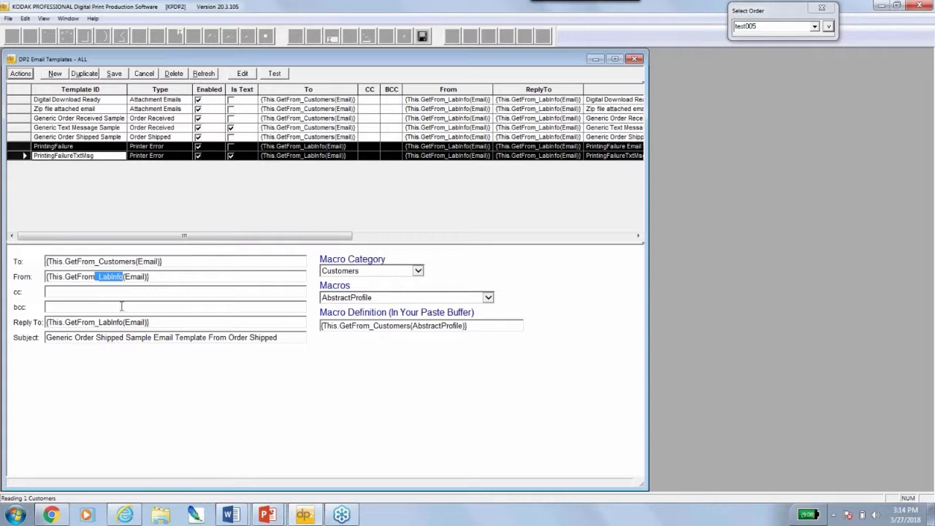
pyautogui.click(22, 117)
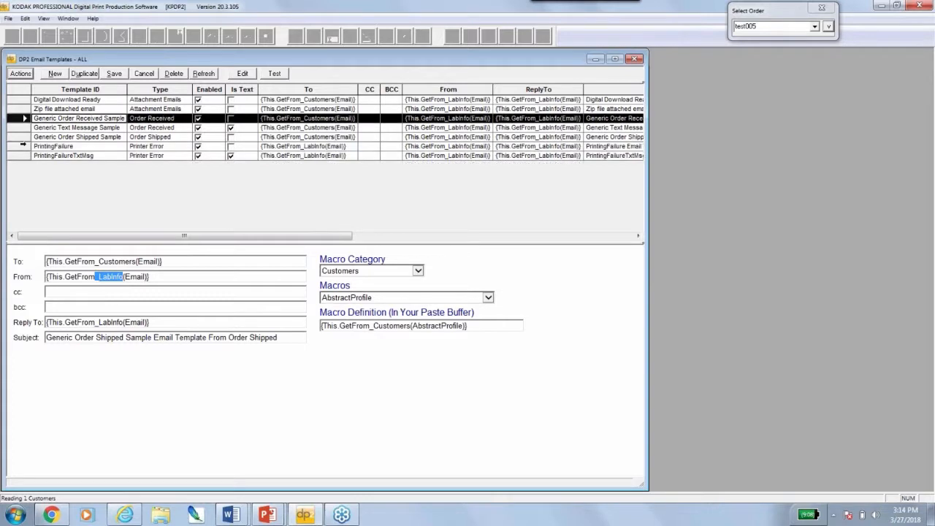
pyautogui.keyDown('shift'); pyautogui.click(24, 156); pyautogui.keyUp('shift')
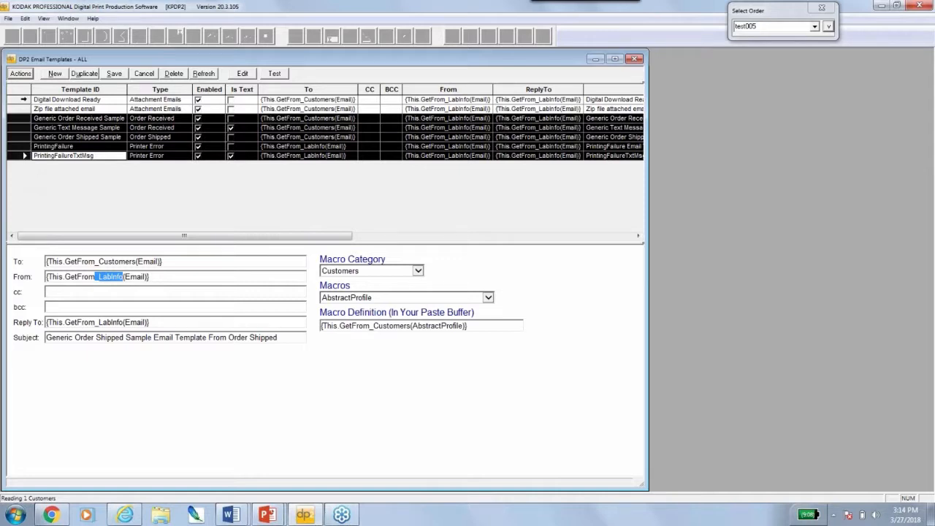
pyautogui.click(24, 99)
pyautogui.keyDown('shift'); pyautogui.click(22, 108); pyautogui.keyUp('shift')
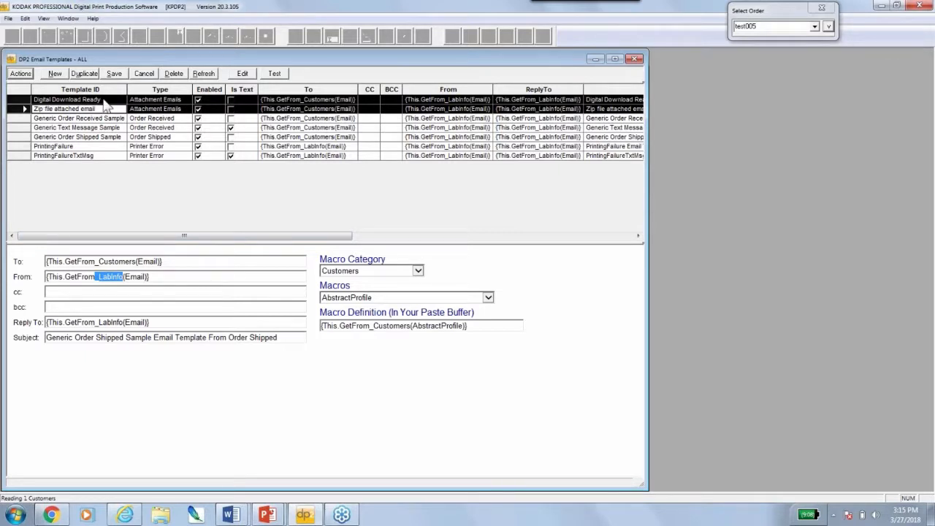
pyautogui.moveTo(131, 237); pyautogui.dragTo(306, 237)
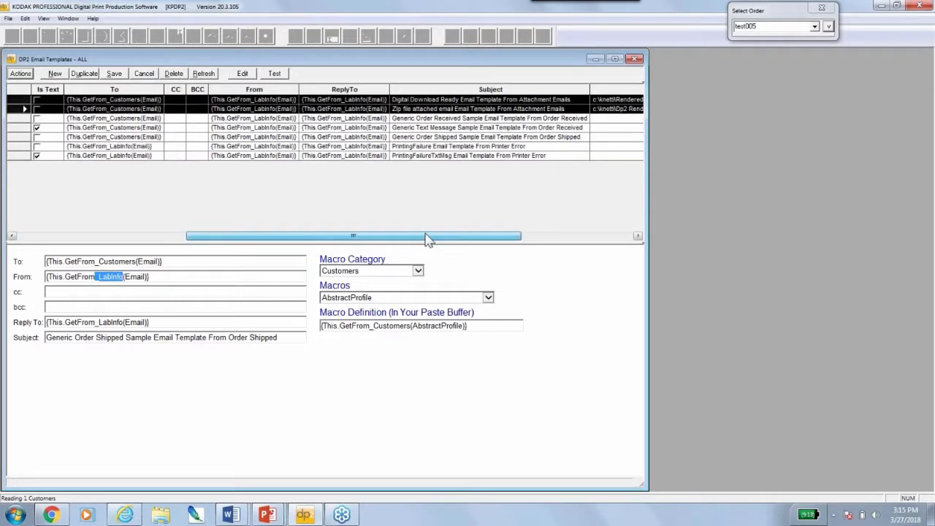
pyautogui.moveTo(428, 239); pyautogui.dragTo(539, 240)
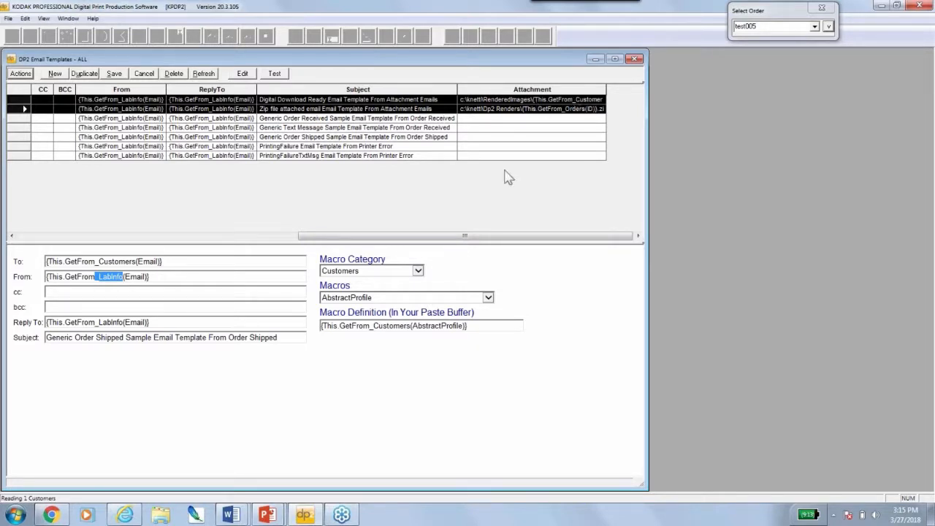
pyautogui.moveTo(424, 237); pyautogui.dragTo(93, 246)
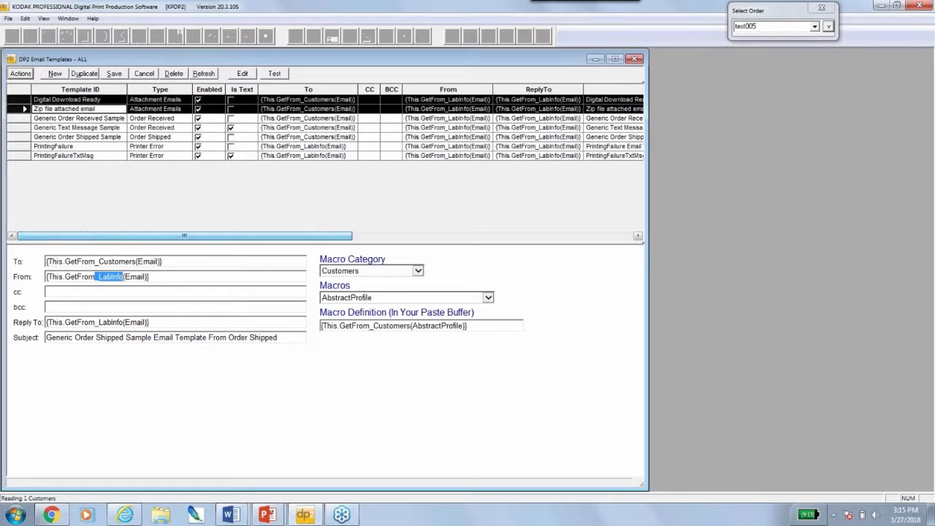
pyautogui.moveTo(253, 237); pyautogui.dragTo(529, 216)
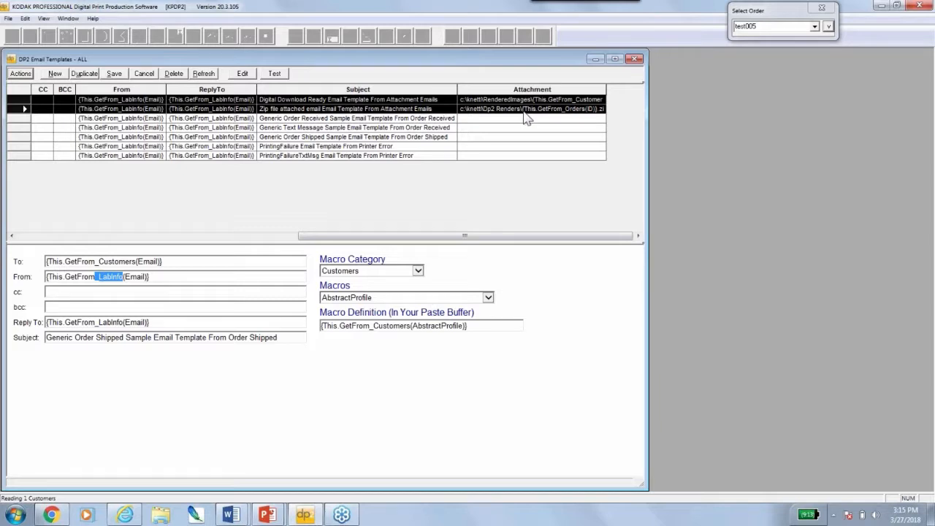
pyautogui.moveTo(423, 235); pyautogui.dragTo(94, 243)
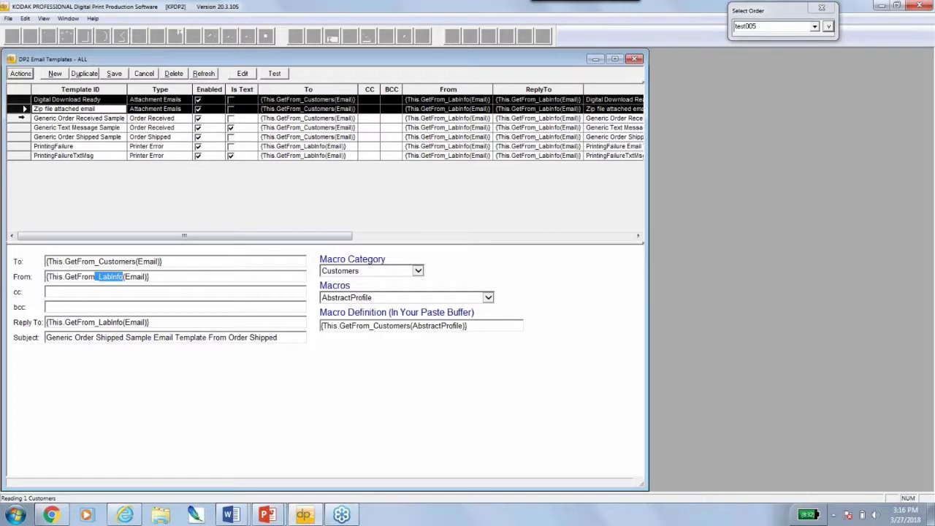
# Select the Generic Order Received Sample, scroll the grid back left, and open its HTML Preview for order test005
pyautogui.moveTo(21, 118); pyautogui.dragTo(22, 162)
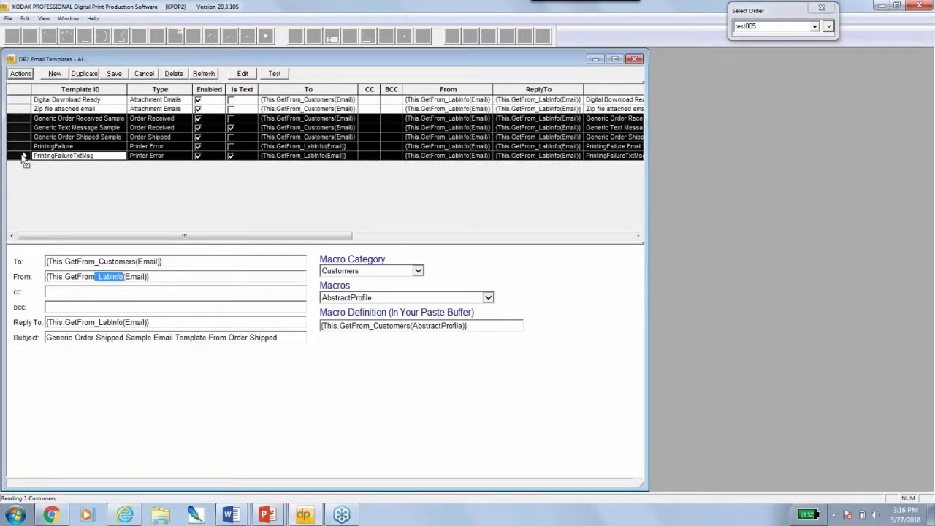
pyautogui.click(20, 120)
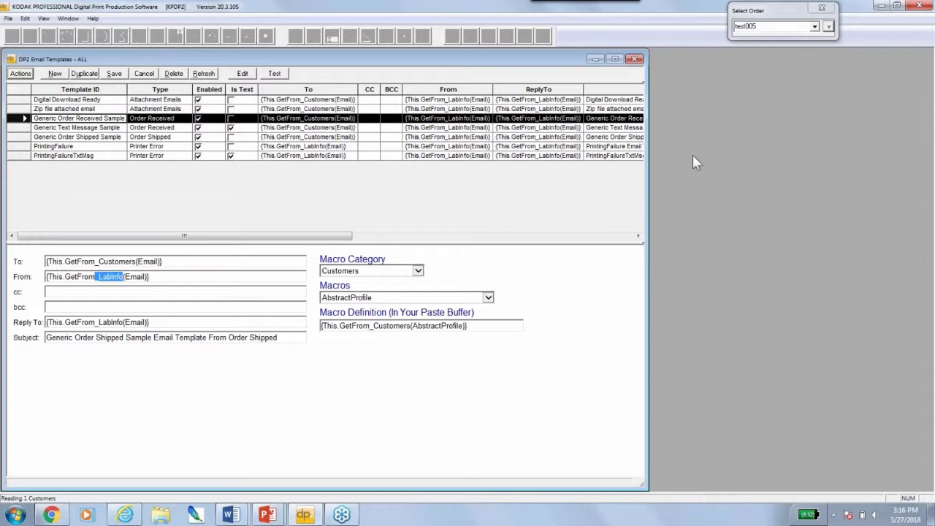
pyautogui.click(521, 236)
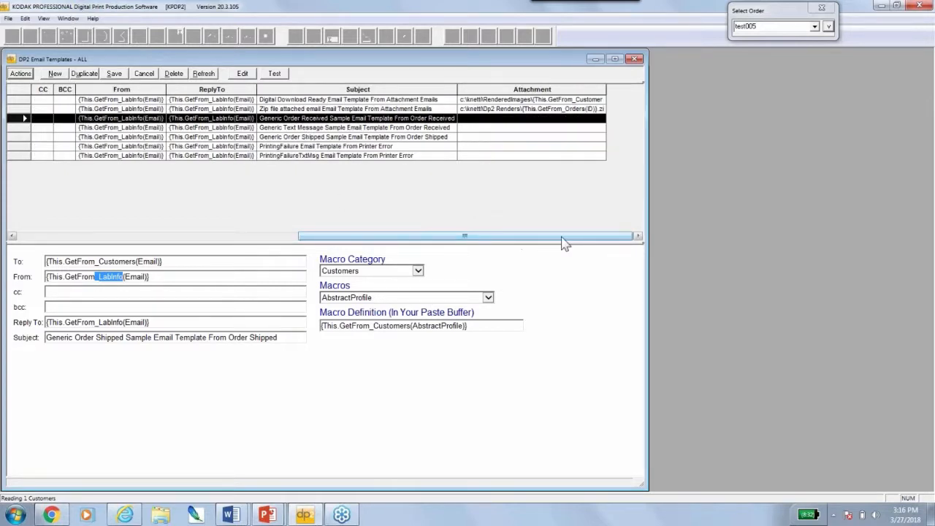
pyautogui.moveTo(527, 237); pyautogui.dragTo(247, 237)
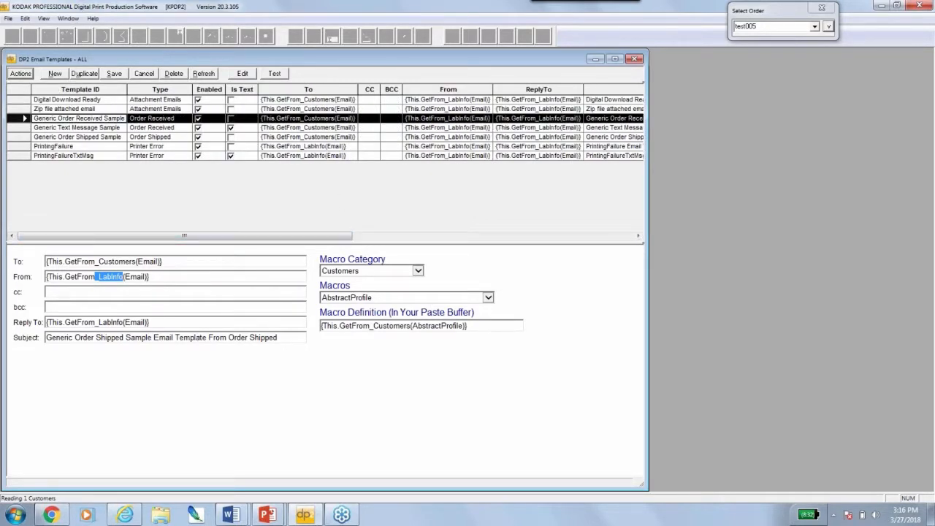
pyautogui.doubleClick(63, 119)
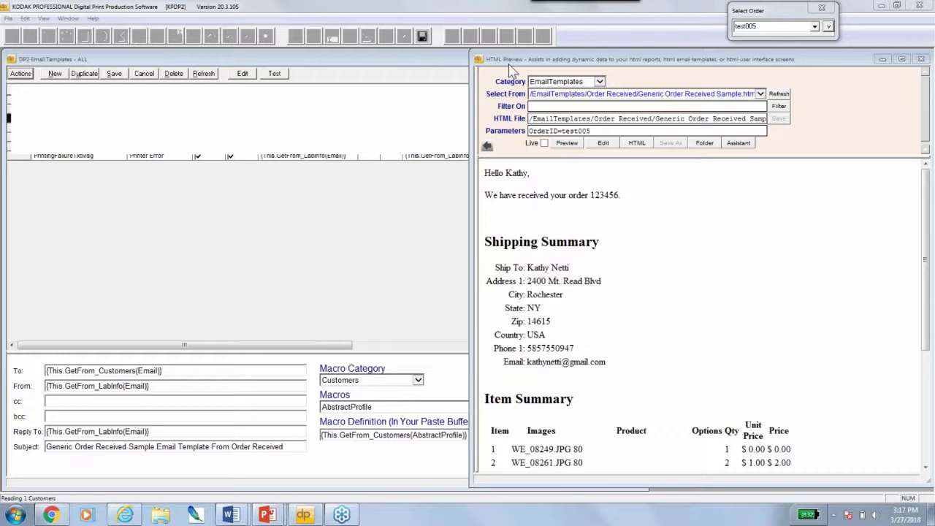
pyautogui.click(61, 65)
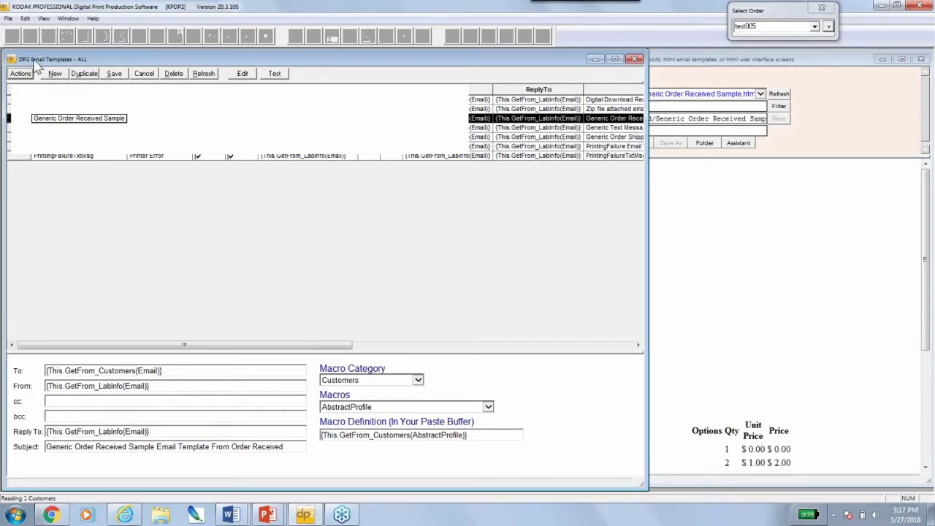
pyautogui.click(733, 61)
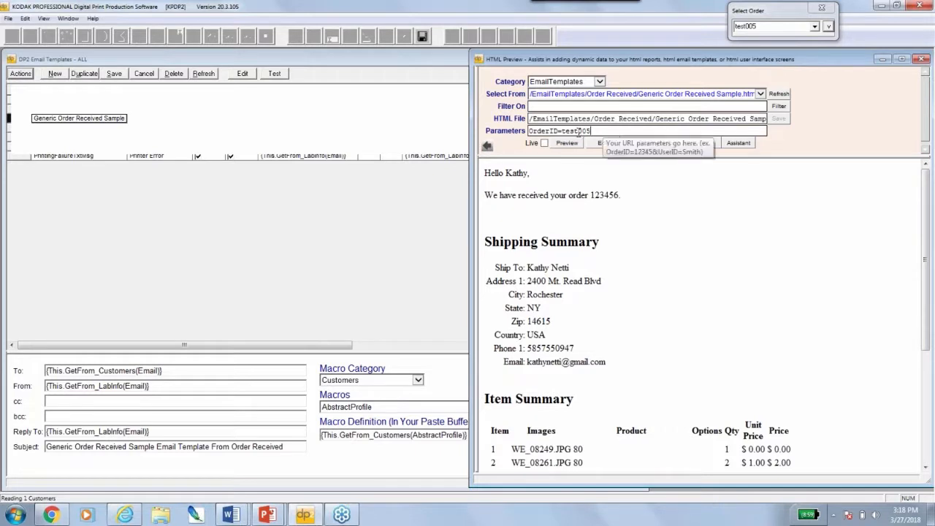
# Select the order ID parameter value and show the template's HTML source beside the rendered email
pyautogui.moveTo(584, 131); pyautogui.dragTo(520, 135)
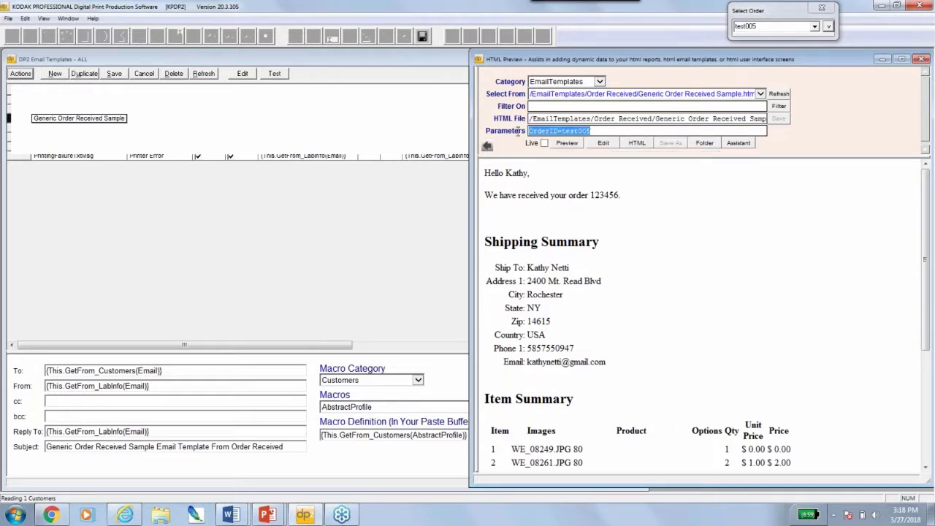
pyautogui.click(594, 131)
pyautogui.moveTo(594, 130); pyautogui.dragTo(527, 132)
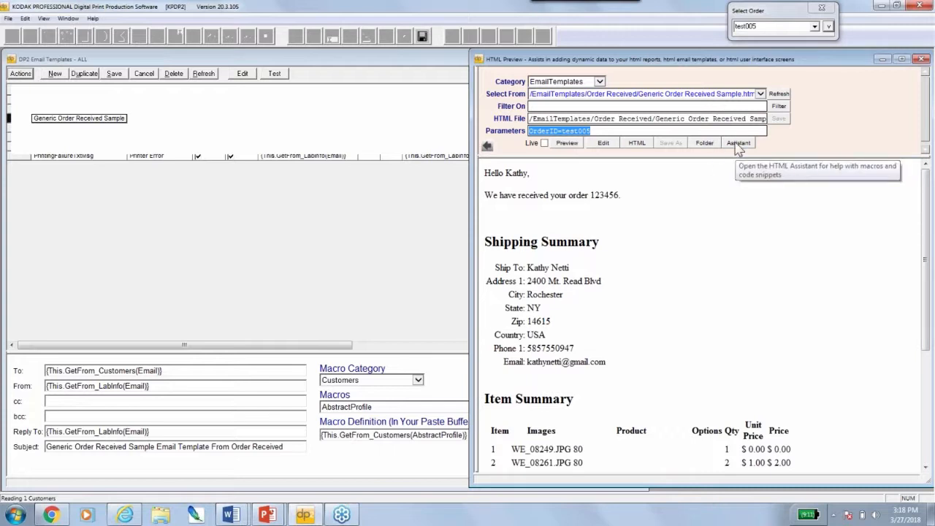
pyautogui.click(589, 130)
pyautogui.doubleClick(589, 131)
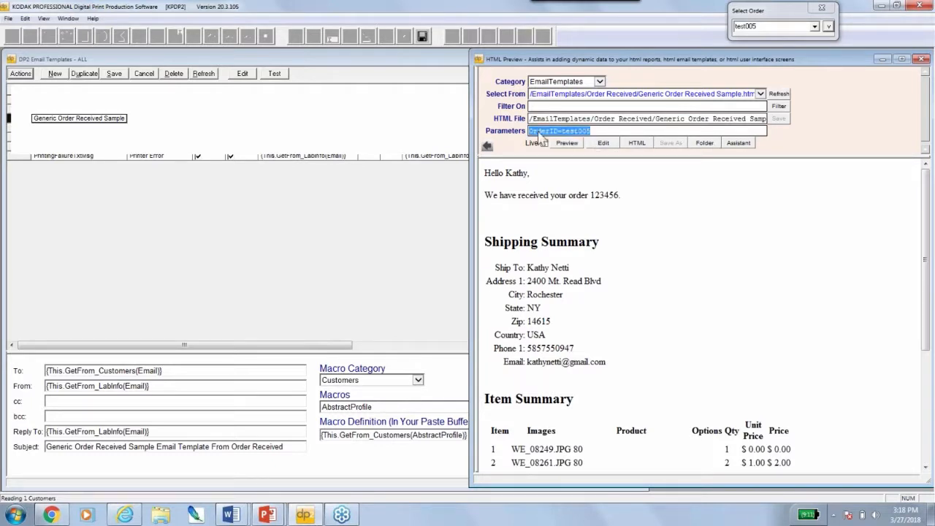
pyautogui.click(488, 148)
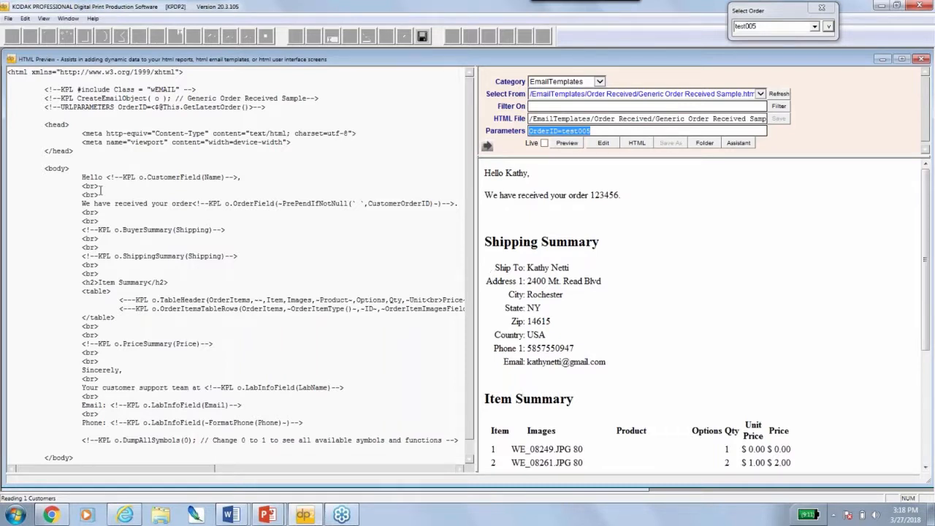
# Highlight the source code, the CustomerField(Name) macro after Hello, and the support team contact lines
pyautogui.moveTo(29, 83); pyautogui.dragTo(402, 428)
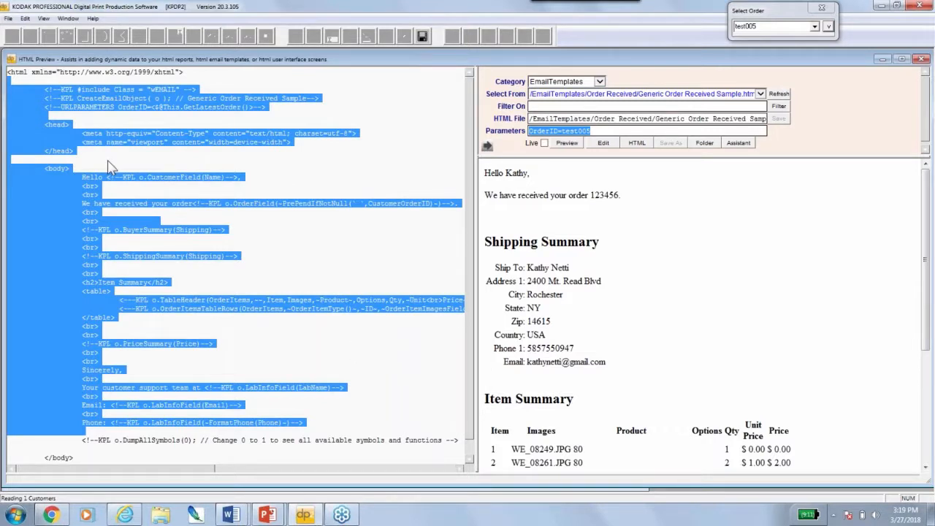
pyautogui.click(136, 162)
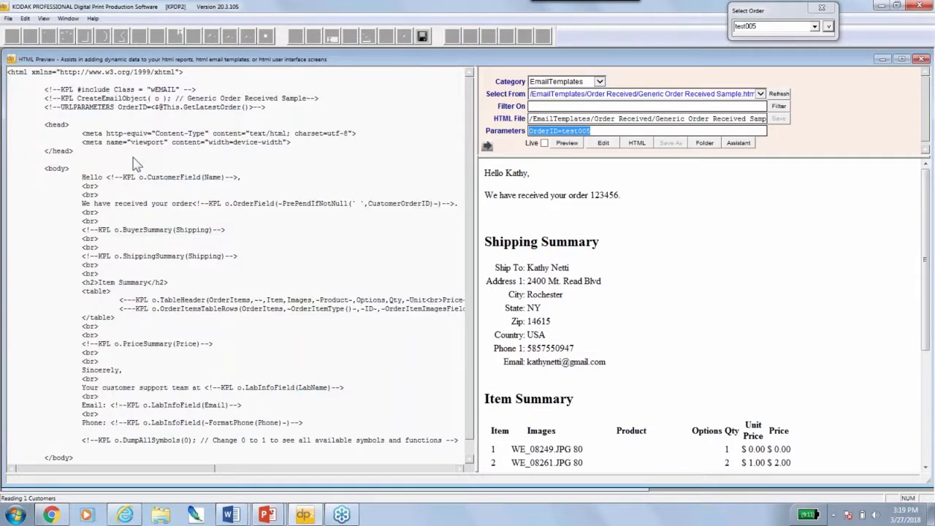
pyautogui.moveTo(107, 176); pyautogui.dragTo(237, 182)
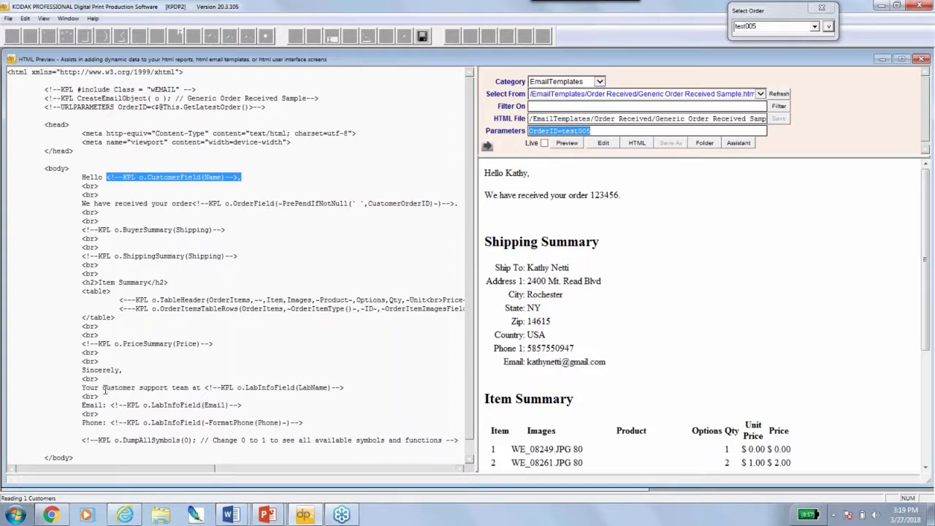
pyautogui.moveTo(105, 391); pyautogui.dragTo(278, 428)
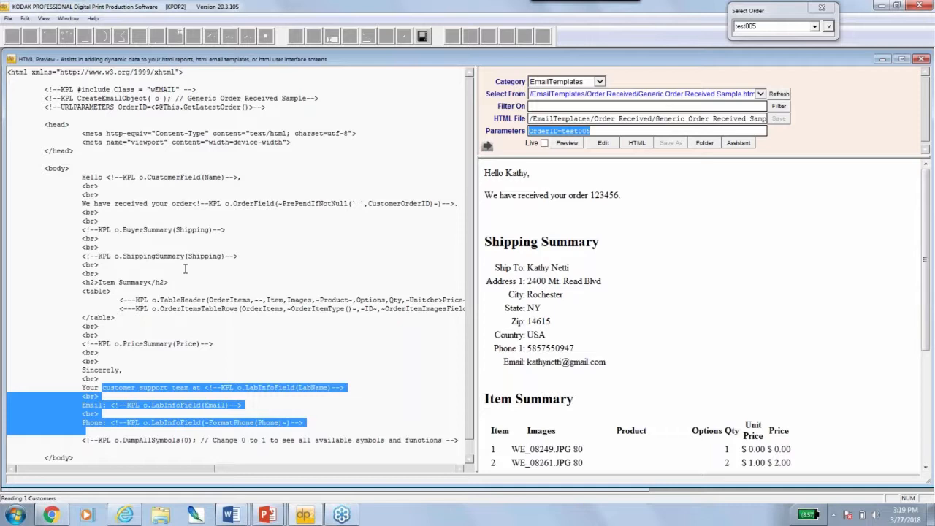
pyautogui.click(304, 263)
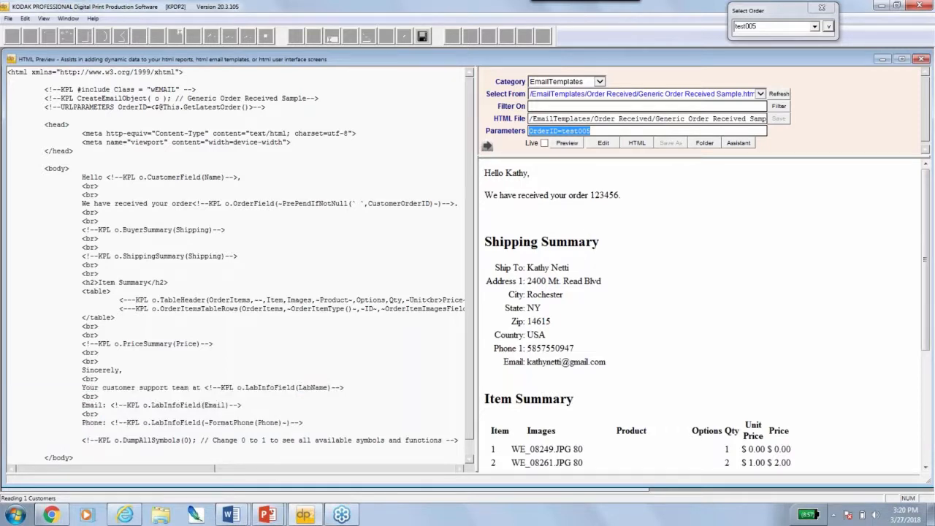
# Highlight the rendered email text in the preview, then close the HTML Preview window
pyautogui.moveTo(485, 169); pyautogui.dragTo(638, 420)
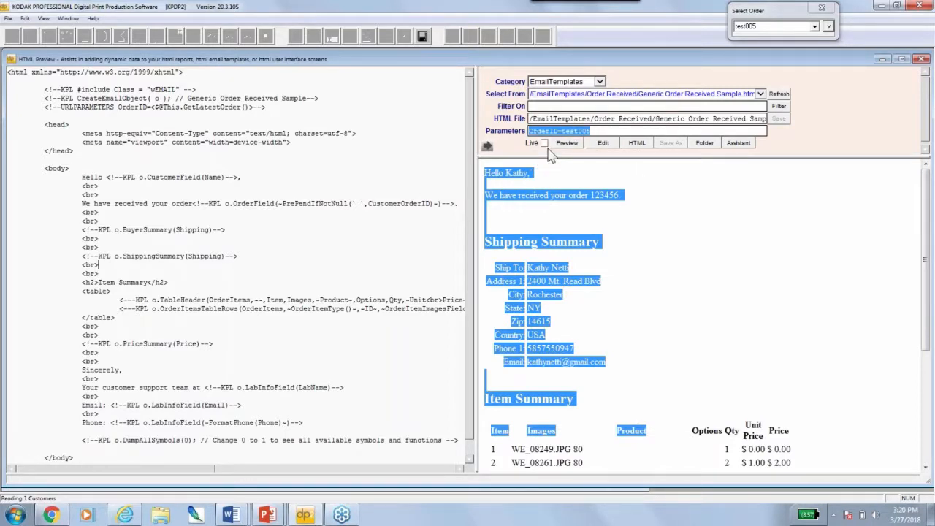
pyautogui.moveTo(552, 155)
pyautogui.click(596, 217)
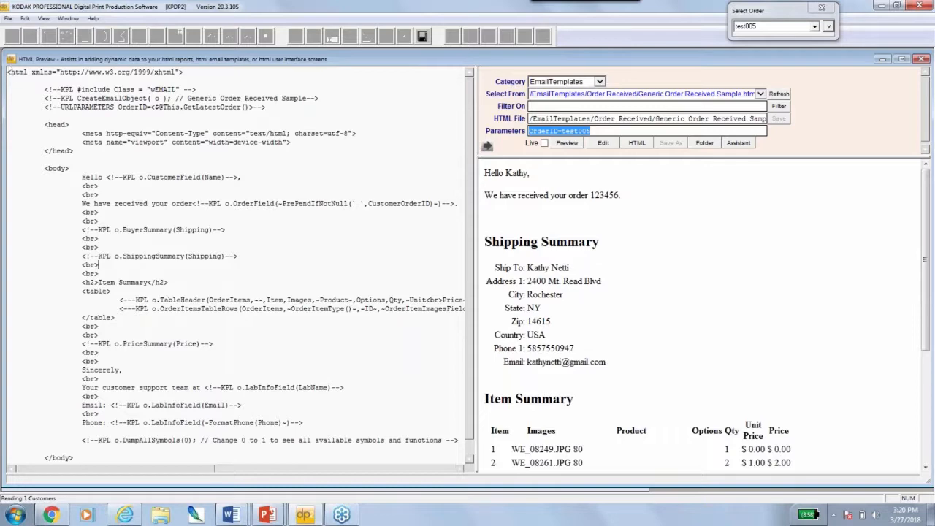
pyautogui.doubleClick(11, 60)
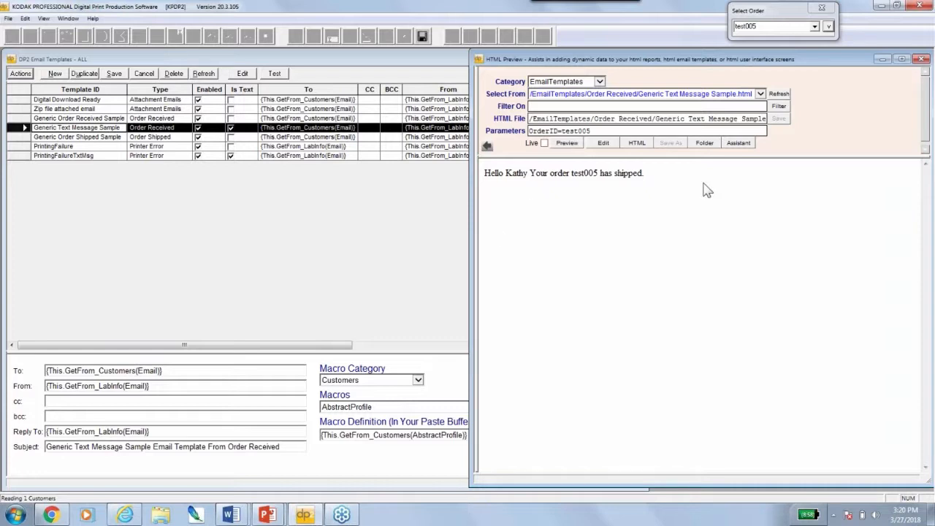
# Show the Generic Text Message Sample's KPL source beside its rendered shipped message
pyautogui.click(487, 146)
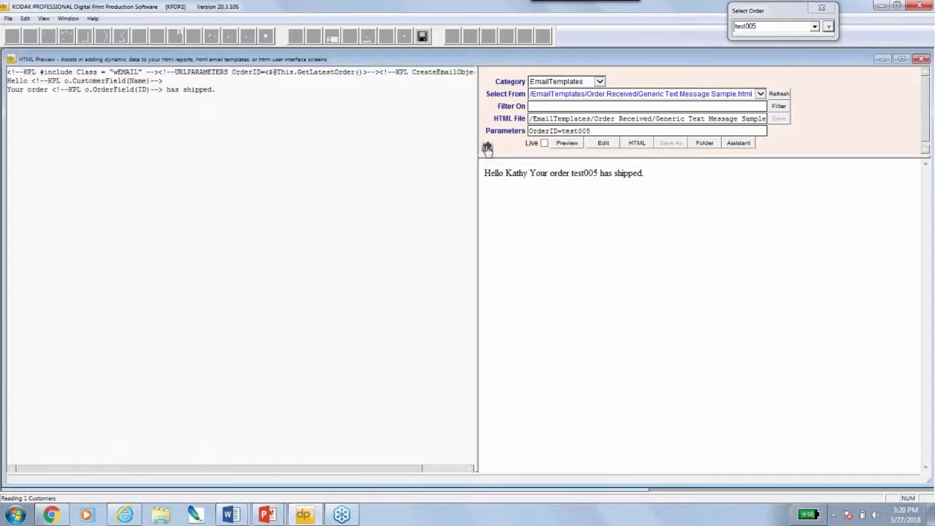
# Highlight the KPL marker and CustomerField(Name) macro on the source's Hello line
pyautogui.hotkey('ctrl', 'a')
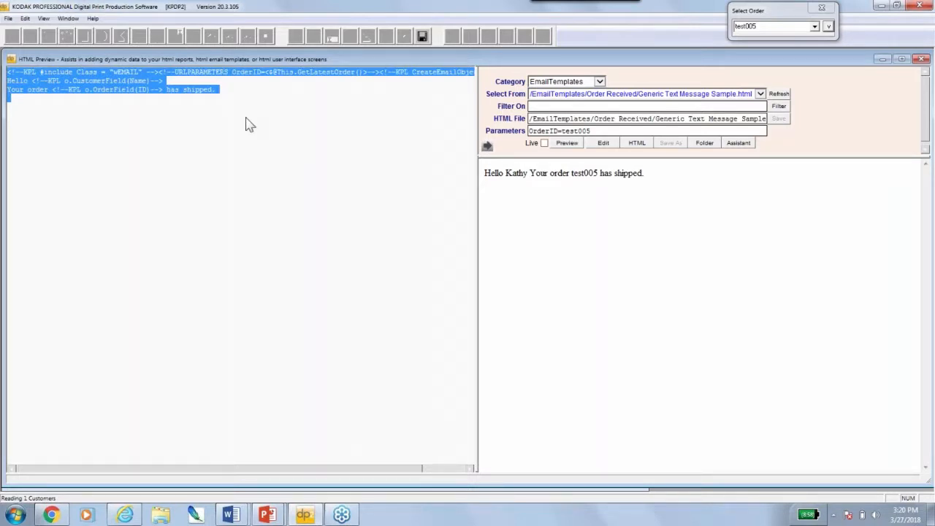
pyautogui.moveTo(31, 81); pyautogui.dragTo(162, 81)
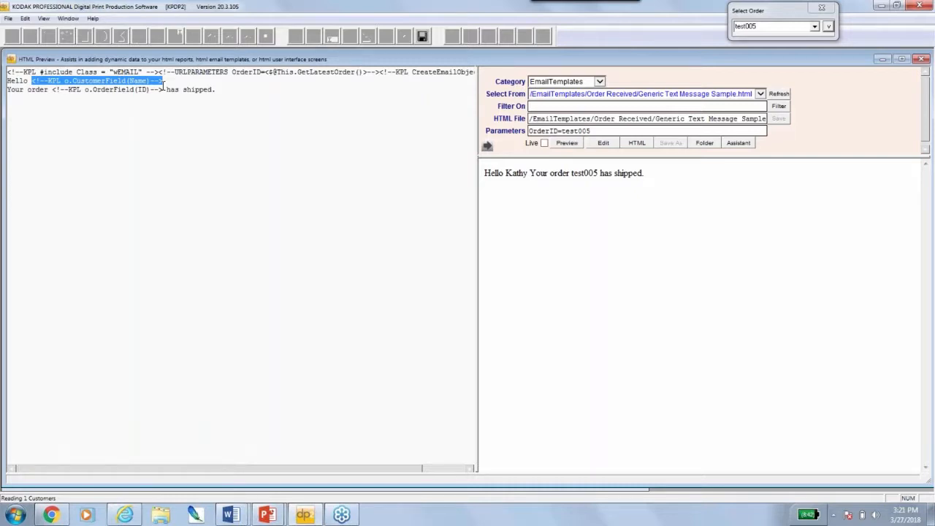
pyautogui.click(55, 89)
pyautogui.moveTo(31, 80); pyautogui.dragTo(163, 82)
pyautogui.click(95, 82)
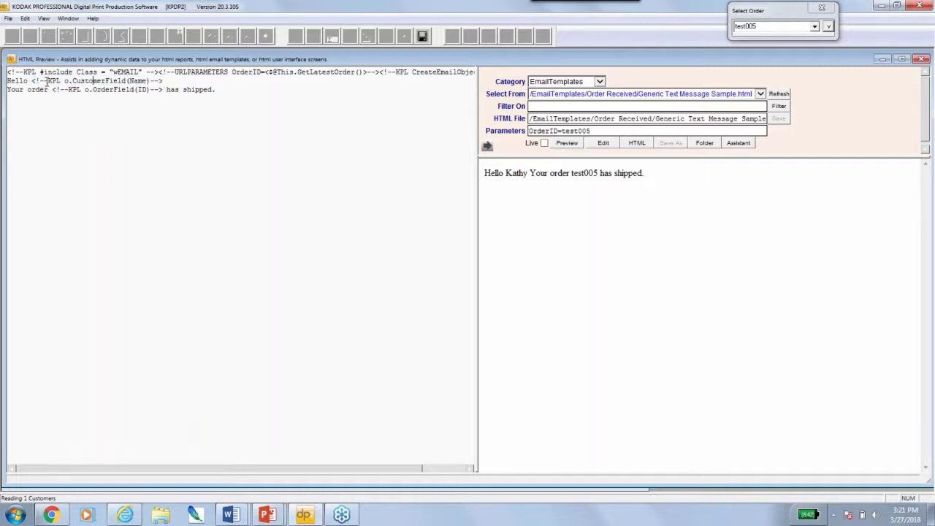
pyautogui.doubleClick(53, 82)
pyautogui.click(53, 82)
pyautogui.doubleClick(56, 81)
pyautogui.click(71, 81)
pyautogui.moveTo(72, 81); pyautogui.dragTo(146, 78)
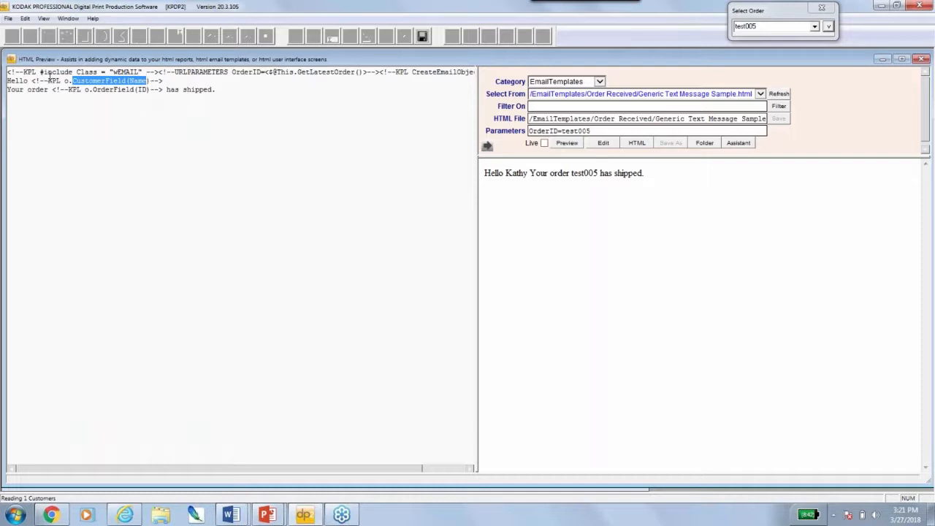
# Highlight the include, URLPARAMETERS and CreateEmailObject comments on line one, then close the preview
pyautogui.moveTo(9, 73); pyautogui.dragTo(169, 73)
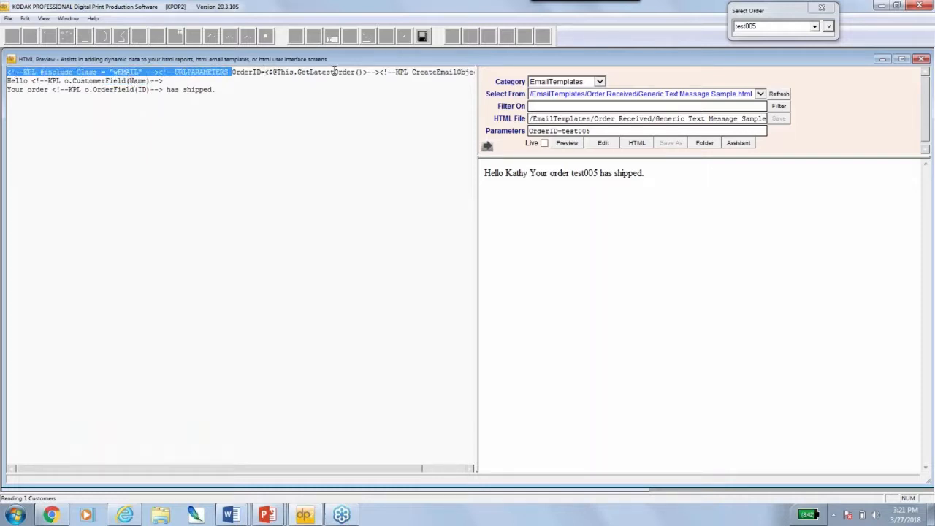
pyautogui.moveTo(414, 73); pyautogui.dragTo(482, 73)
pyautogui.moveTo(124, 73); pyautogui.dragTo(6, 73)
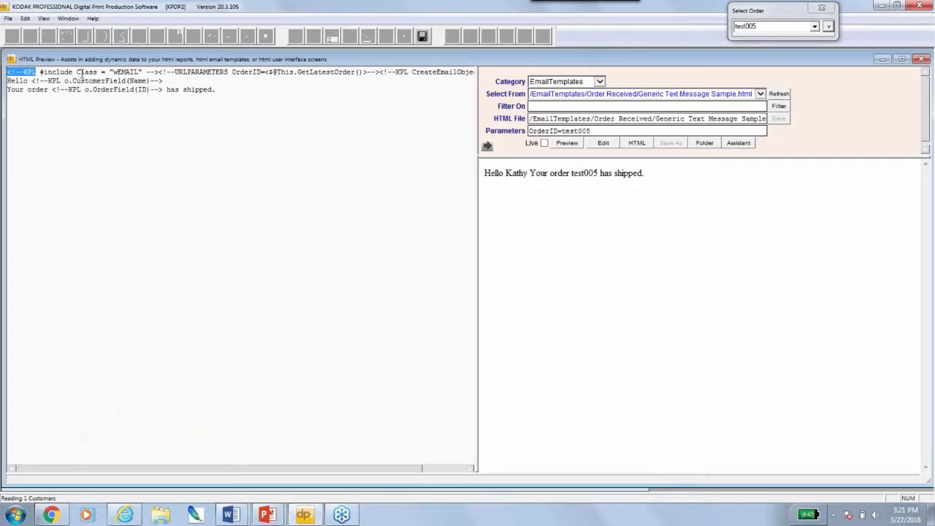
pyautogui.doubleClick(11, 60)
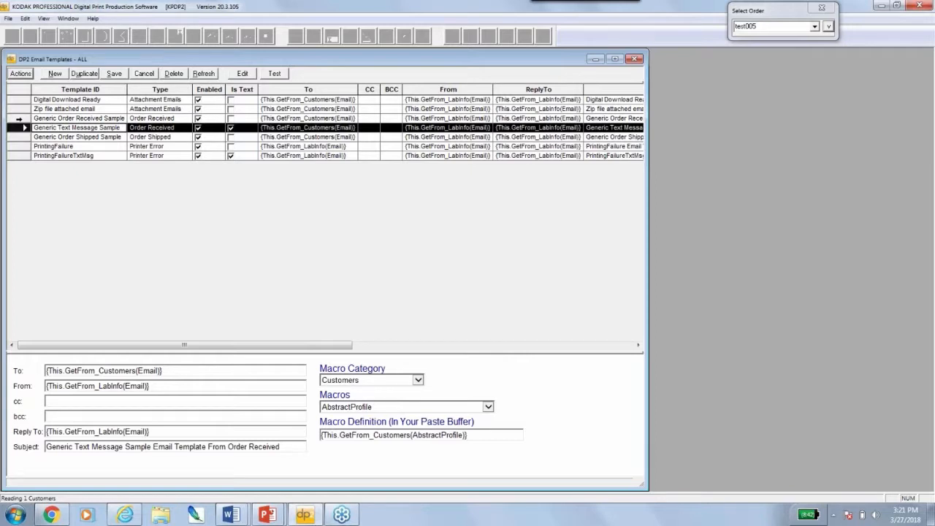
# Reopen the Generic Order Received Sample preview with source and highlight its three header comment lines
pyautogui.doubleClick(19, 119)
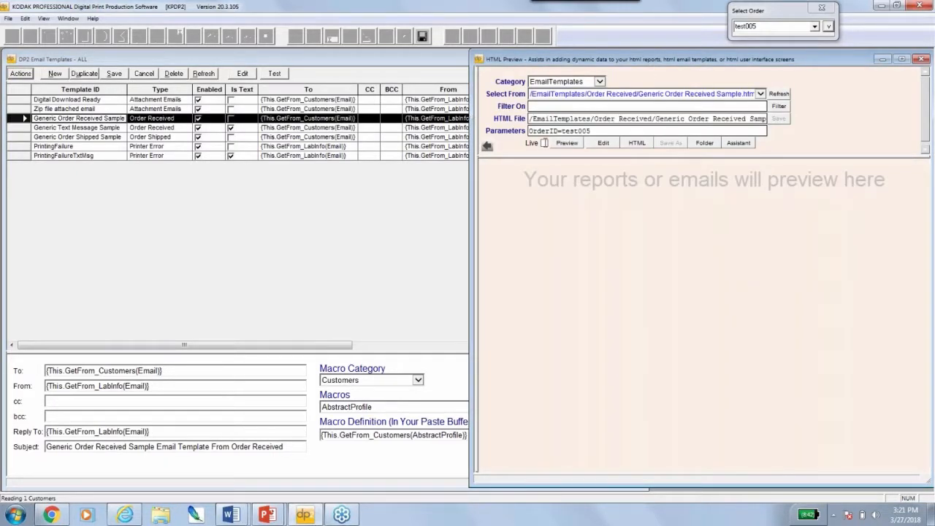
pyautogui.click(487, 146)
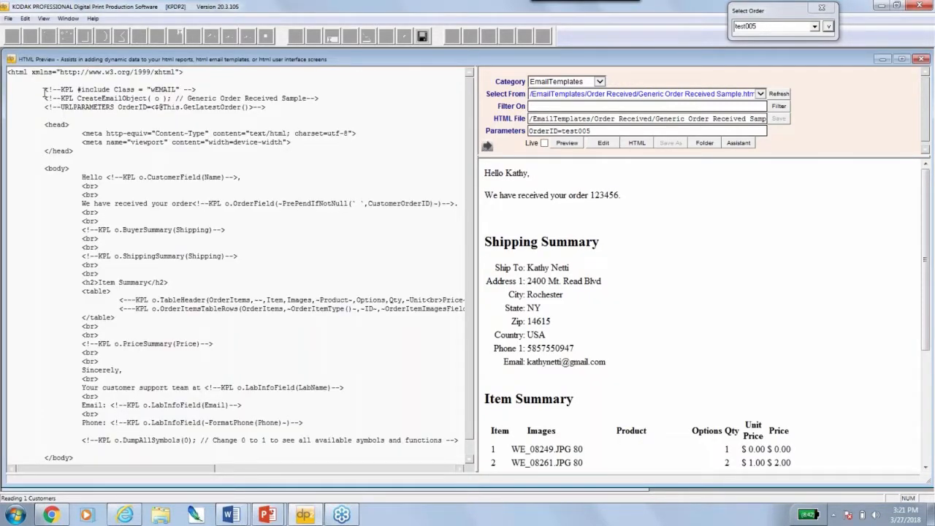
pyautogui.moveTo(43, 89); pyautogui.dragTo(324, 111)
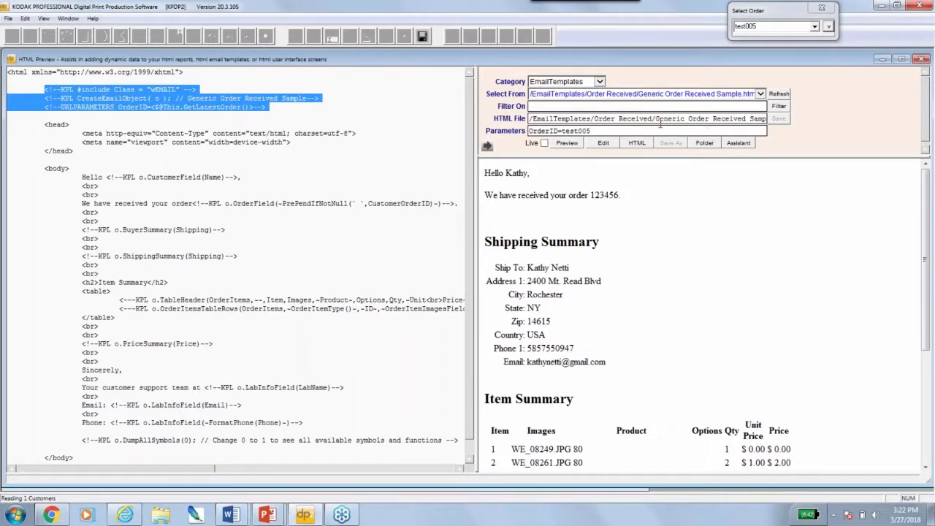
pyautogui.click(28, 89)
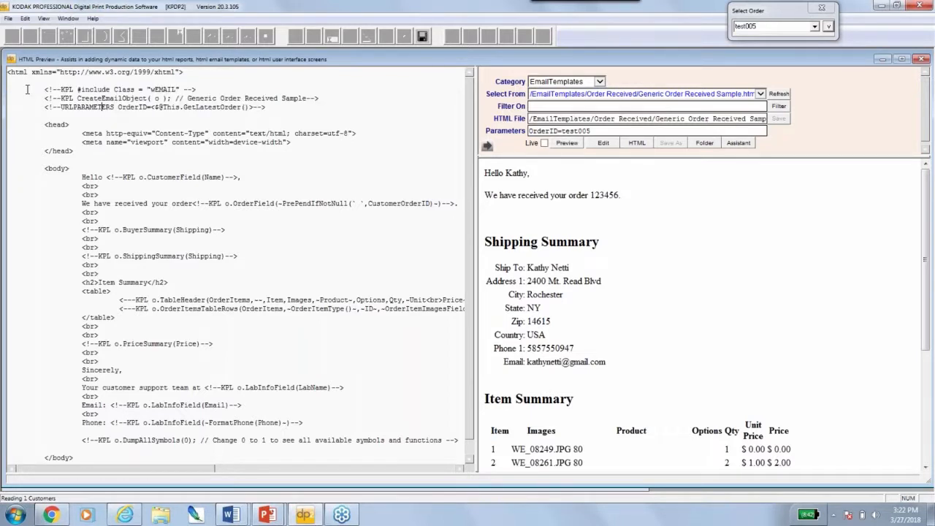
pyautogui.moveTo(41, 89); pyautogui.dragTo(292, 107)
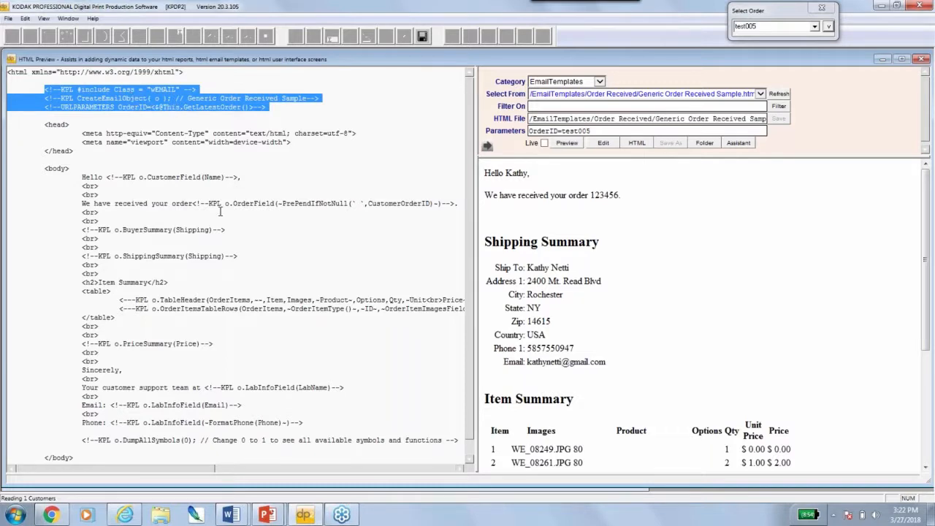
# Highlight the CreateEmailObject macro and URLPARAMETERS line, then close the HTML preview
pyautogui.moveTo(78, 98); pyautogui.dragTo(175, 98)
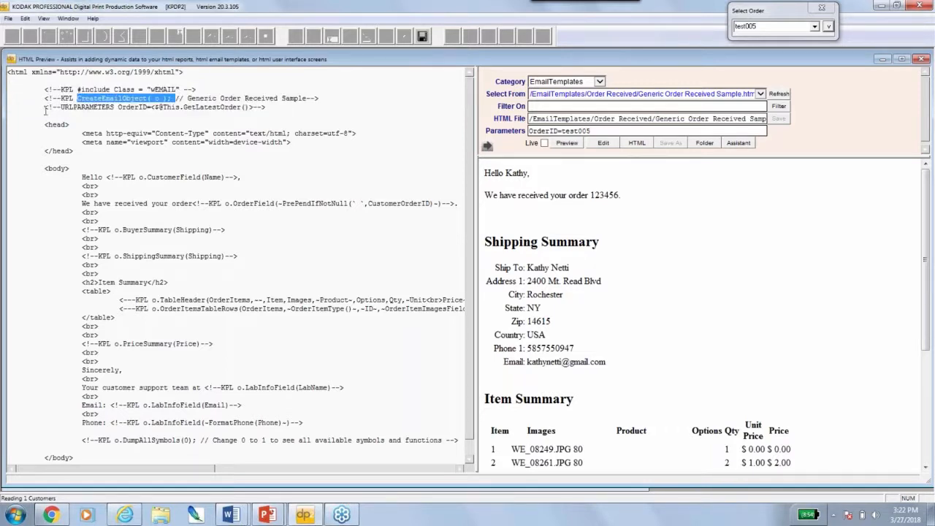
pyautogui.moveTo(46, 109); pyautogui.dragTo(265, 108)
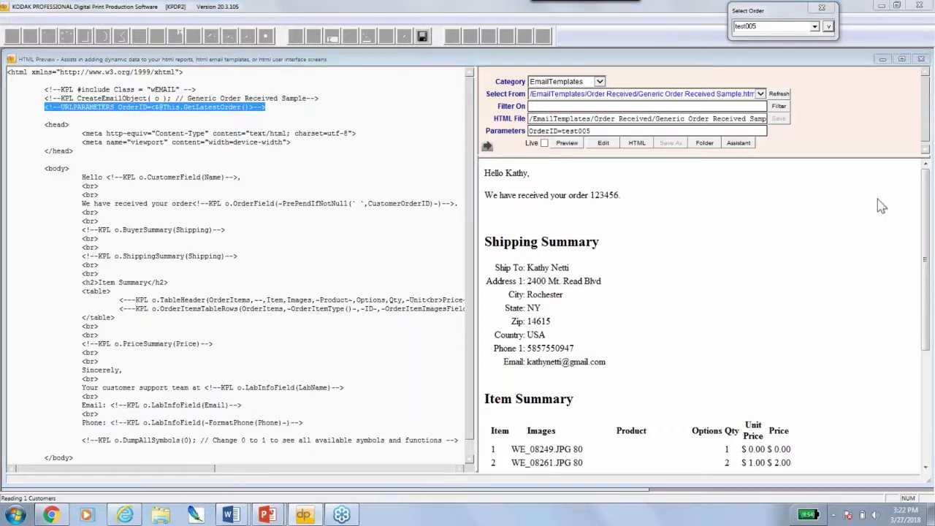
pyautogui.click(891, 216)
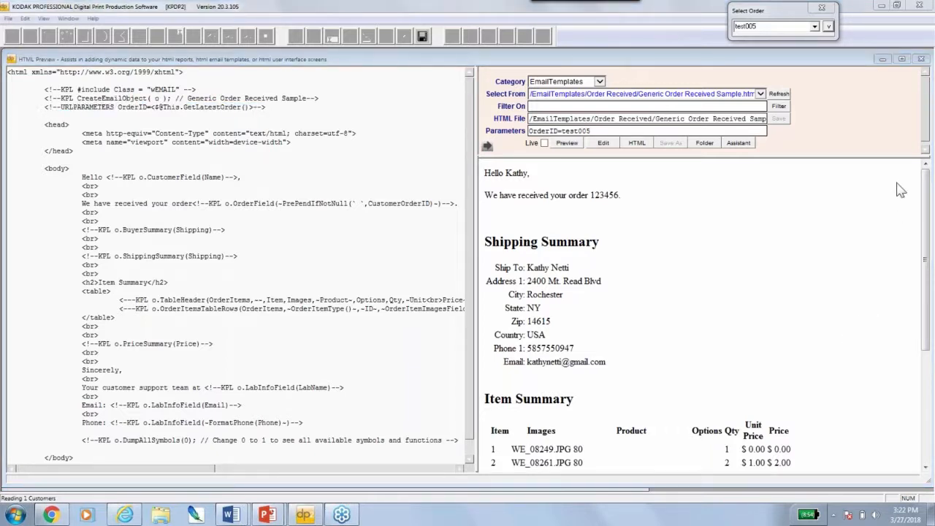
pyautogui.doubleClick(10, 59)
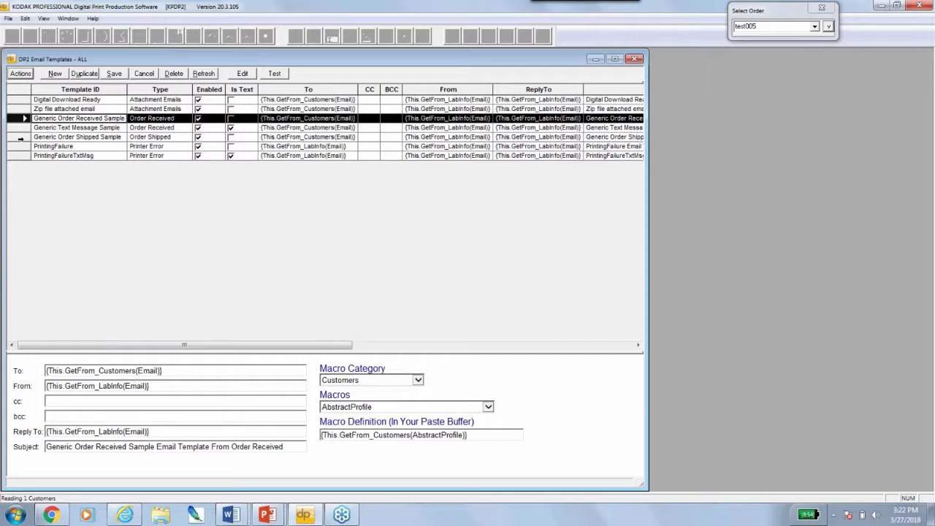
# Duplicate the Generic Order Received Sample record, name it 'Lab Order Received', and open it
pyautogui.rightClick(15, 120)
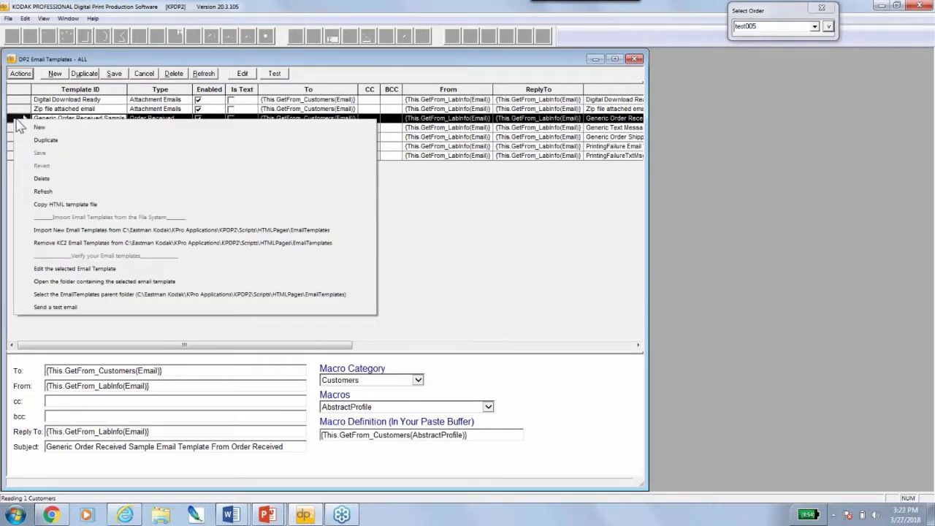
pyautogui.click(47, 141)
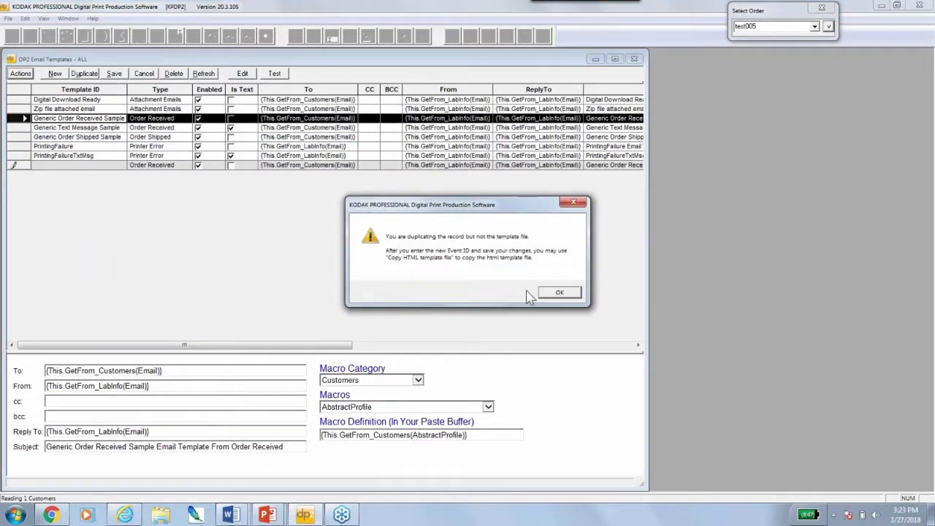
pyautogui.click(563, 292)
pyautogui.click(56, 165)
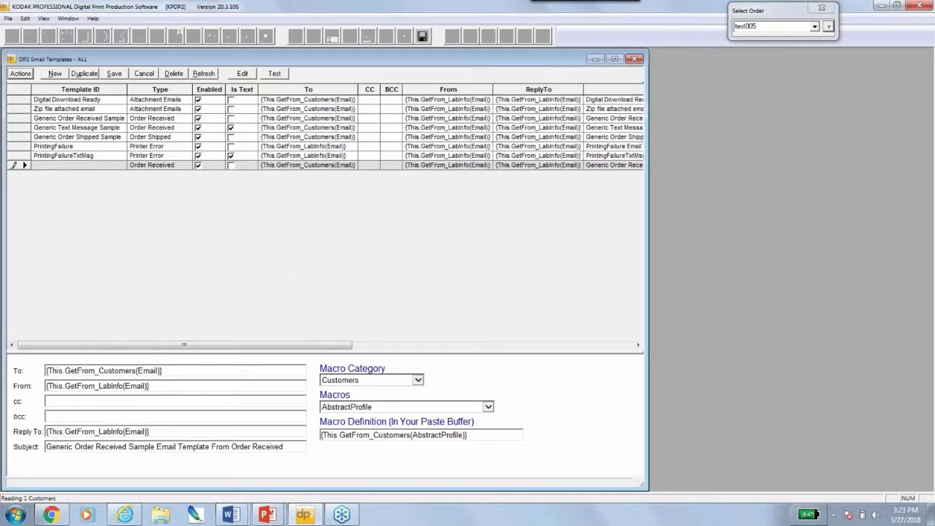
pyautogui.write('Lab Order Received')
pyautogui.click(18, 165)
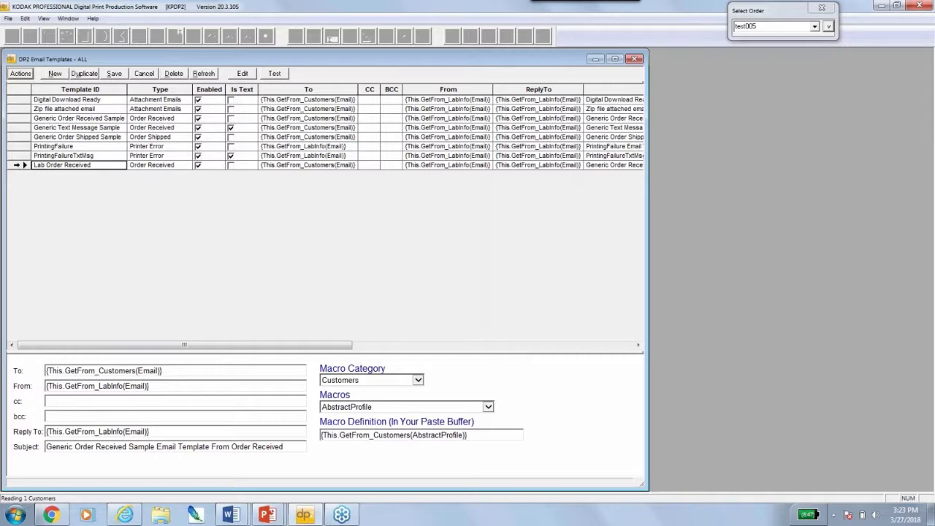
pyautogui.doubleClick(22, 165)
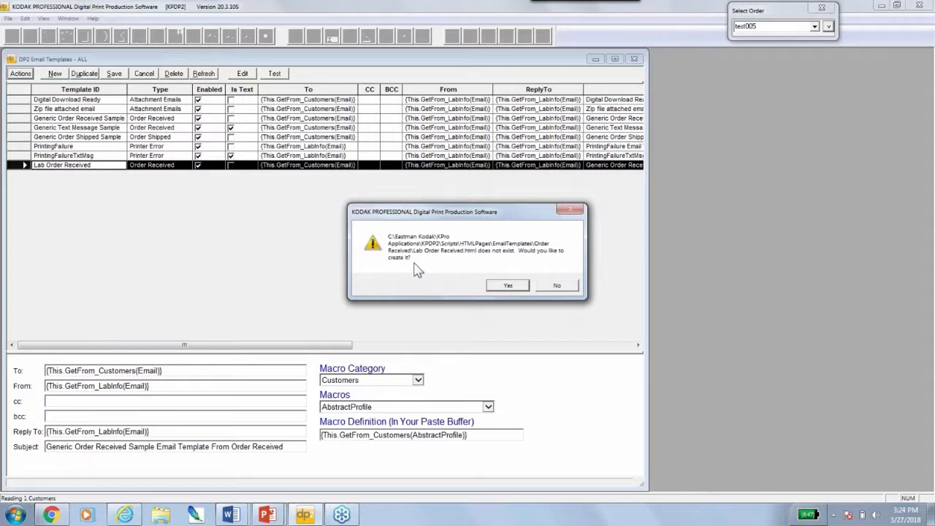
# Decline an empty file and copy Generic Order Received Sample.html to Lab Order Received.html
pyautogui.click(563, 286)
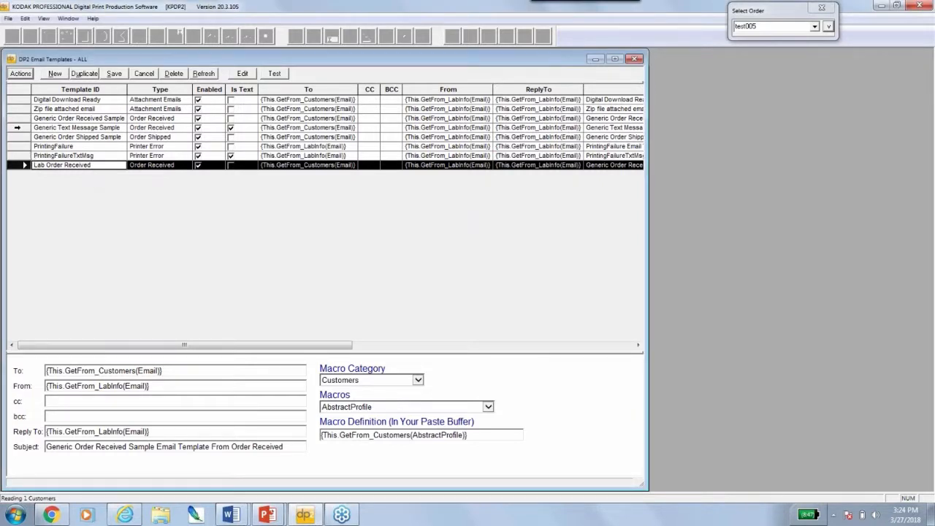
pyautogui.keyDown('ctrl'); pyautogui.click(16, 127); pyautogui.keyUp('ctrl')
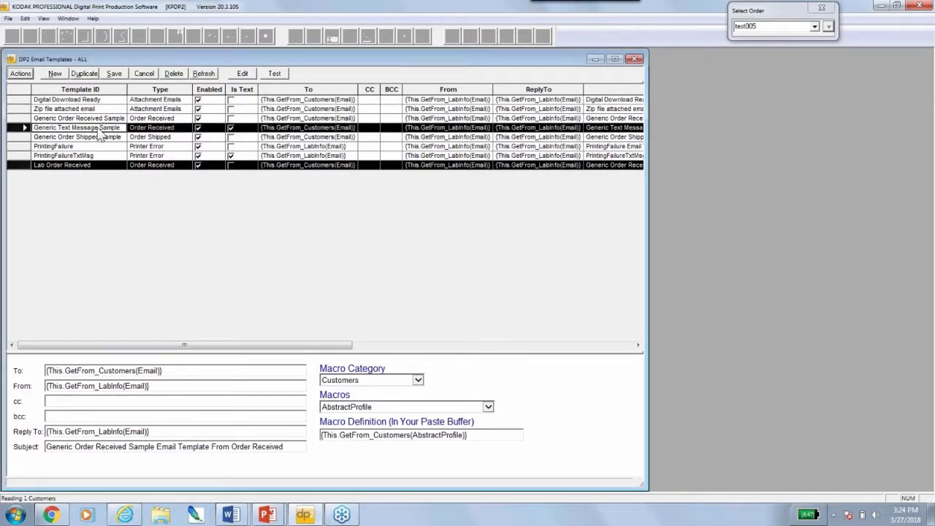
pyautogui.click(20, 118)
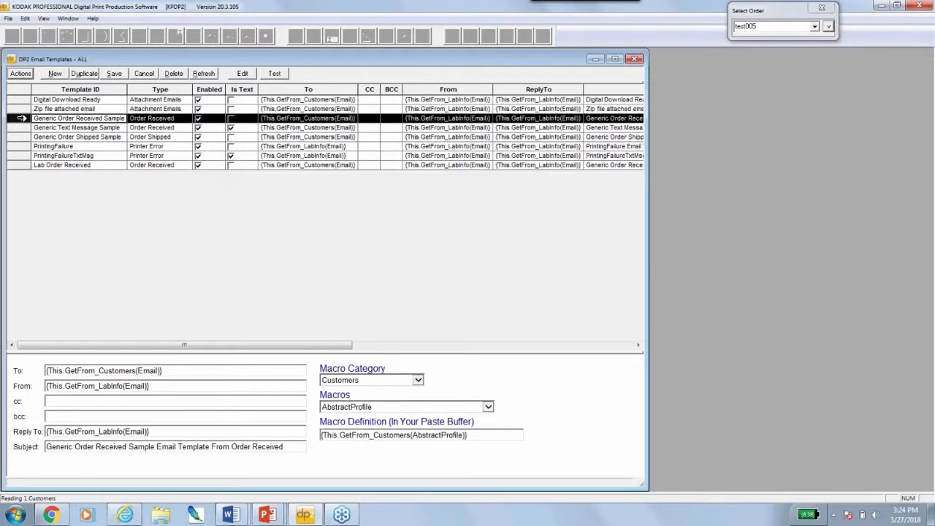
pyautogui.keyDown('ctrl'); pyautogui.click(22, 164); pyautogui.keyUp('ctrl')
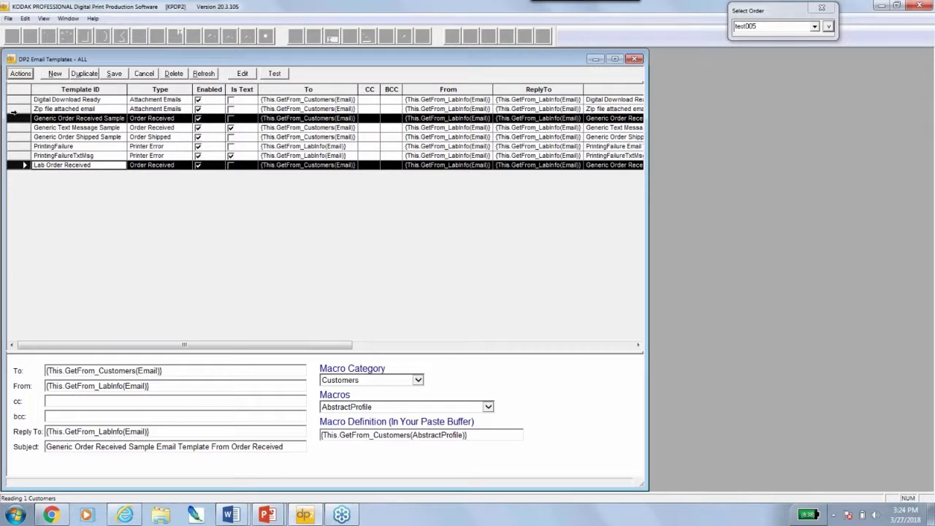
pyautogui.rightClick(22, 168)
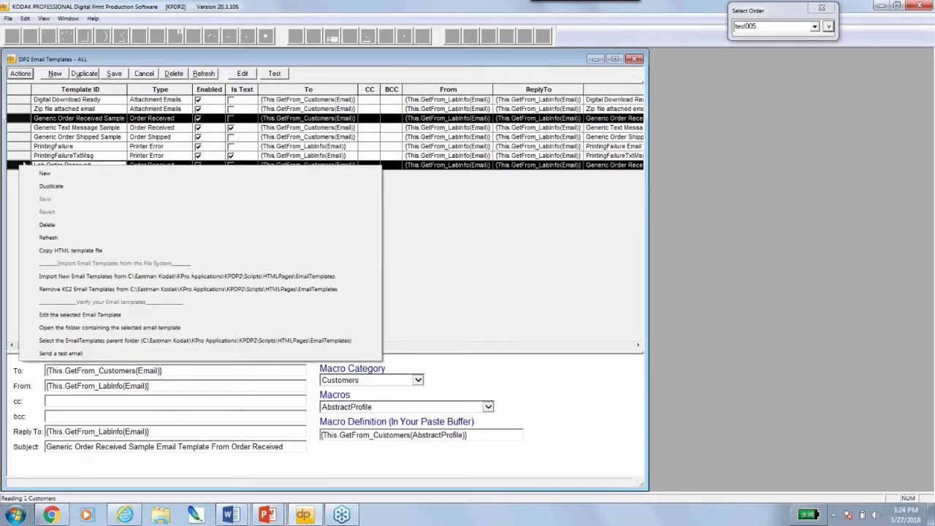
pyautogui.click(108, 252)
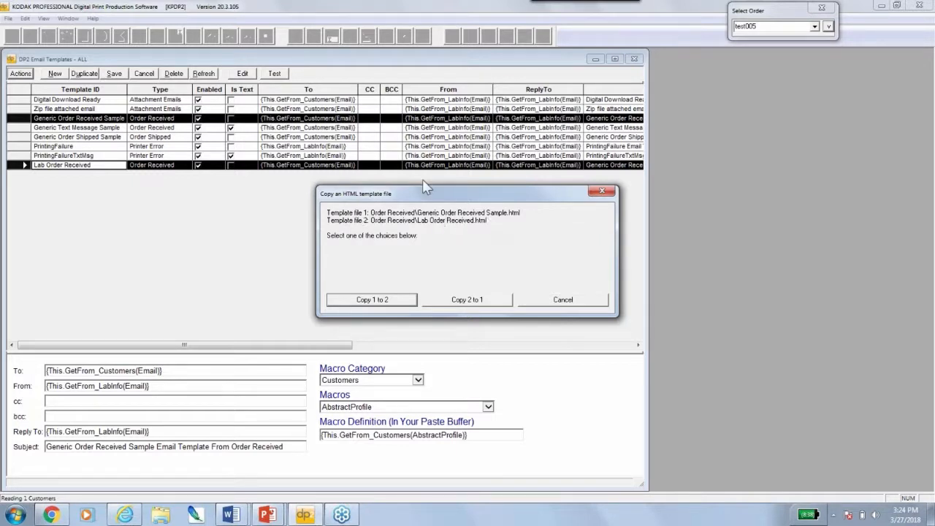
pyautogui.click(401, 307)
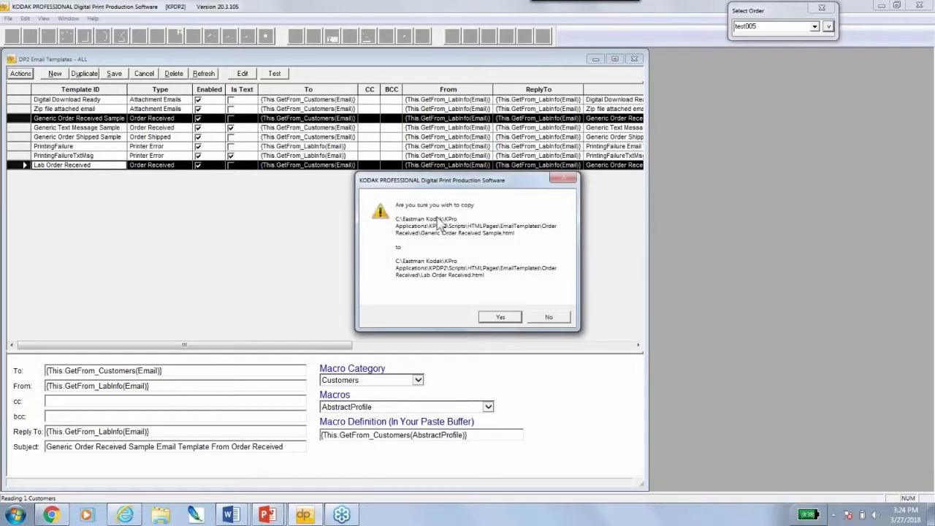
pyautogui.click(500, 316)
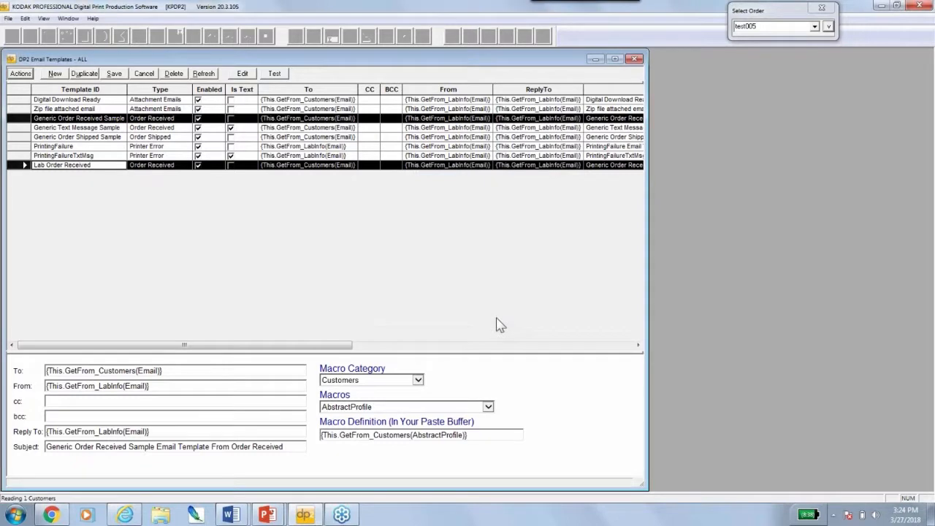
pyautogui.click(18, 166)
pyautogui.doubleClick(18, 166)
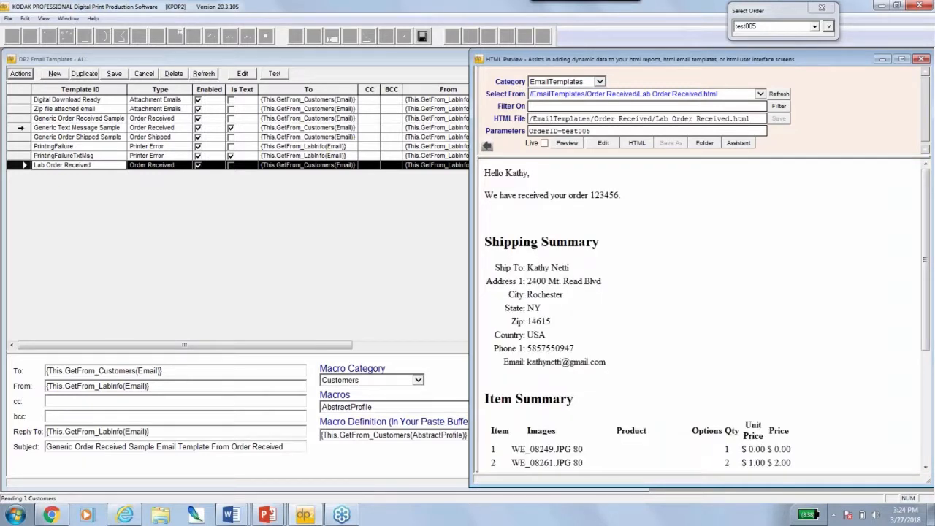
pyautogui.moveTo(655, 118); pyautogui.dragTo(695, 121)
pyautogui.scroll(-5, 647, 296)
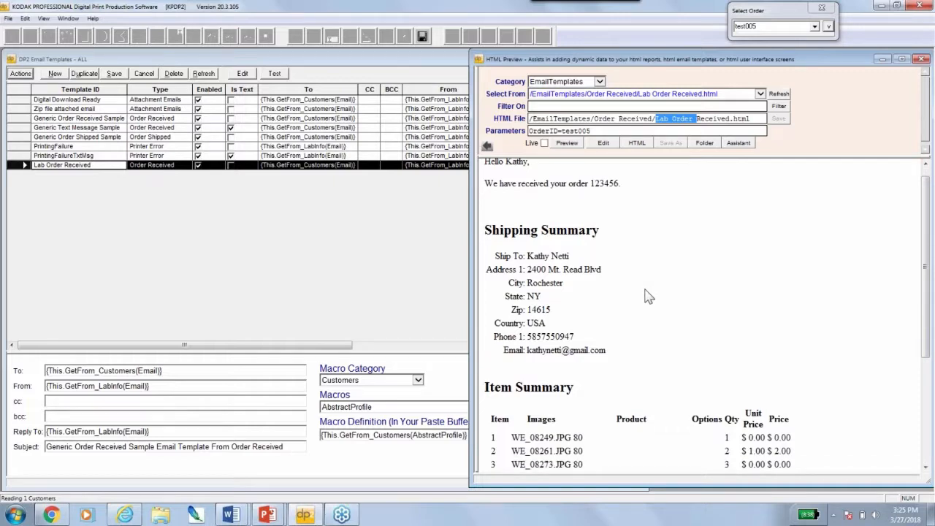
pyautogui.click(487, 148)
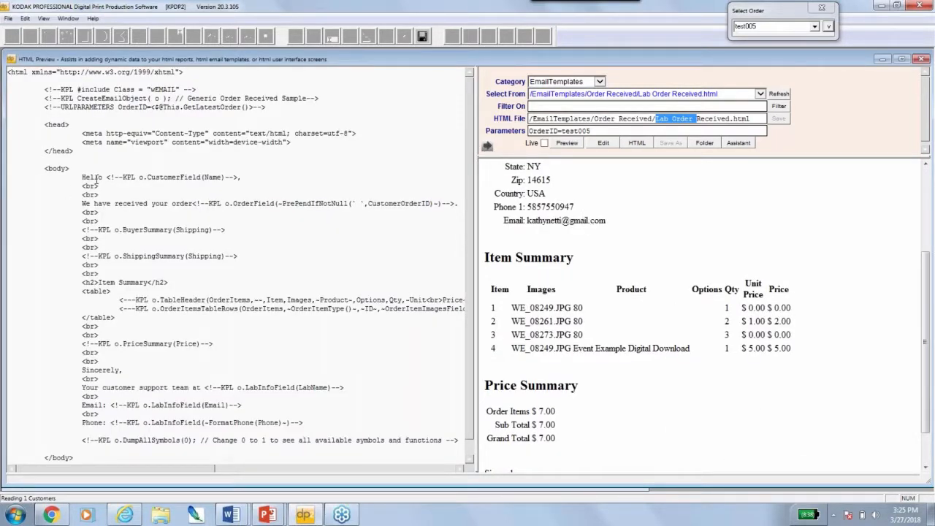
pyautogui.moveTo(105, 177); pyautogui.dragTo(232, 179)
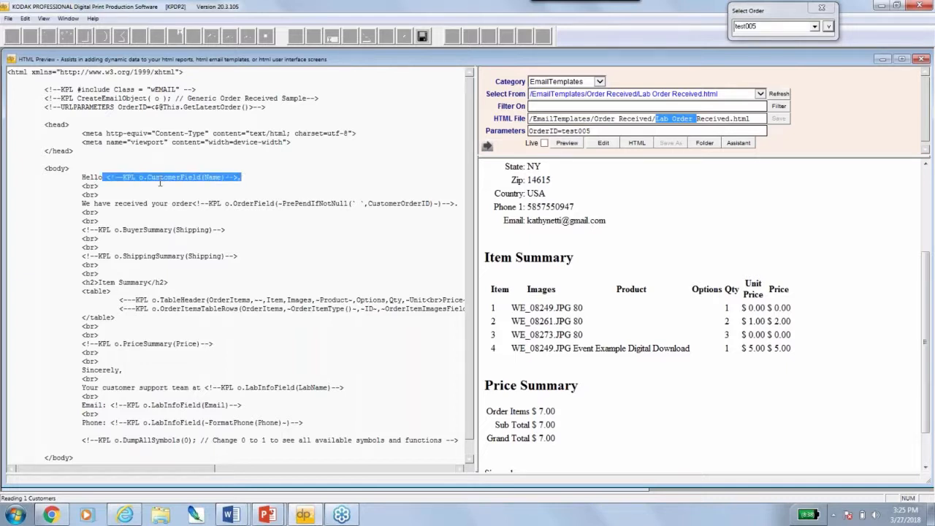
pyautogui.click(206, 178)
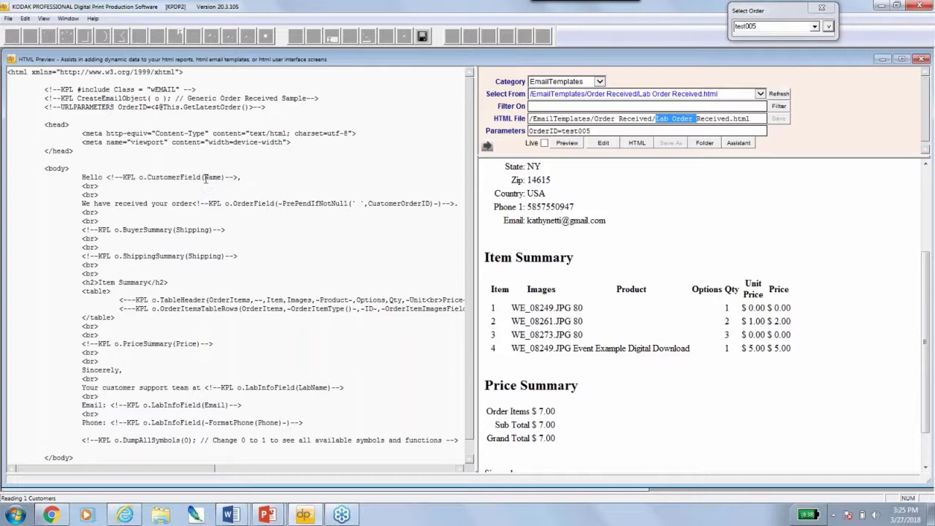
pyautogui.moveTo(205, 178); pyautogui.dragTo(221, 178)
pyautogui.scroll(4, 615, 196)
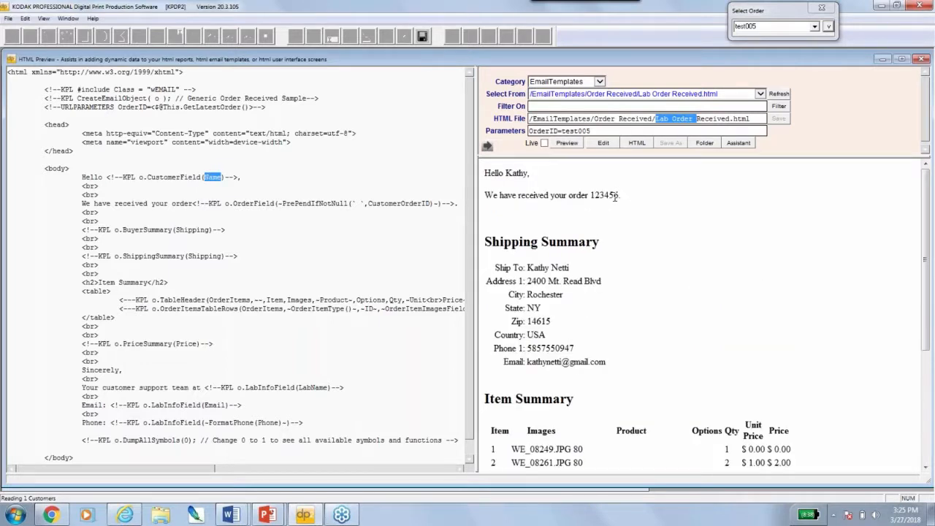
pyautogui.moveTo(507, 173); pyautogui.dragTo(535, 173)
pyautogui.click(369, 203)
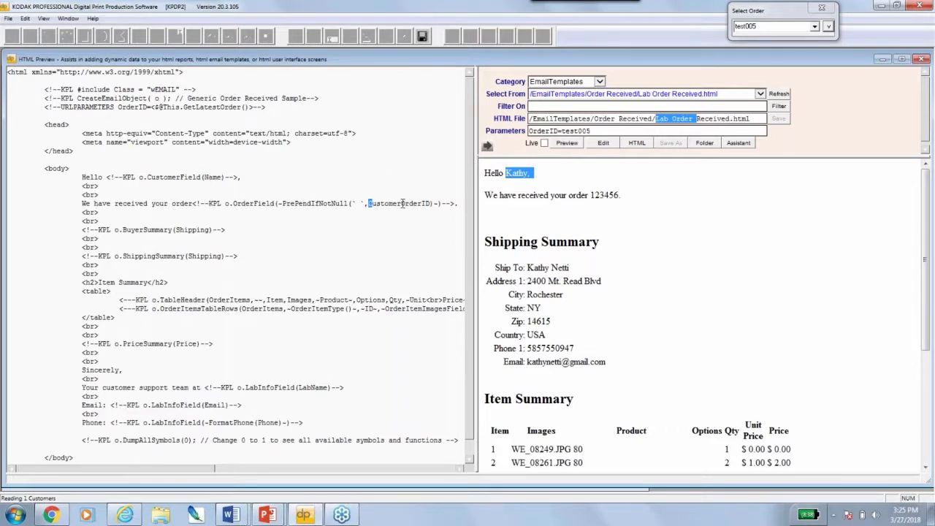
pyautogui.moveTo(402, 203); pyautogui.dragTo(430, 201)
pyautogui.moveTo(76, 255); pyautogui.dragTo(370, 374)
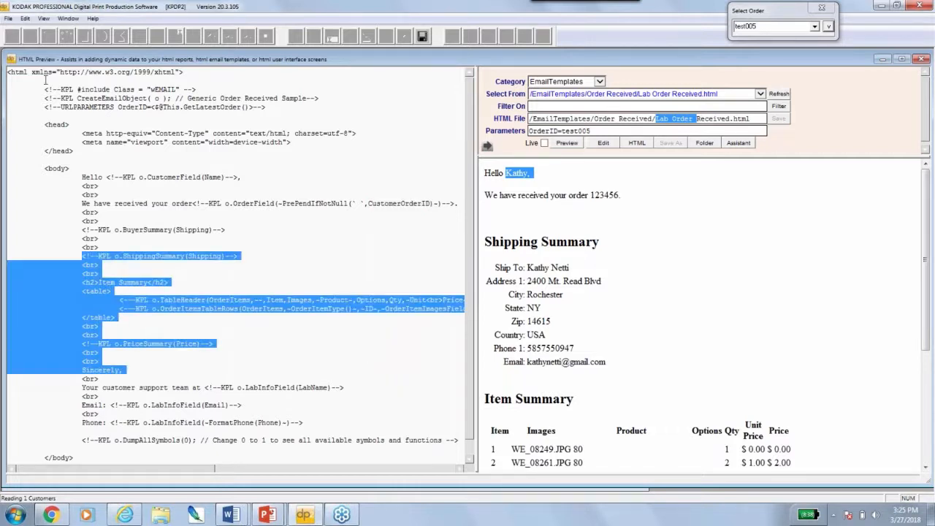
pyautogui.doubleClick(10, 60)
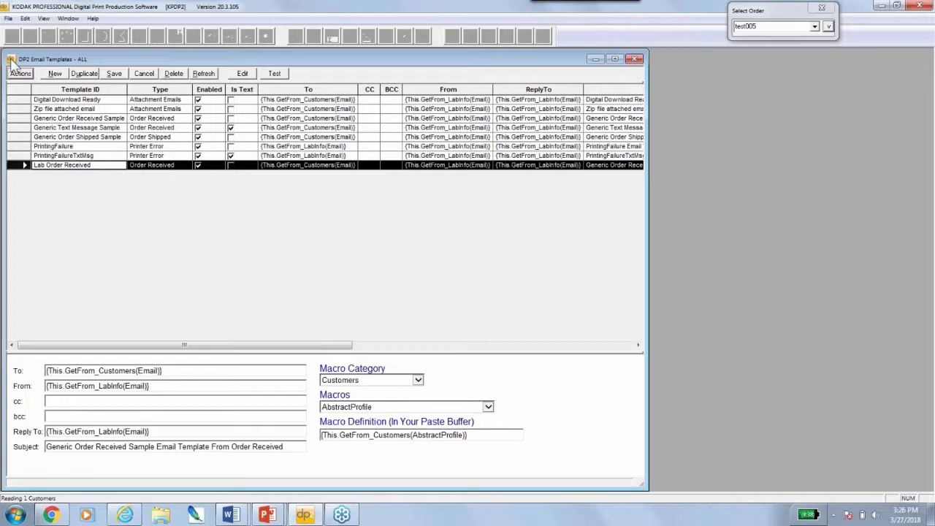
# Add an enabled Order Received template 'Lab Order Received Test', save it, and open its HTML page
pyautogui.click(52, 75)
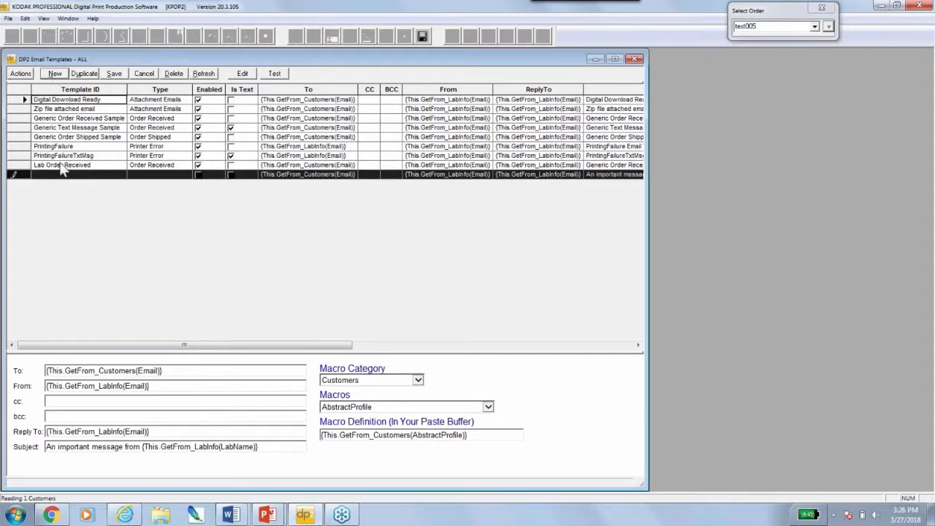
pyautogui.click(54, 174)
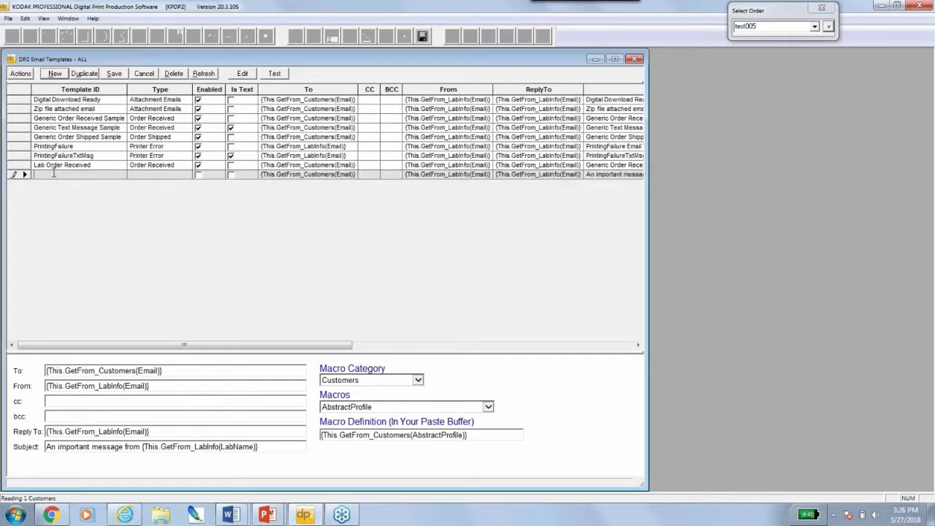
pyautogui.write('Lab Order Received Test')
pyautogui.click(180, 176)
pyautogui.click(189, 176)
pyautogui.click(198, 175)
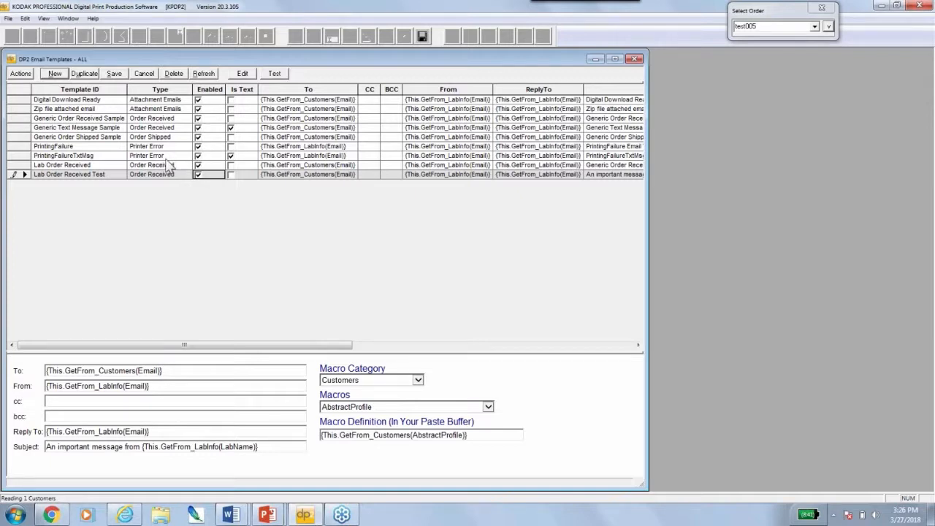
pyautogui.click(114, 74)
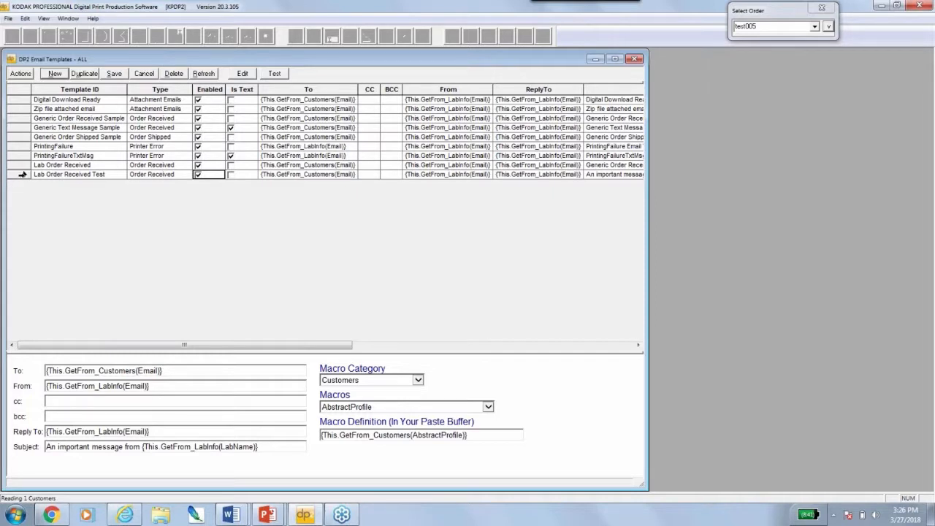
pyautogui.click(22, 174)
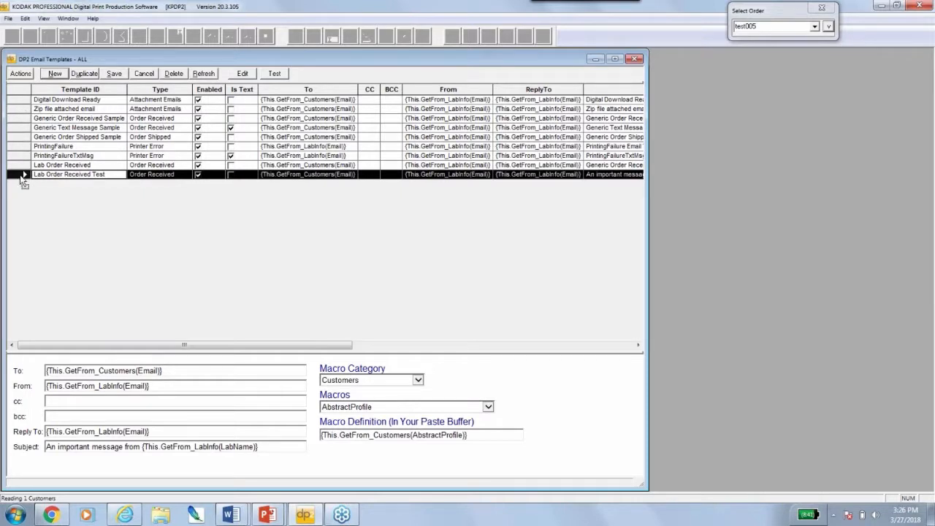
pyautogui.doubleClick(24, 174)
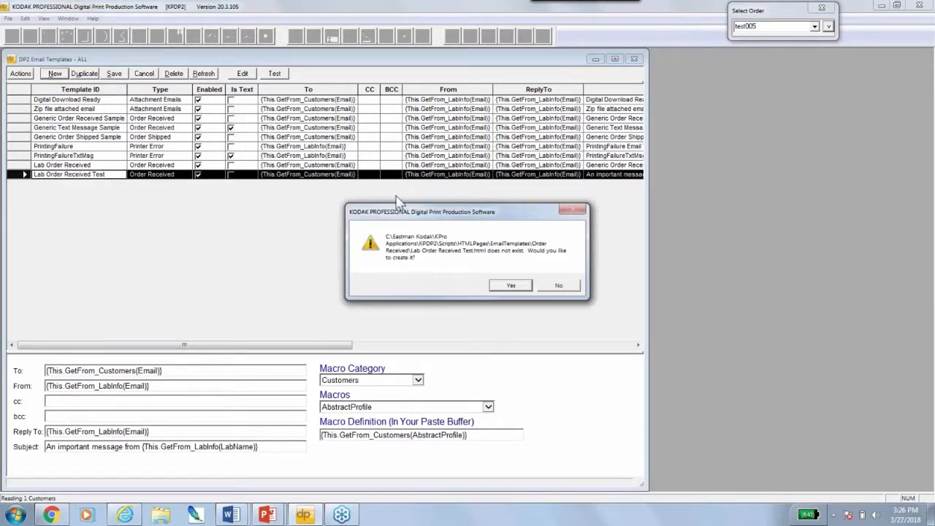
# Create the missing Lab Order Received Test.html and show its source beside the order test005 preview
pyautogui.click(511, 285)
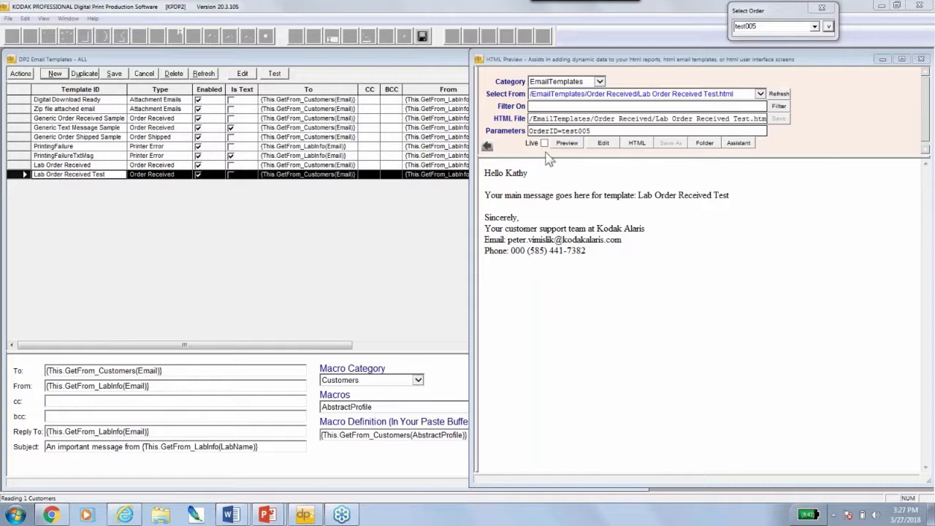
pyautogui.click(488, 146)
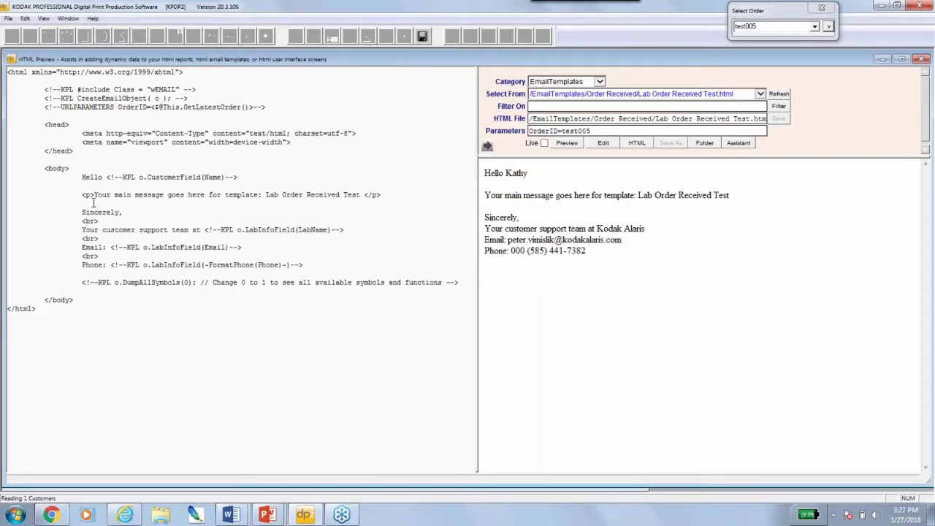
# Add a comma after the CustomerField(Name) greeting on the Hello line of the source
pyautogui.moveTo(94, 195); pyautogui.dragTo(341, 196)
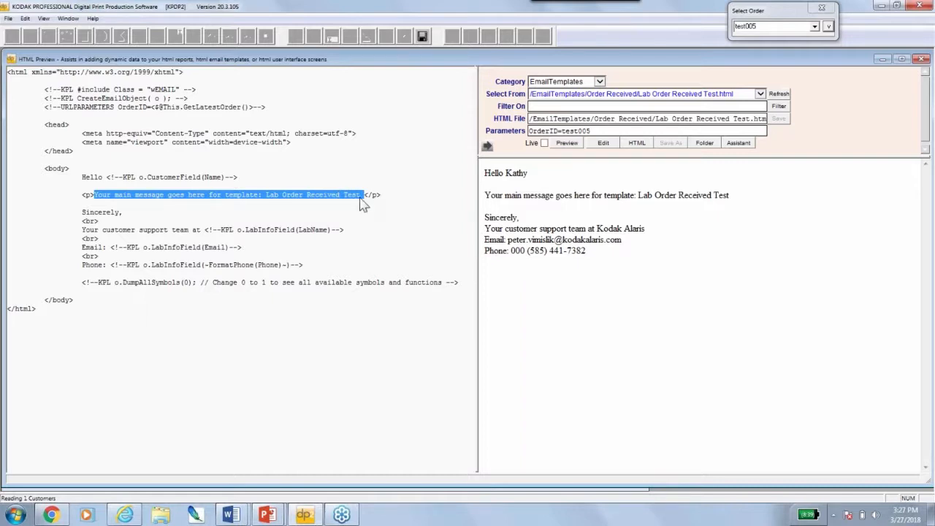
pyautogui.click(242, 178)
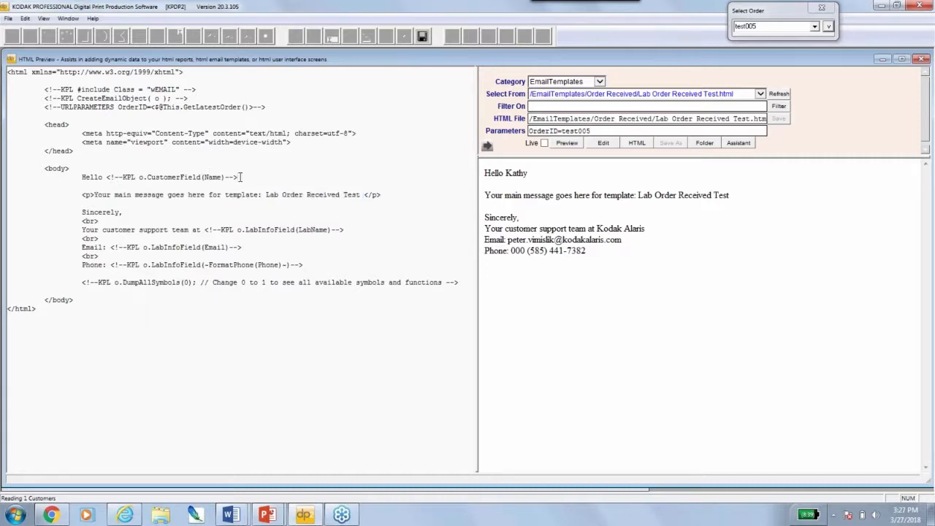
pyautogui.write(',')
pyautogui.moveTo(27, 81); pyautogui.dragTo(73, 169)
pyautogui.keyDown('shift'); pyautogui.click(435, 328); pyautogui.keyUp('shift')
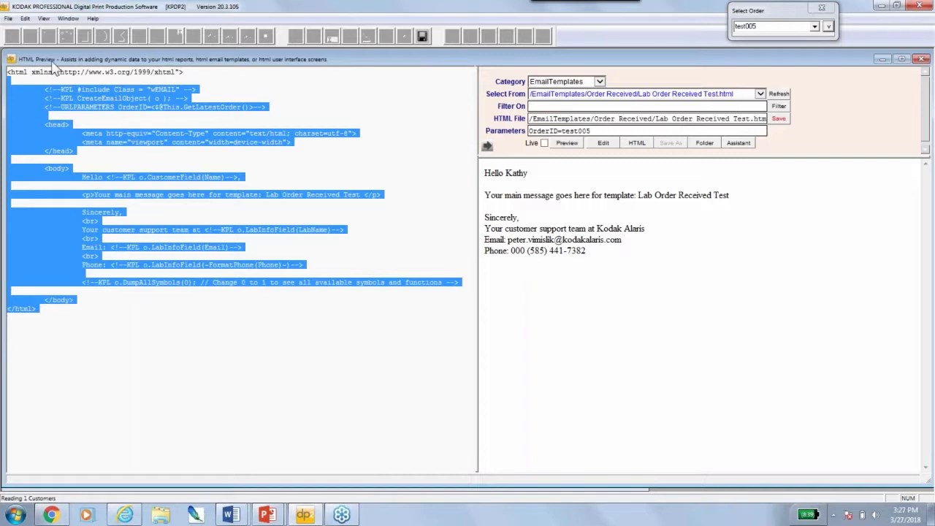
pyautogui.click(268, 180)
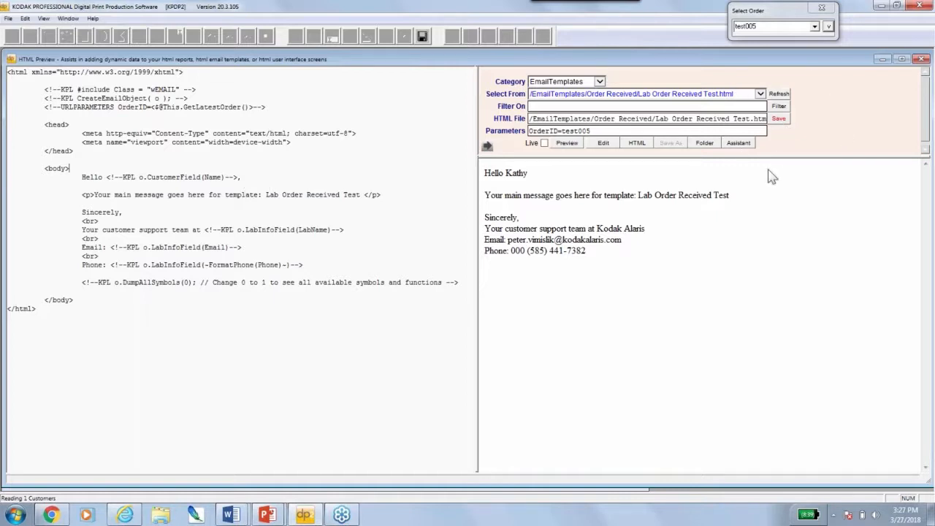
# Save the edited template and open Lab Order Received Test.html in Notepad++
pyautogui.click(779, 120)
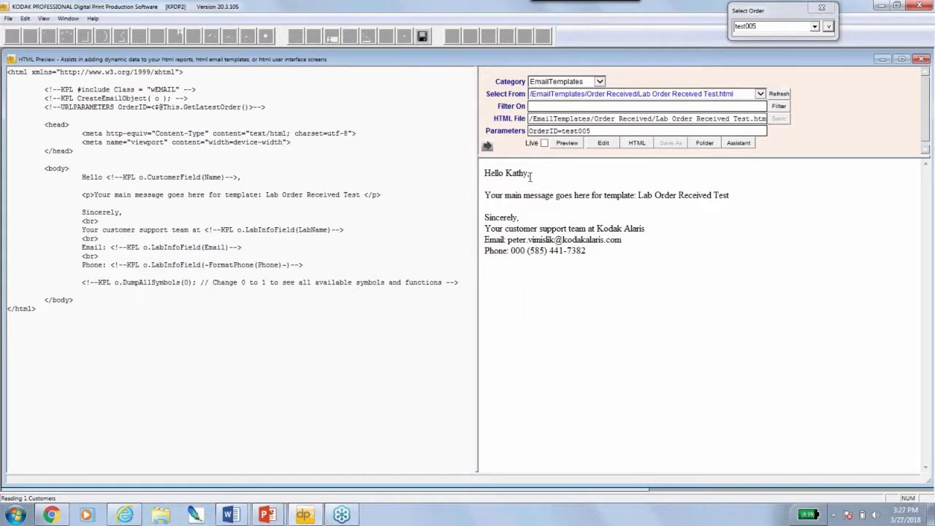
pyautogui.click(604, 145)
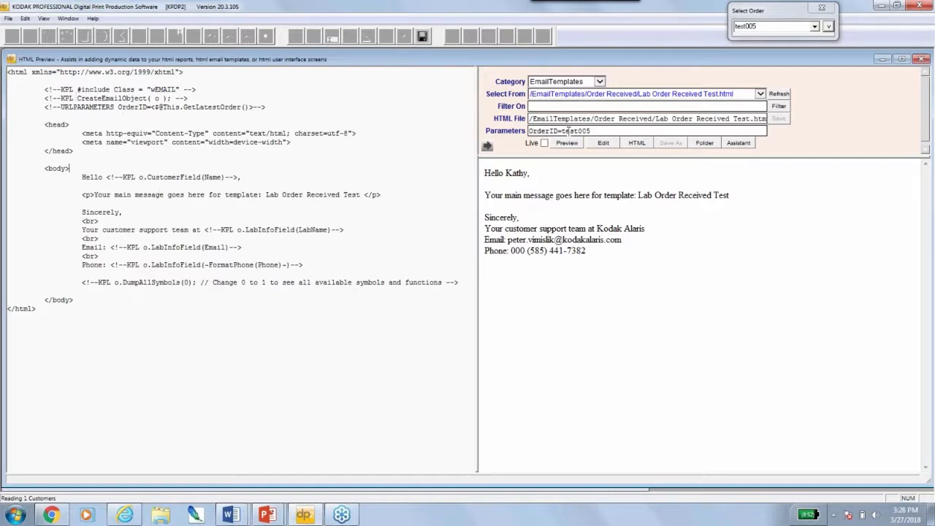
pyautogui.click(604, 144)
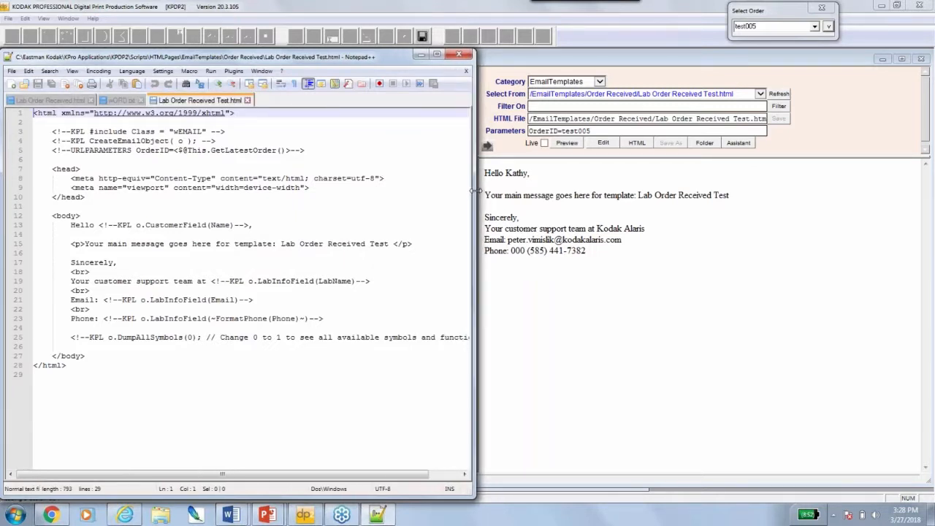
# Turn on Live refresh in DP2's preview and set Notepad++ syntax language to HTML
pyautogui.click(544, 144)
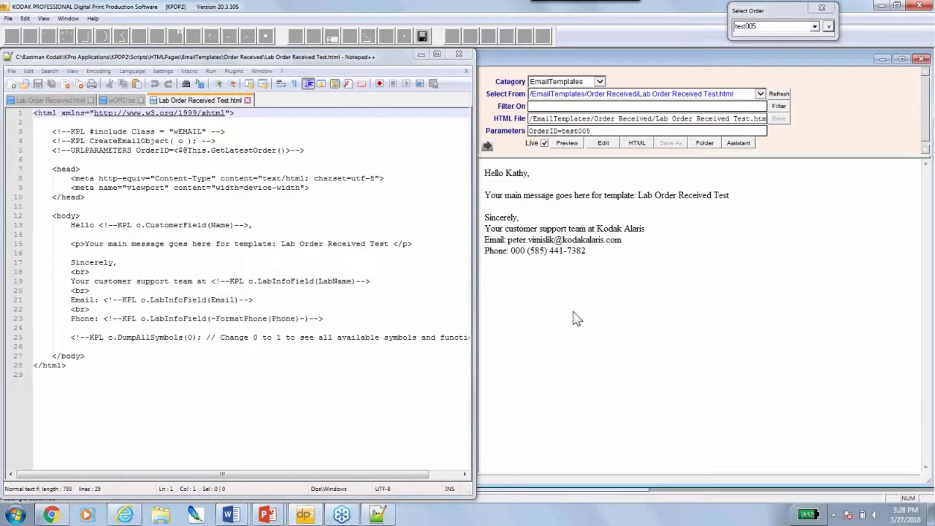
pyautogui.click(128, 73)
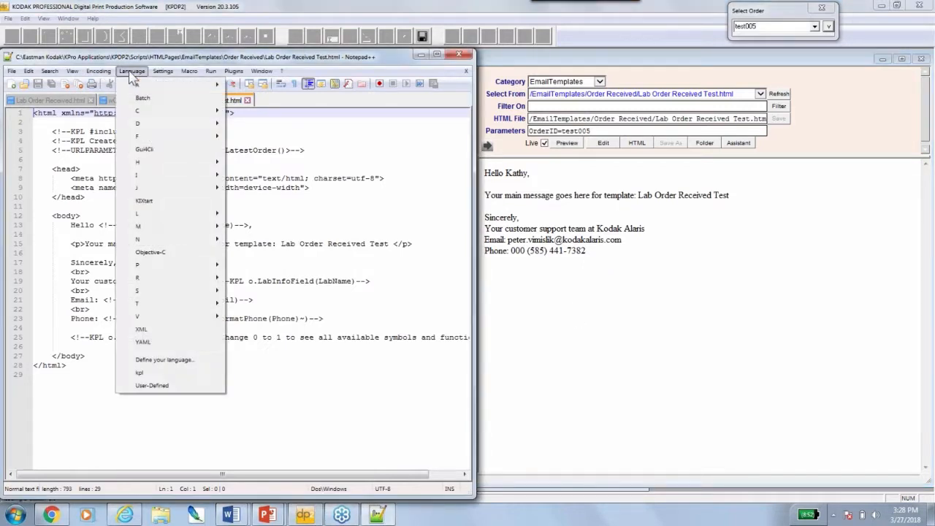
pyautogui.moveTo(189, 162)
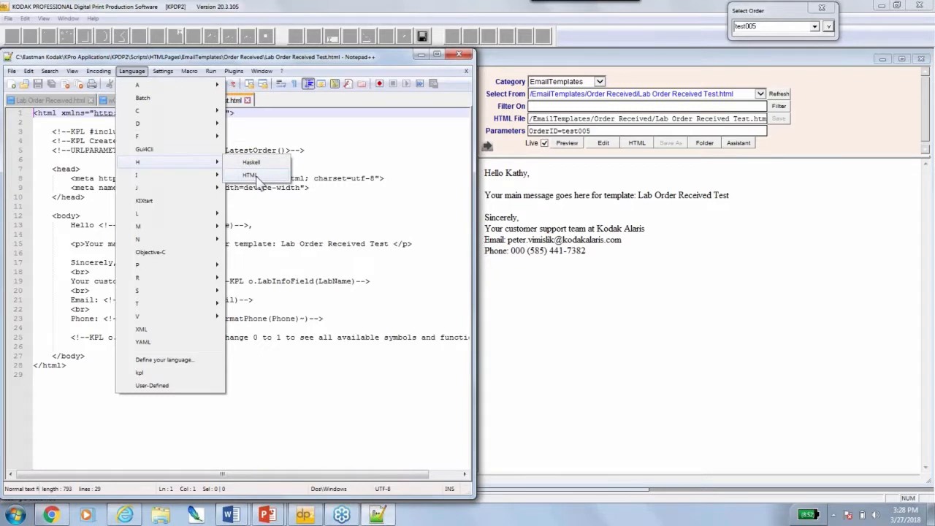
pyautogui.click(249, 175)
# Highlight the KPL comment lines, the head and meta tags, and the Hello line
pyautogui.moveTo(61, 143); pyautogui.dragTo(168, 141)
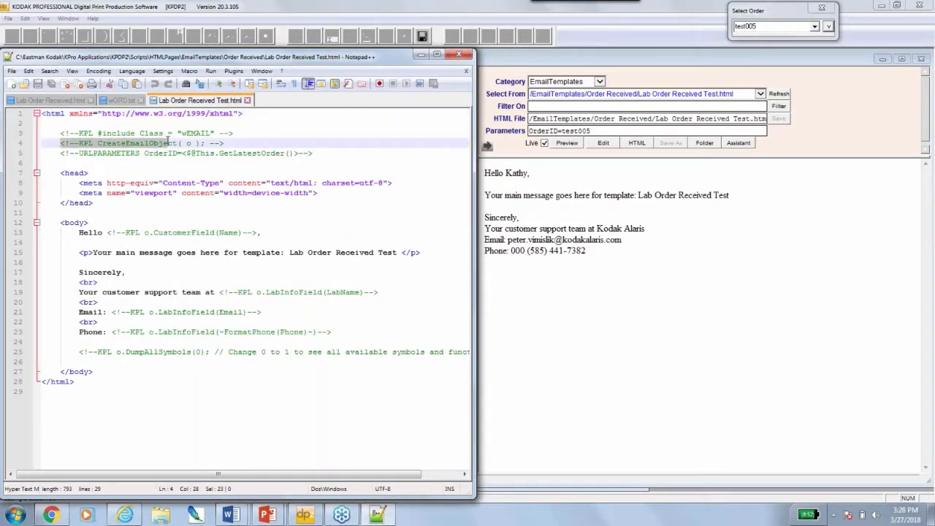
pyautogui.moveTo(60, 133); pyautogui.dragTo(139, 143)
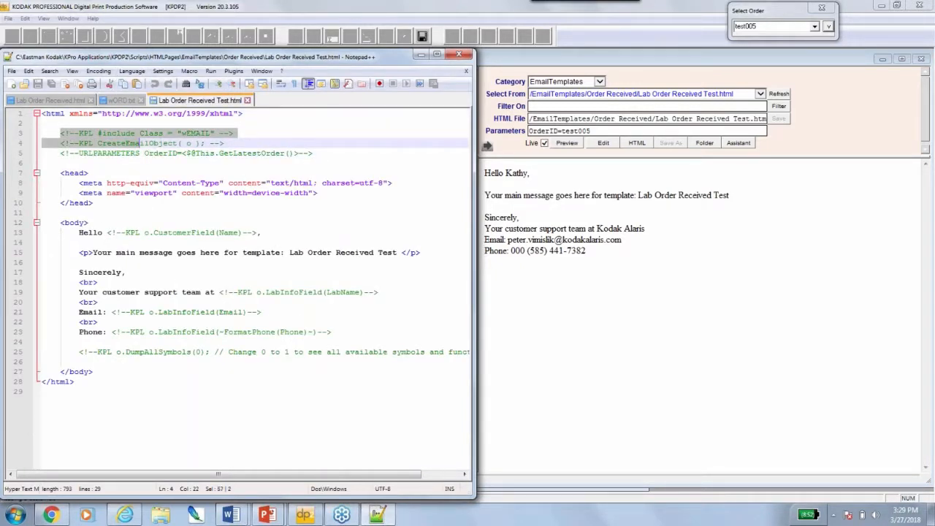
pyautogui.doubleClick(76, 173)
pyautogui.doubleClick(91, 182)
pyautogui.doubleClick(93, 232)
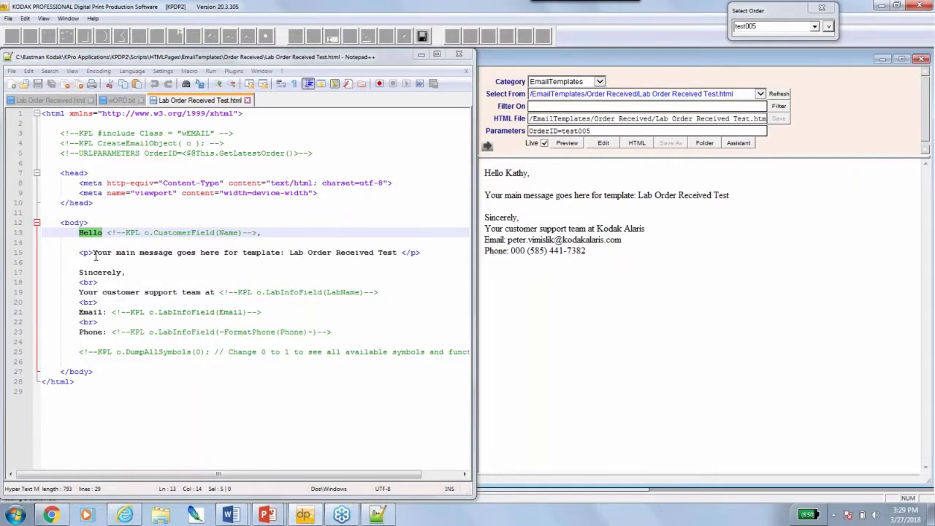
# Replace line 15's placeholder with 'Thank you for your order received DATE. For your reference, your order number is ORDER ID'
pyautogui.moveTo(93, 252); pyautogui.dragTo(403, 261)
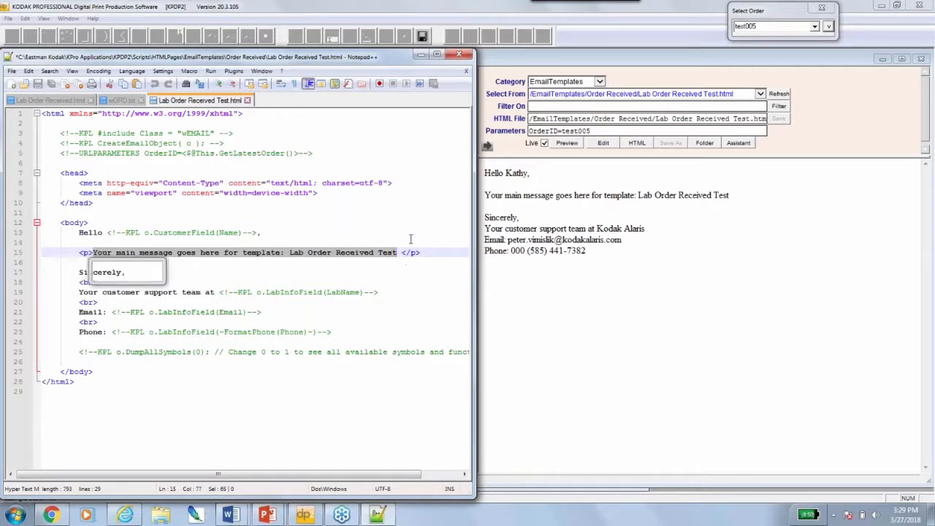
pyautogui.write('Thank you f')
pyautogui.write('or your order re')
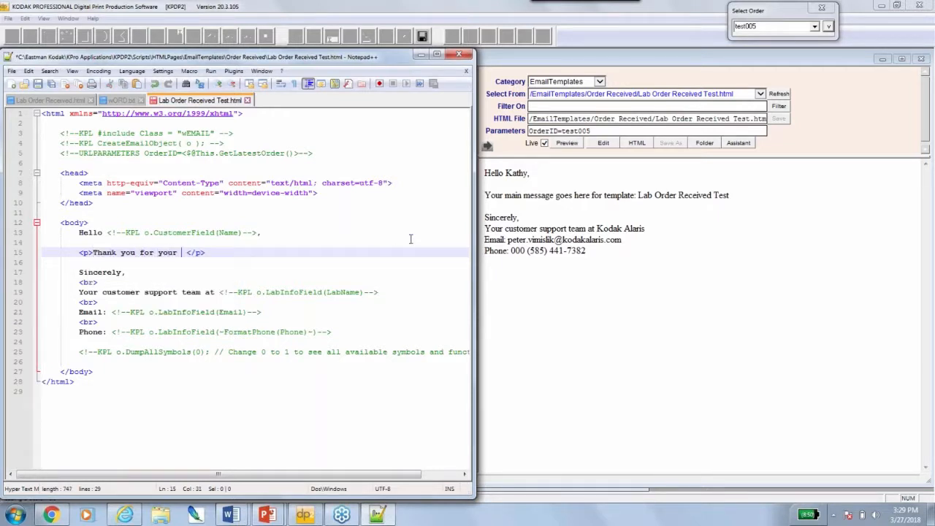
pyautogui.write('ceived DATE')
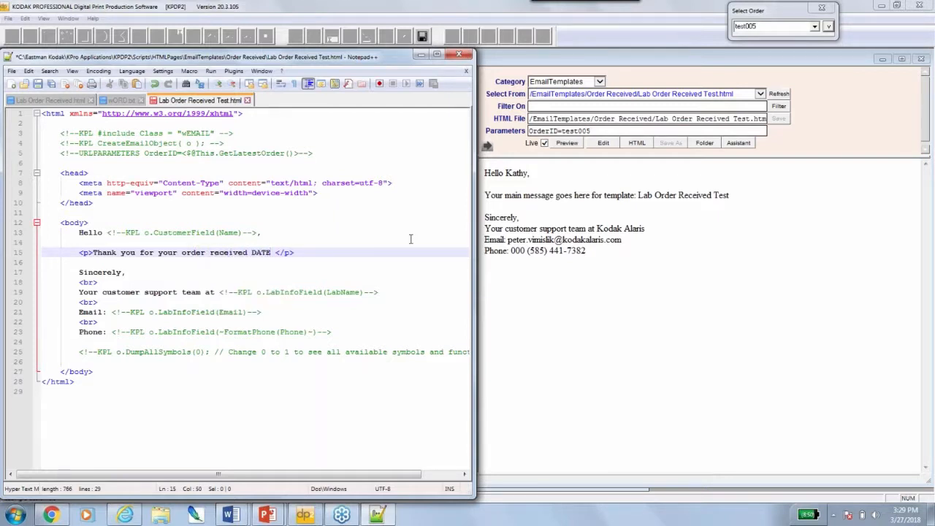
pyautogui.write('. For your reference, your order')
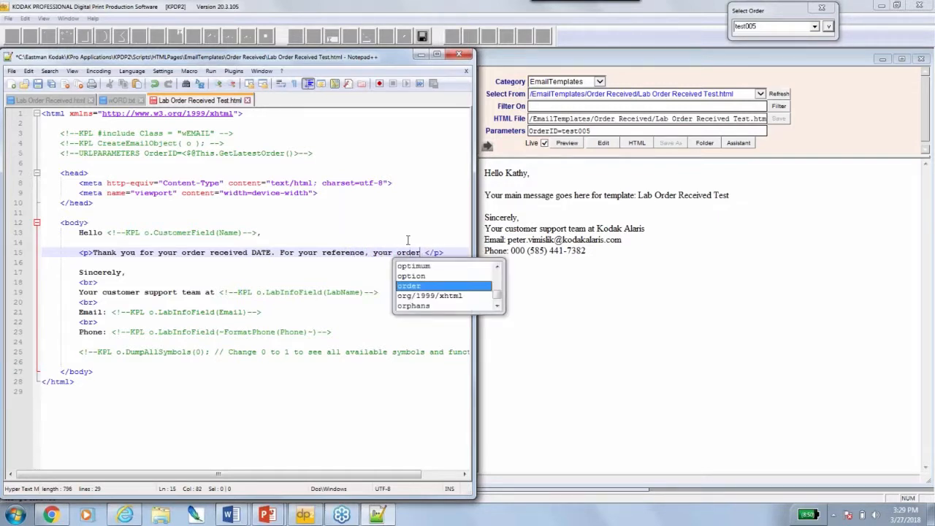
pyautogui.write(' number is')
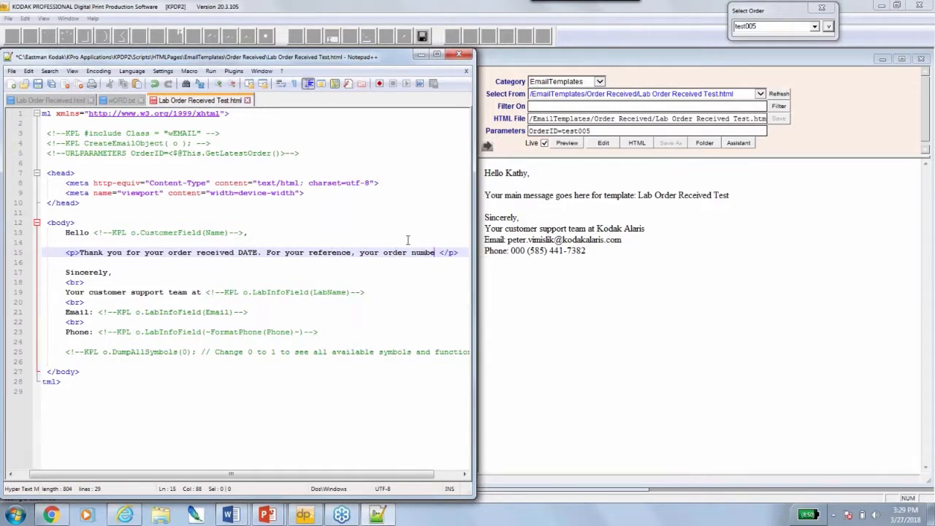
pyautogui.write(' ORDER ID')
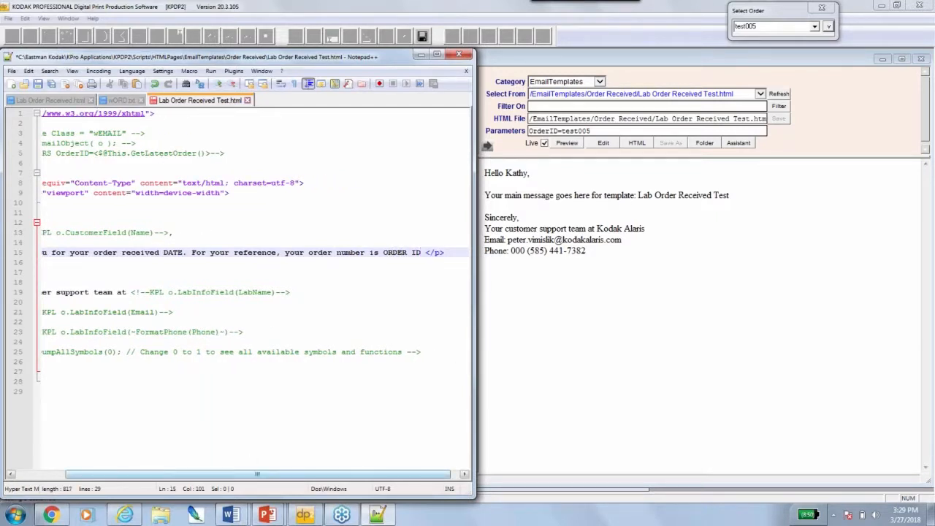
pyautogui.moveTo(232, 472); pyautogui.dragTo(182, 472)
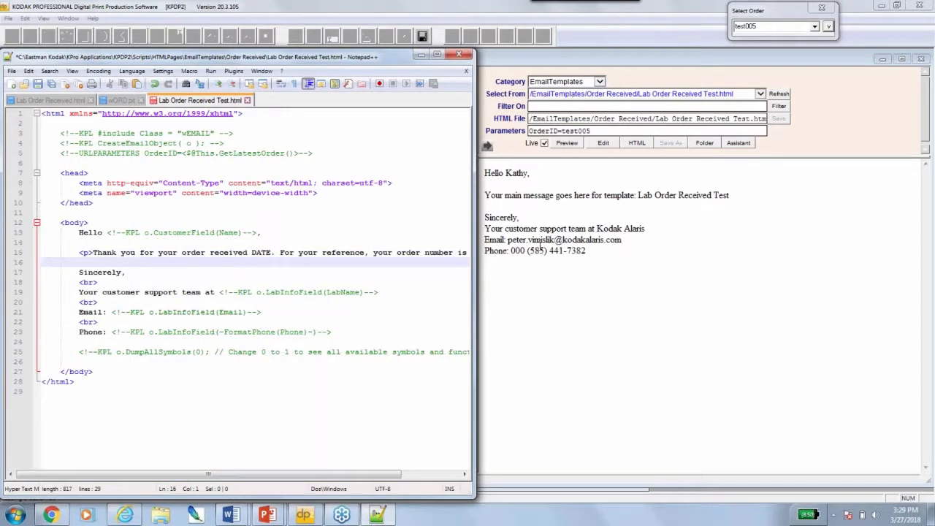
pyautogui.moveTo(78, 252); pyautogui.dragTo(156, 252)
pyautogui.moveTo(353, 252); pyautogui.dragTo(474, 253)
pyautogui.hotkey('ctrl', 'c')
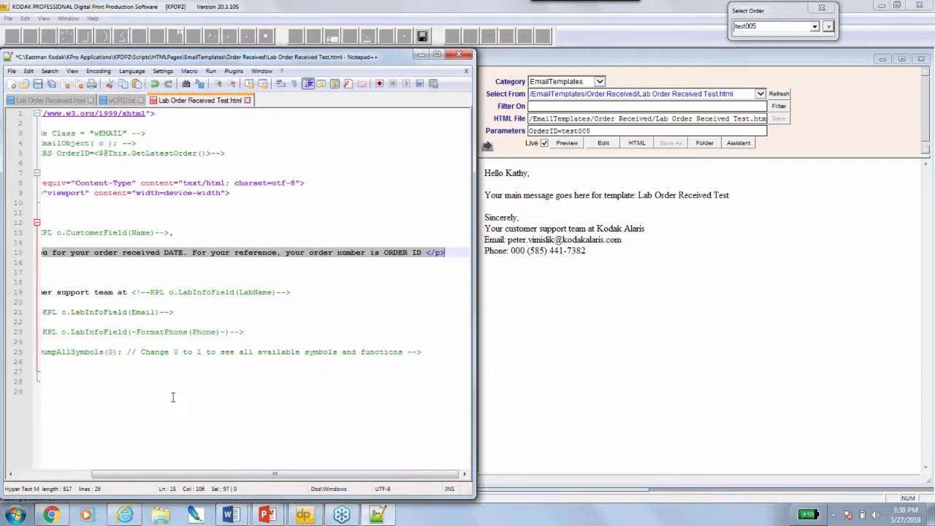
# Paste a copy of the thank-you paragraph onto line 16, indented to match line 15
pyautogui.moveTo(275, 473); pyautogui.dragTo(198, 473)
pyautogui.click(96, 260)
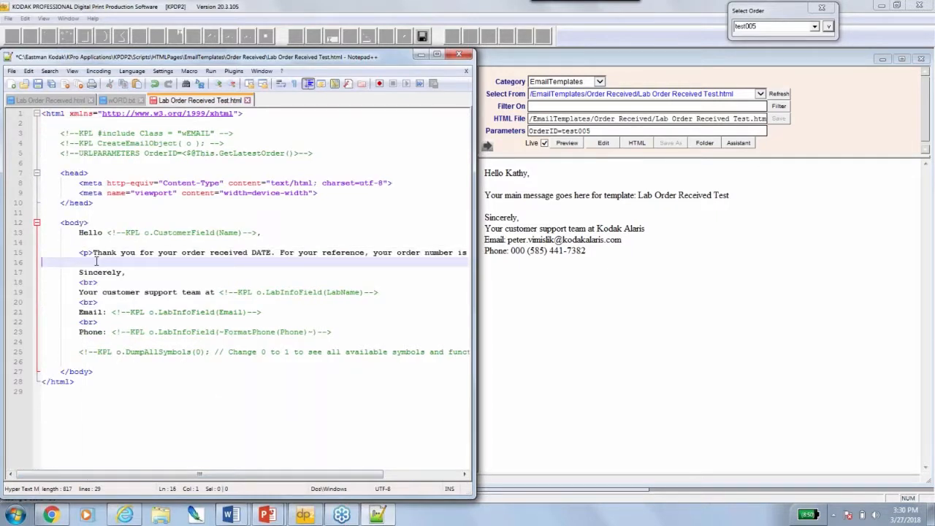
pyautogui.hotkey('ctrl', 'v')
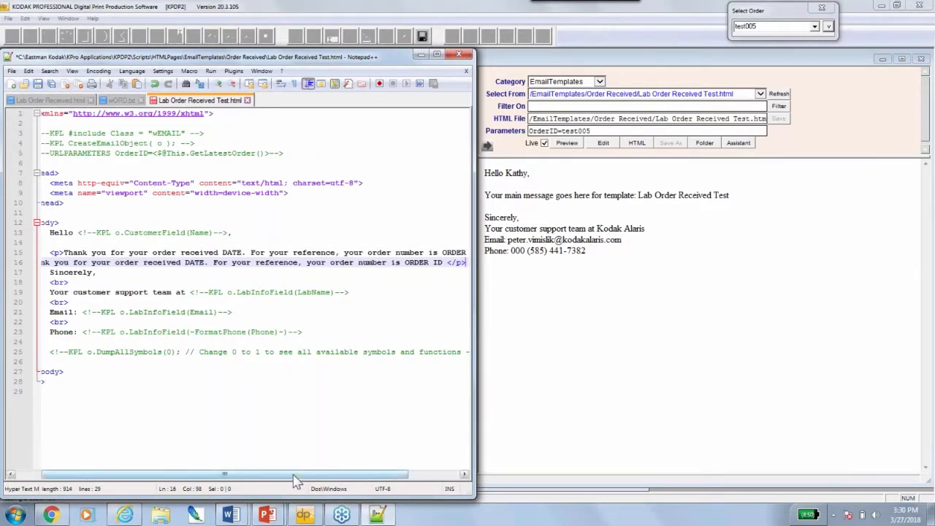
pyautogui.moveTo(225, 473); pyautogui.dragTo(146, 474)
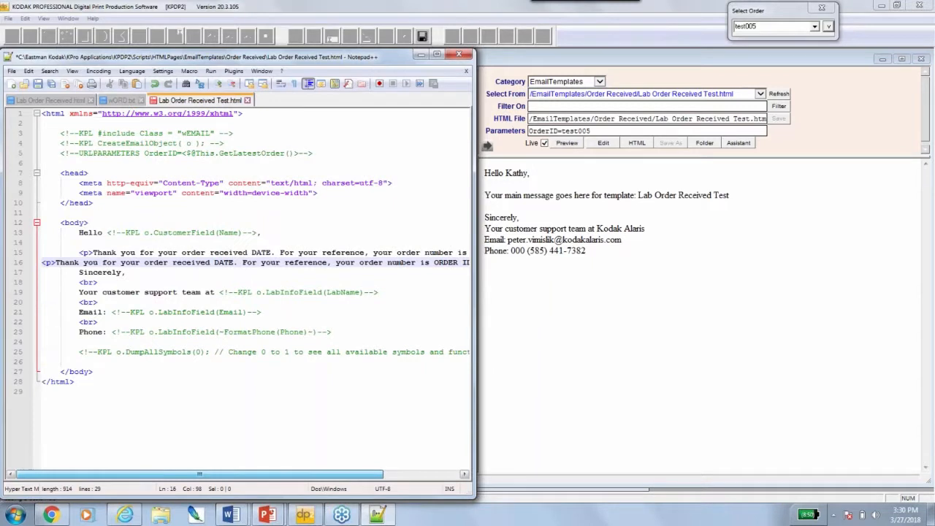
pyautogui.click(42, 262)
pyautogui.press('Tab')
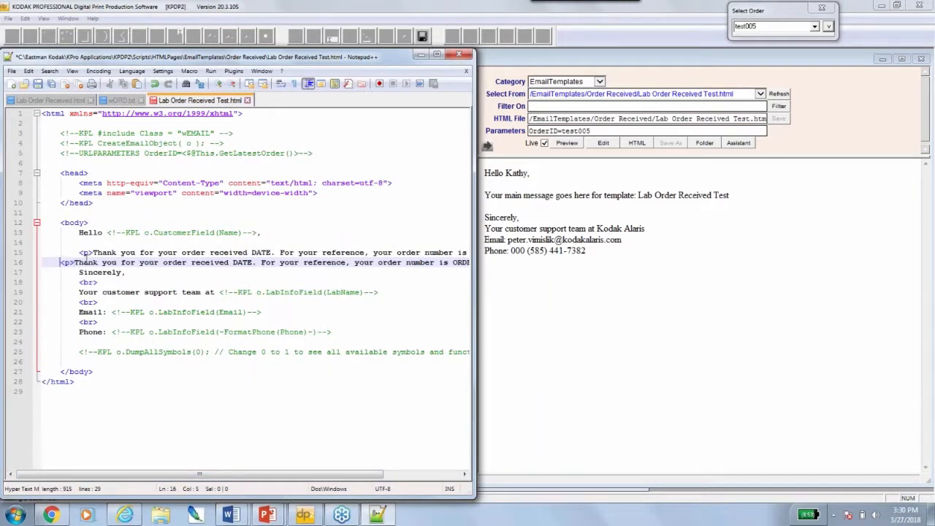
pyautogui.press('Tab')
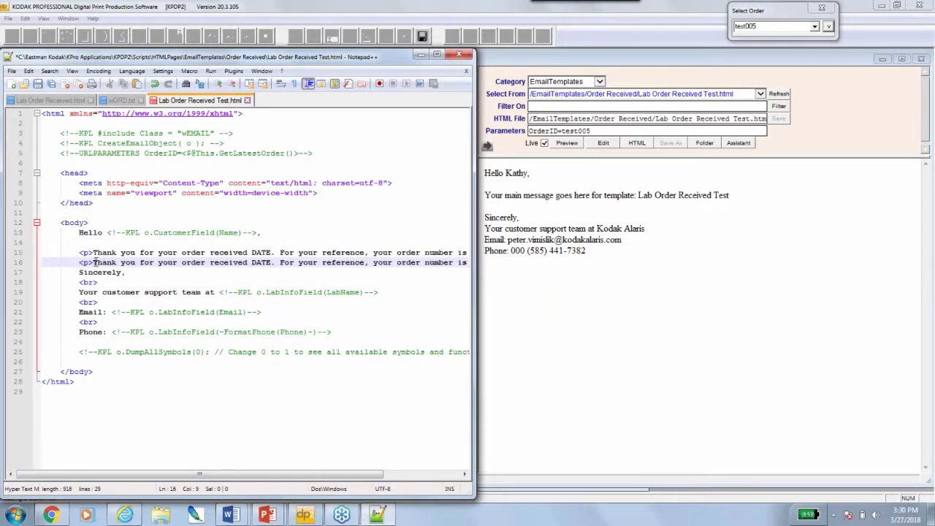
# Change line 16 to 'You will recieve an email when your order is shipped to:' without ORDER ID
pyautogui.moveTo(94, 262); pyautogui.dragTo(467, 270)
pyautogui.write('You will reciev')
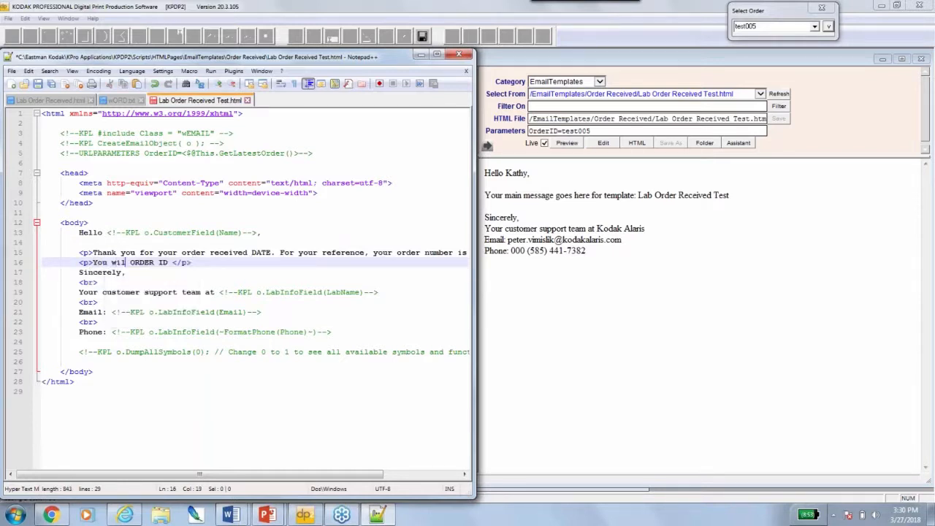
pyautogui.write('e an email whe')
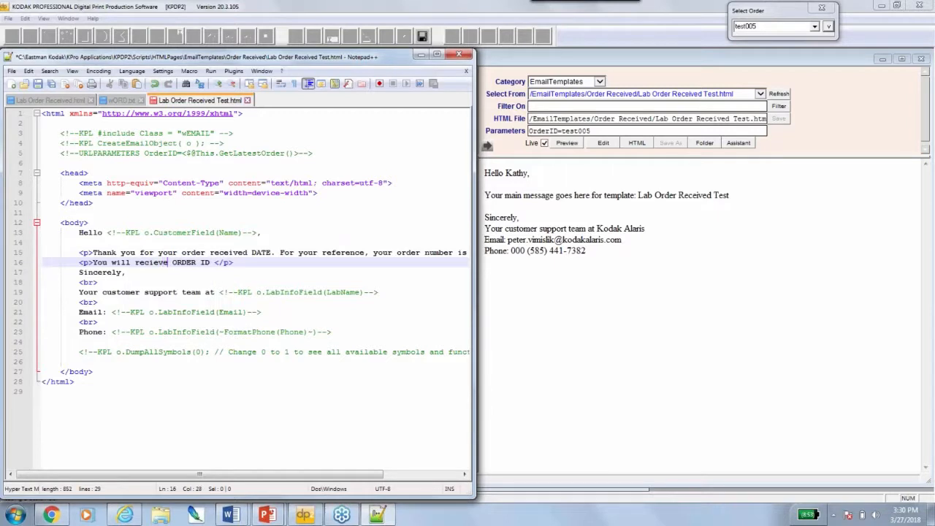
pyautogui.write('n your ')
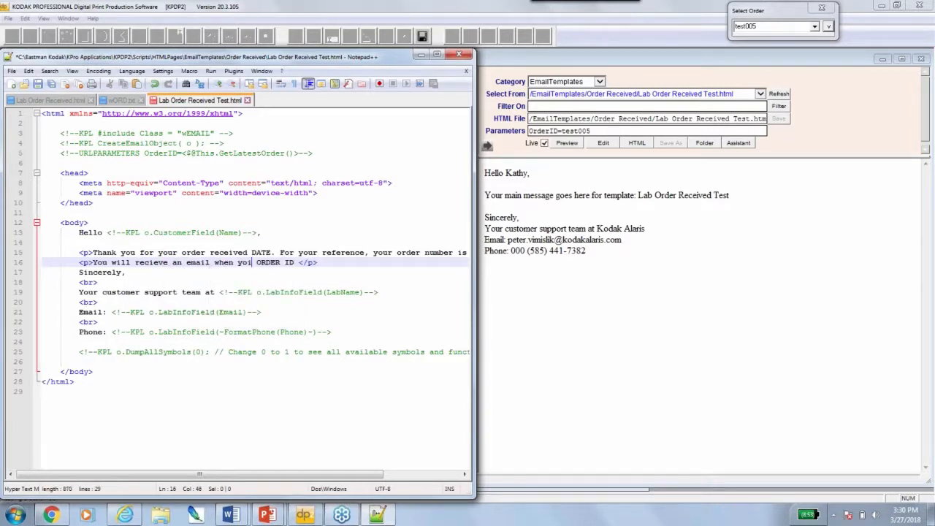
pyautogui.write('order is t')
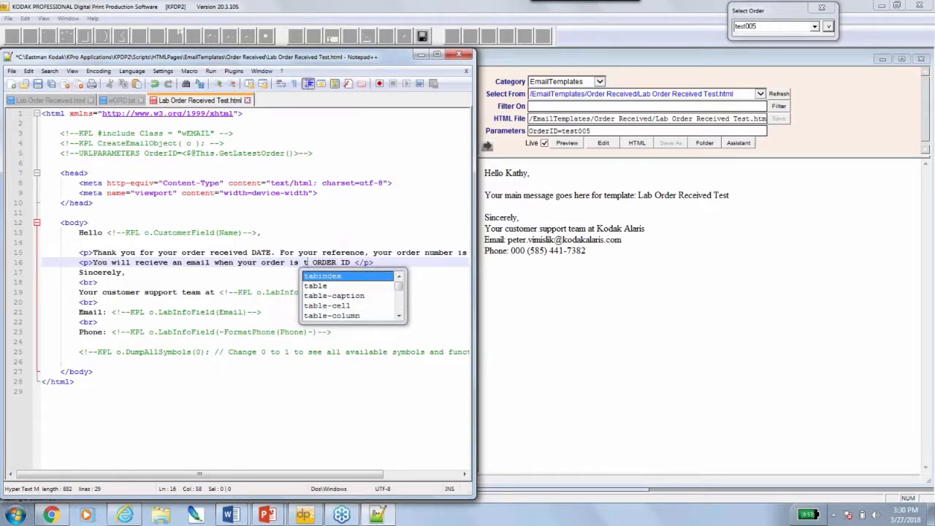
pyautogui.press('BackSpace')
pyautogui.write('shipped ')
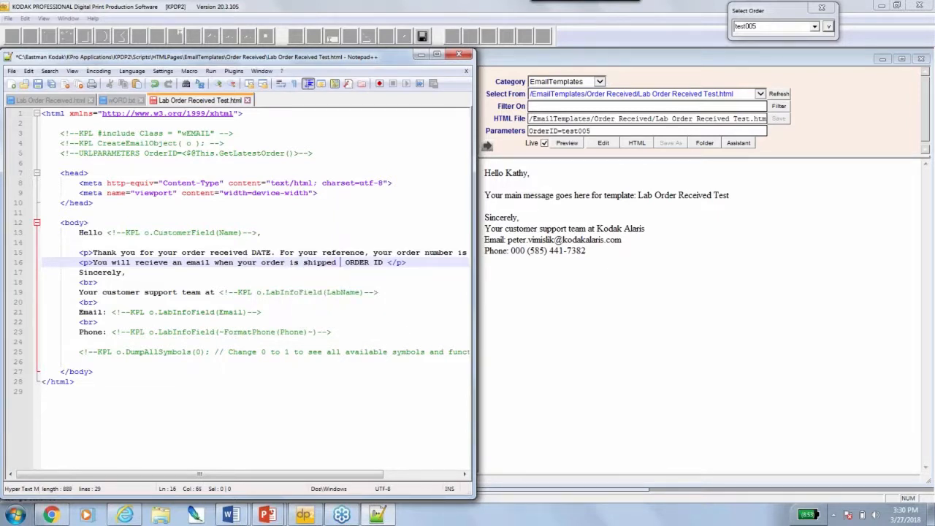
pyautogui.write('to')
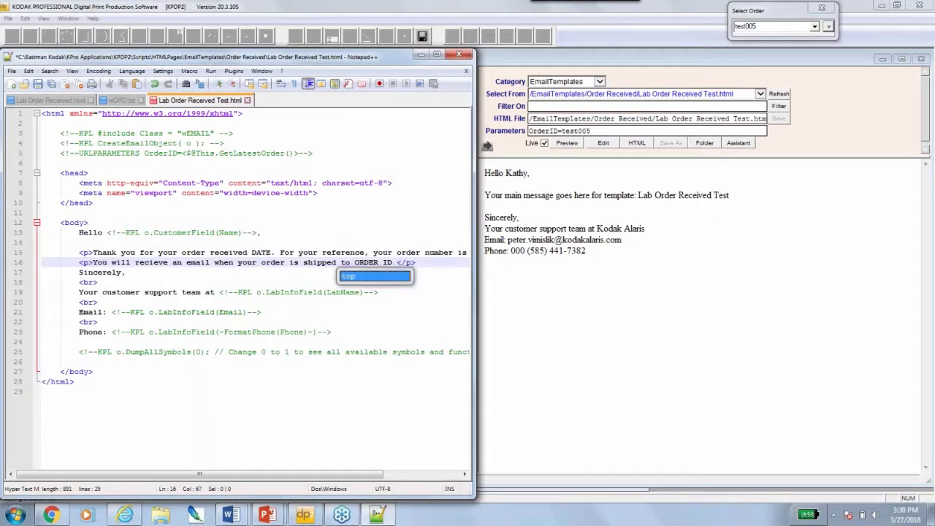
pyautogui.write(':')
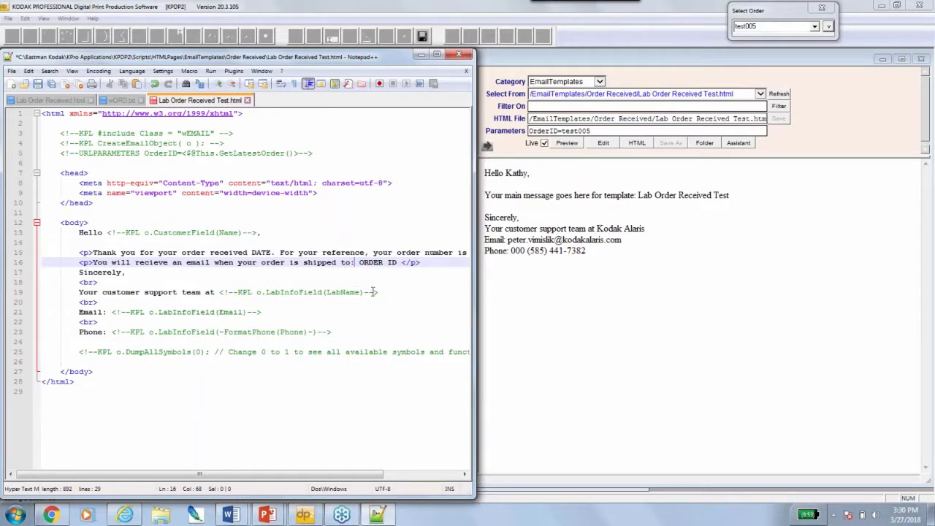
pyautogui.moveTo(358, 262); pyautogui.dragTo(399, 263)
pyautogui.press('Delete')
# Add a 'Name<br>' line before the closing </p> tag
pyautogui.press('Return')
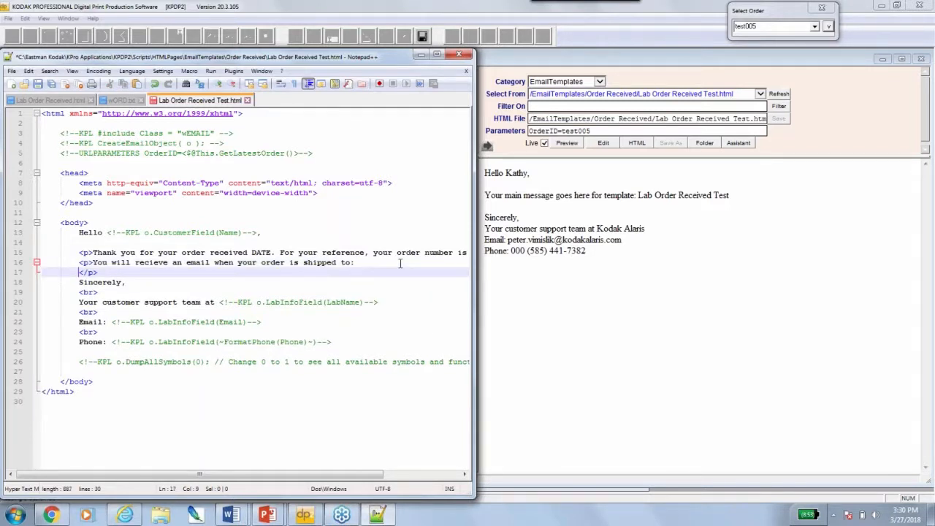
pyautogui.write('<br>')
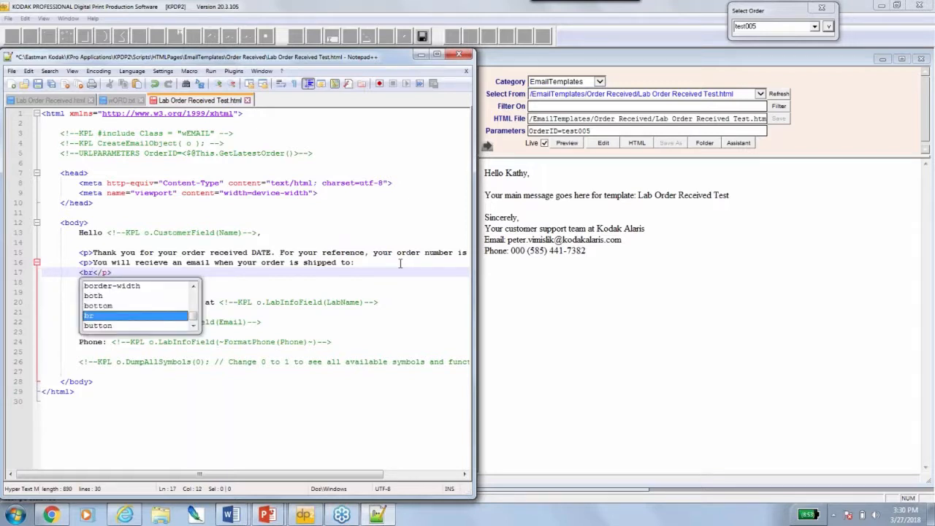
pyautogui.press('Return')
pyautogui.write('am')
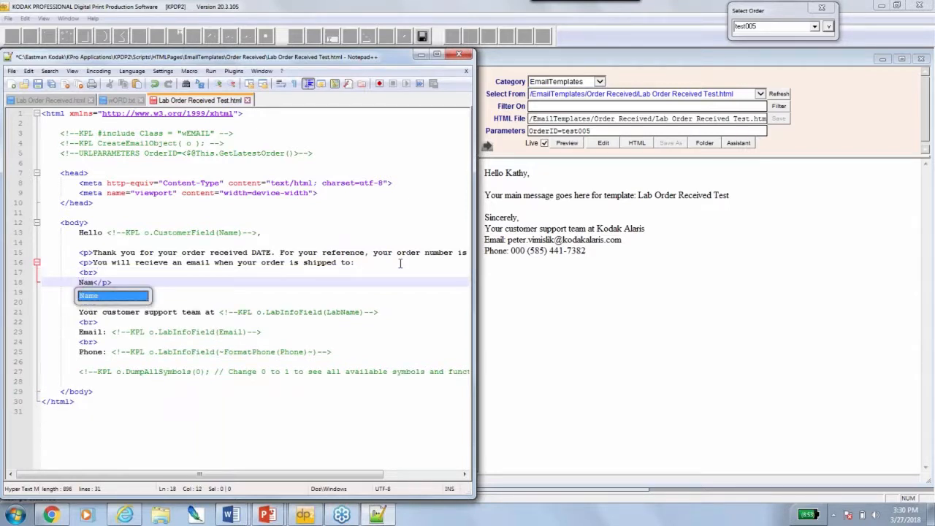
pyautogui.write('e')
pyautogui.press('Escape')
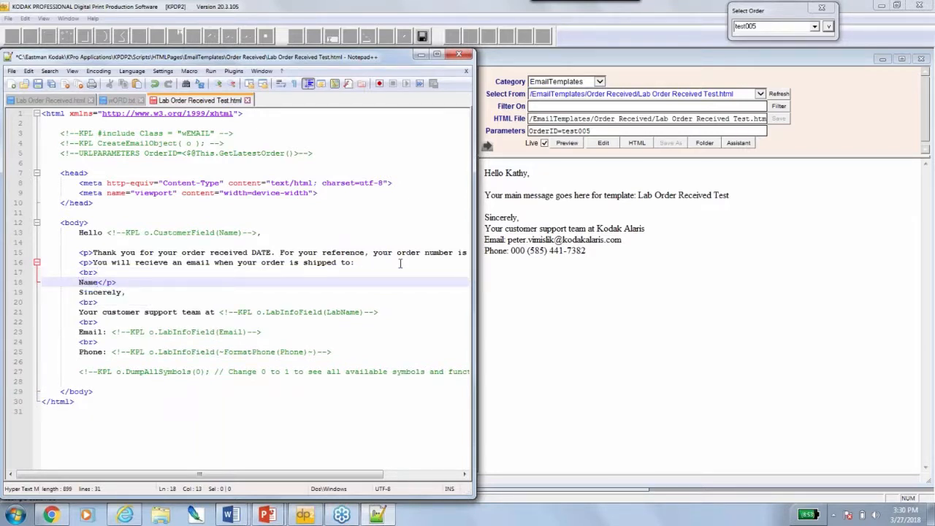
pyautogui.press('Return')
pyautogui.click(132, 282)
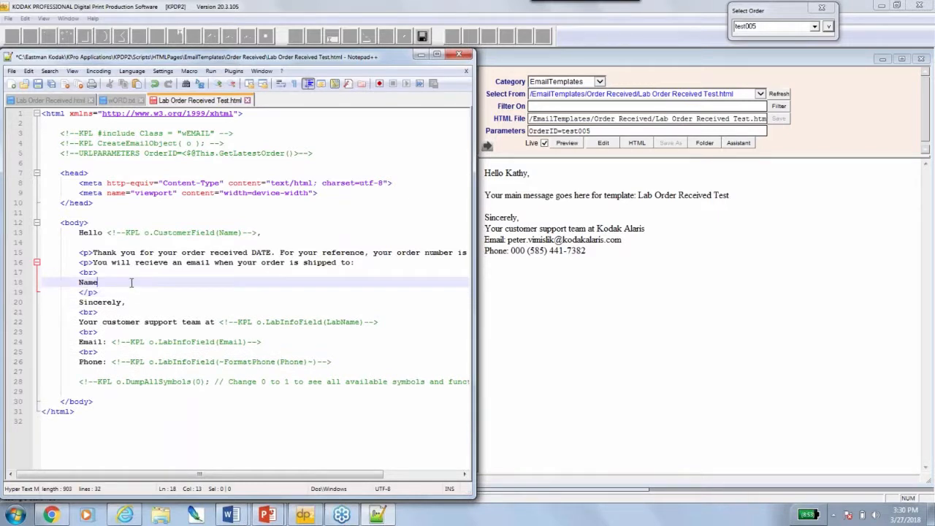
pyautogui.write('<br>')
# Add 'Adress<br>' and 'City, State, zip' lines, then save the template
pyautogui.press('Return')
pyautogui.write('Adrees')
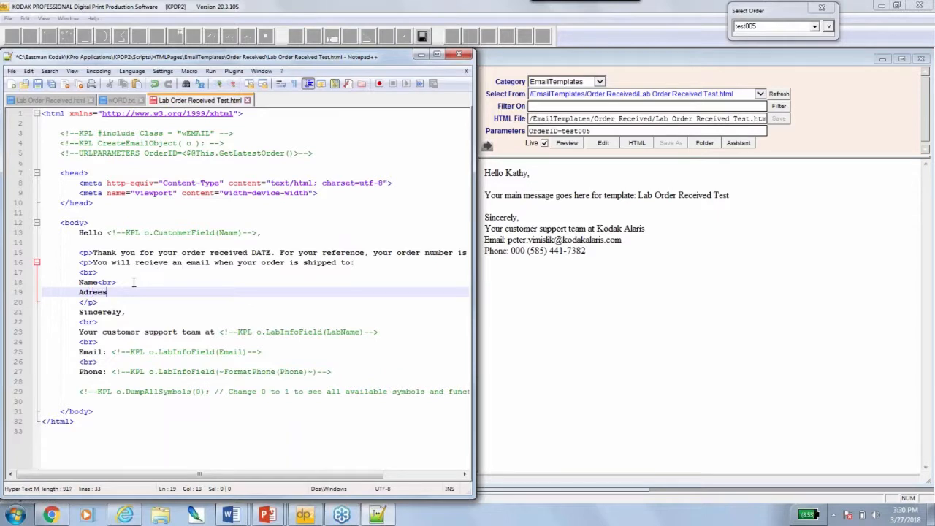
pyautogui.press('BackSpace')
pyautogui.press('BackSpace')
pyautogui.write('ss<br')
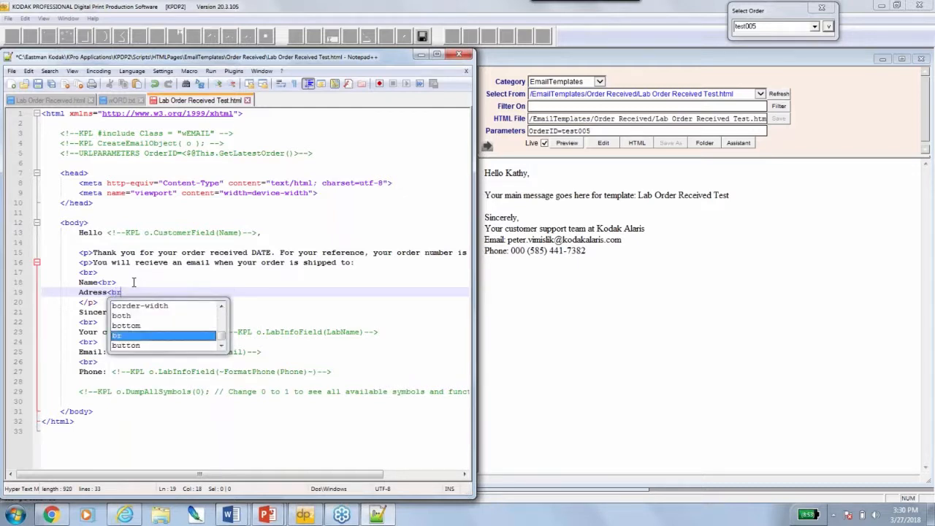
pyautogui.write('>')
pyautogui.press('Return')
pyautogui.write('Ci')
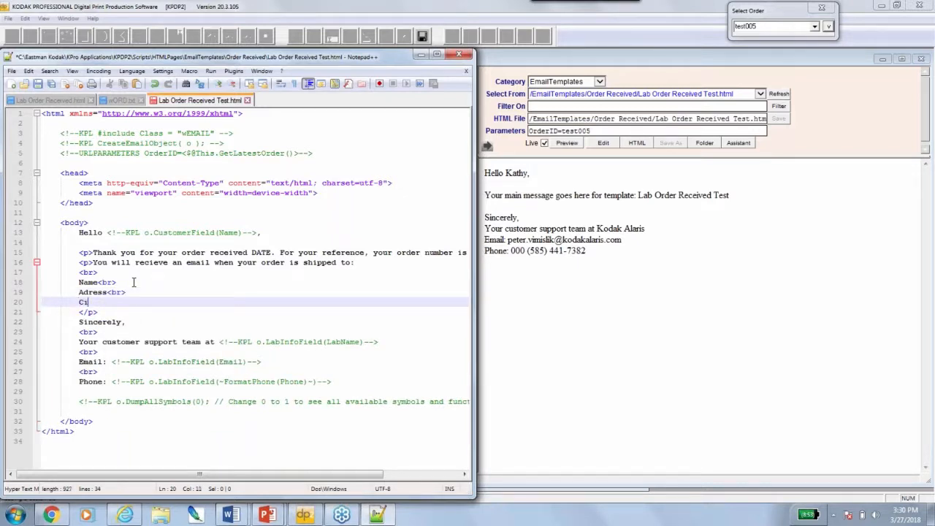
pyautogui.write('ty, State, zip')
pyautogui.click(38, 84)
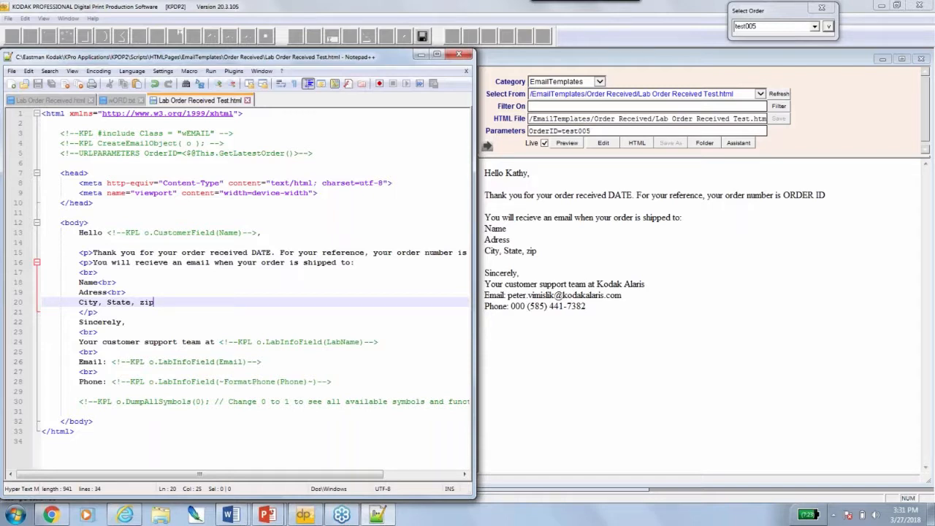
pyautogui.doubleClick(262, 252)
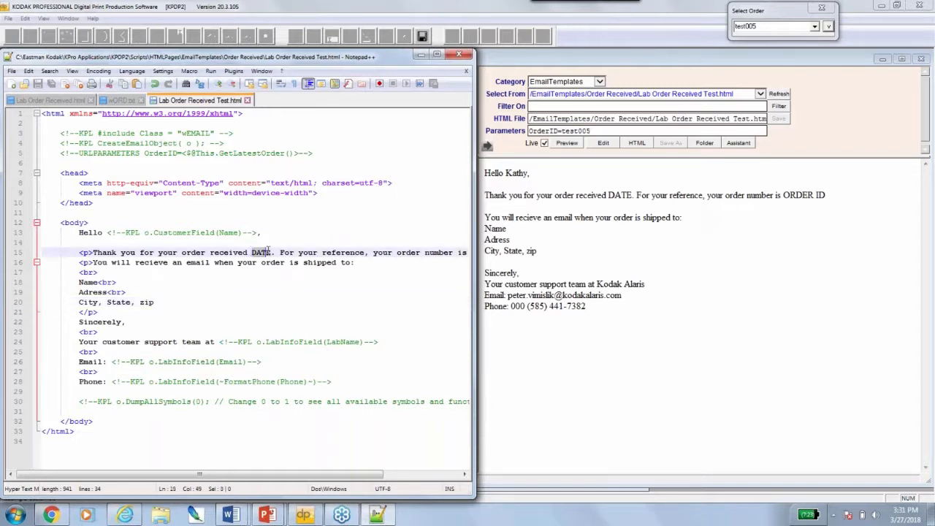
pyautogui.click(828, 27)
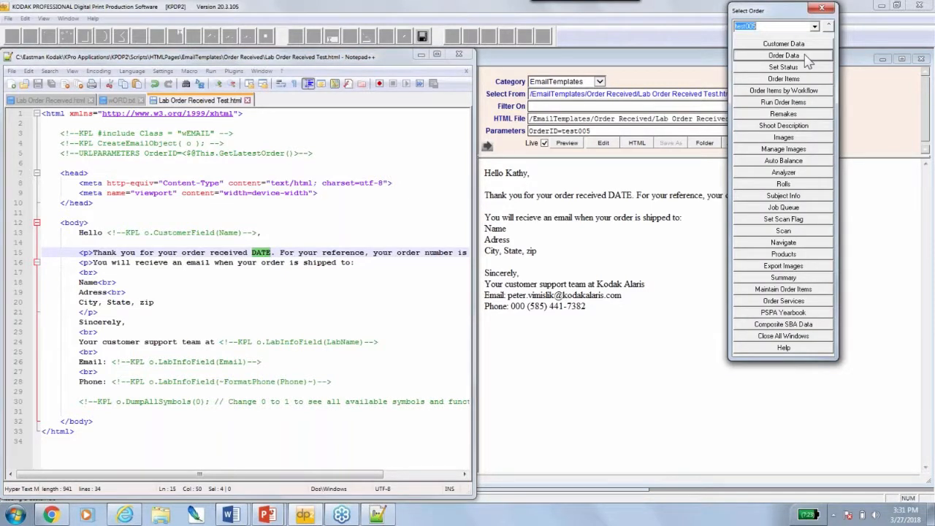
pyautogui.click(782, 55)
pyautogui.click(828, 27)
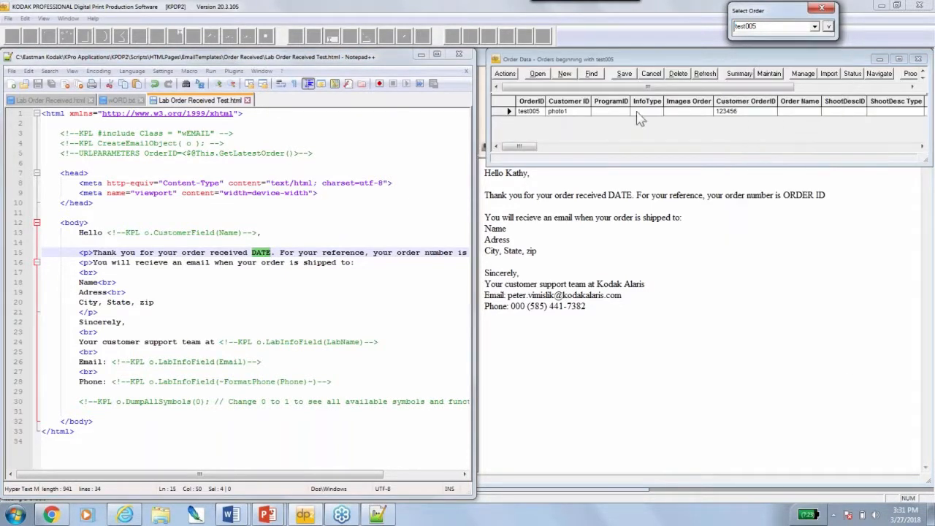
pyautogui.click(921, 147)
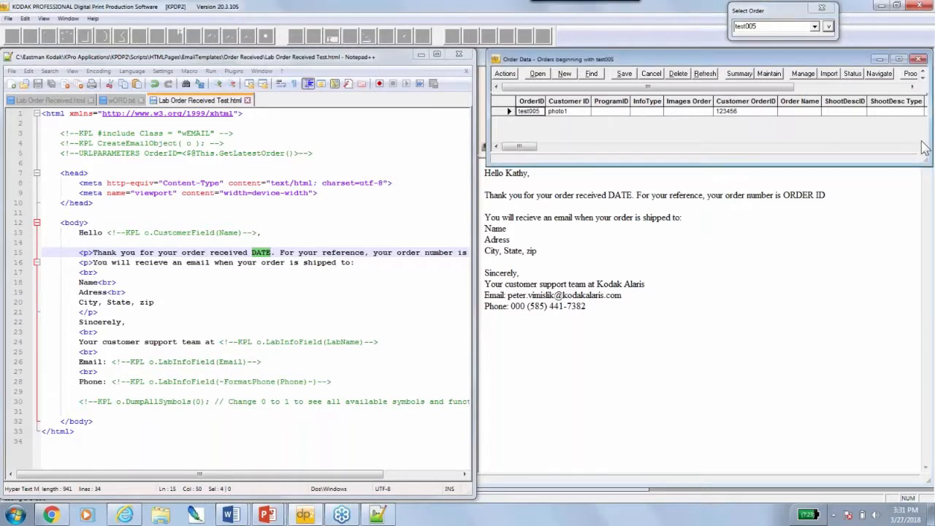
pyautogui.moveTo(921, 147); pyautogui.dragTo(922, 147)
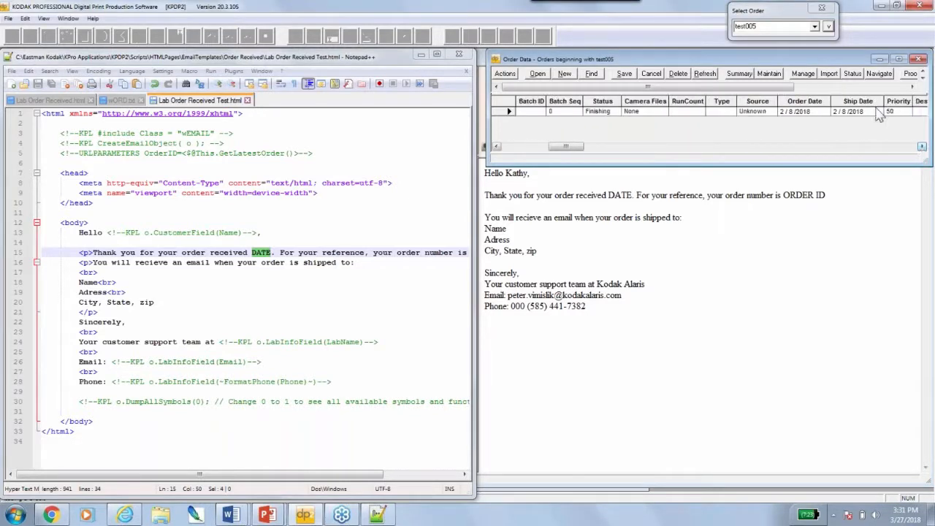
pyautogui.click(808, 111)
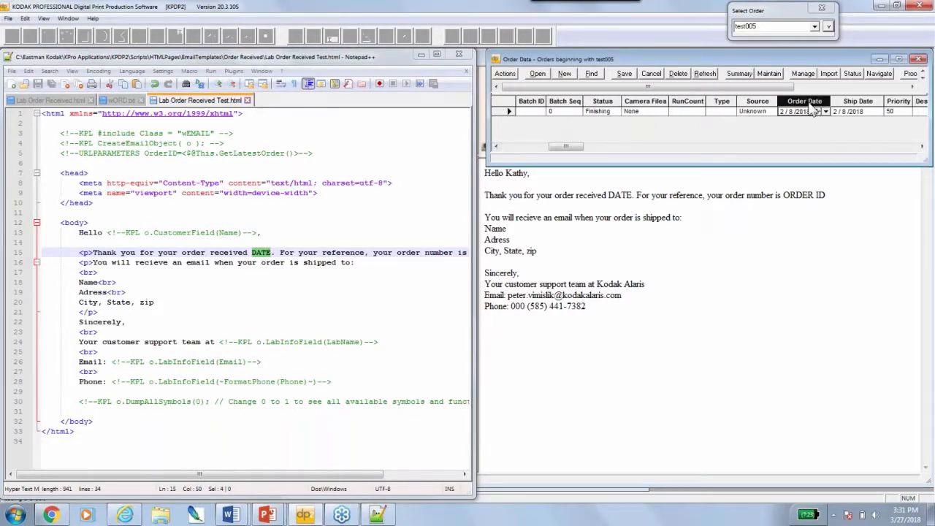
pyautogui.doubleClick(496, 59)
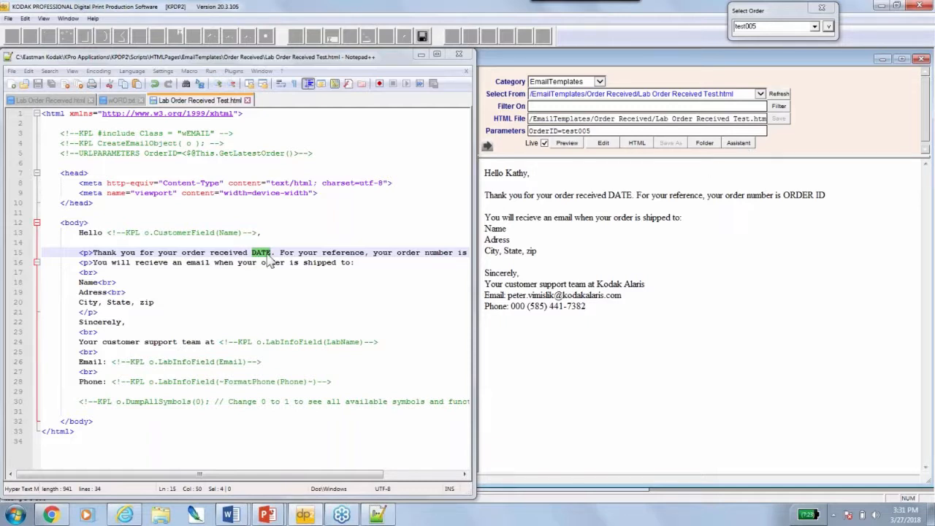
# Open DP2's HTML Assistant and move its window higher up
pyautogui.click(738, 143)
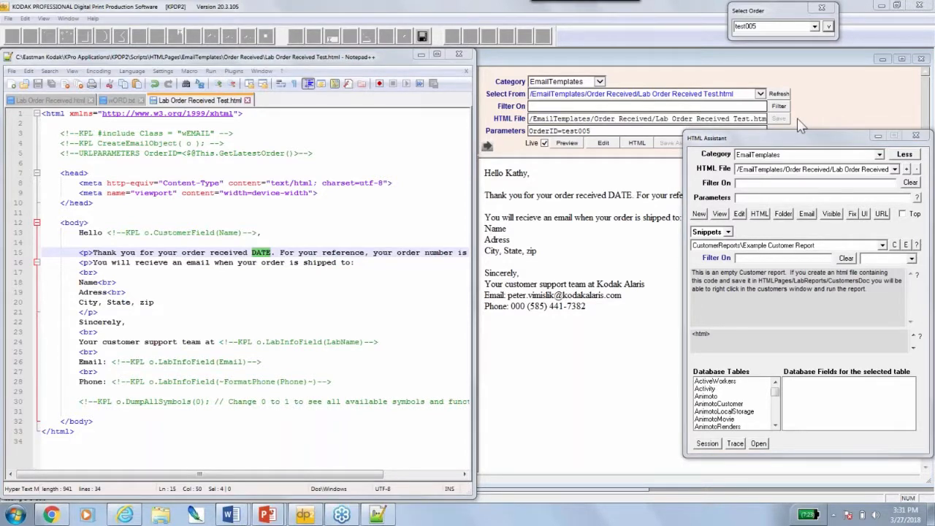
pyautogui.moveTo(803, 138); pyautogui.dragTo(794, 74)
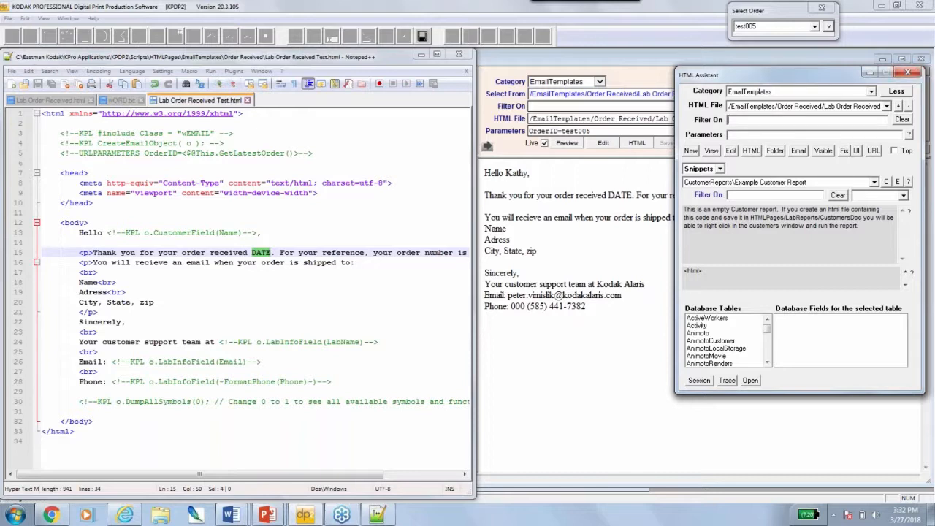
# Switch the HTML Assistant to Classes and choose the wEMAIL class
pyautogui.click(718, 168)
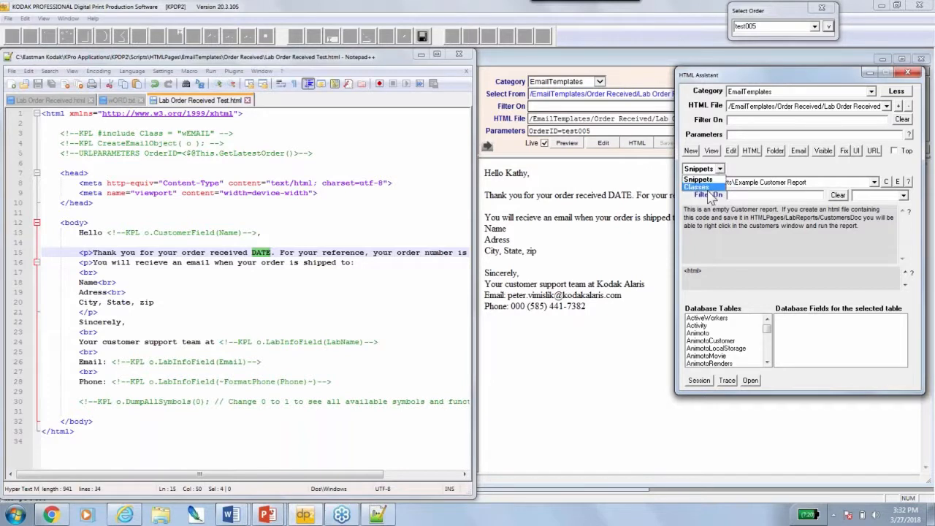
pyautogui.click(708, 189)
pyautogui.click(782, 169)
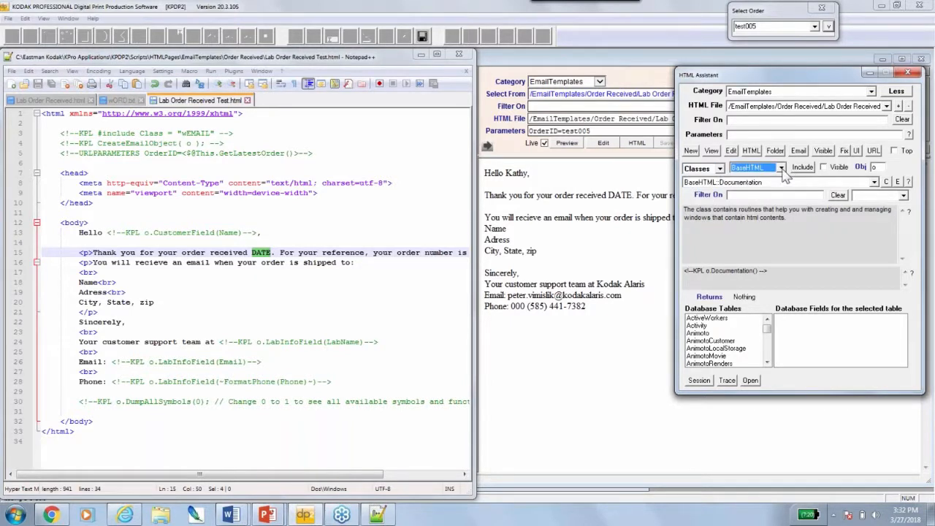
pyautogui.click(781, 169)
pyautogui.press('Down')
pyautogui.press('Down')
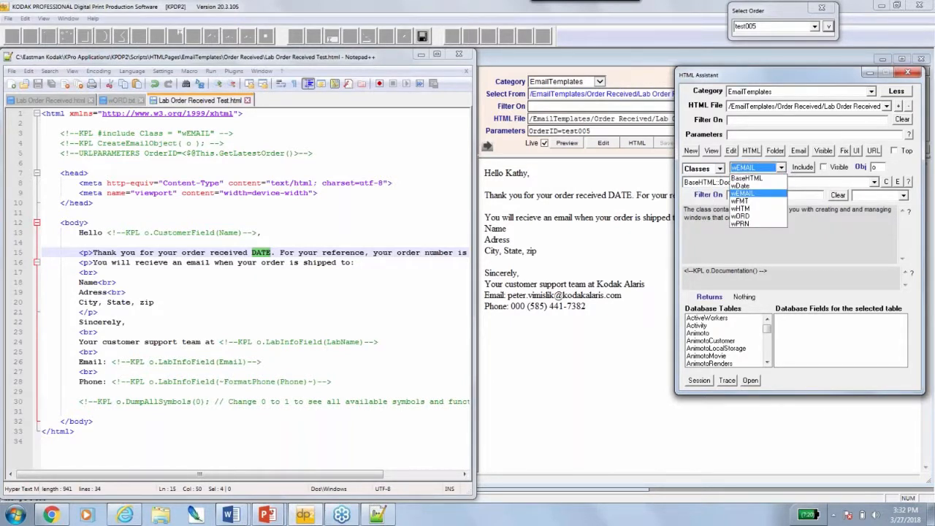
pyautogui.press('Return')
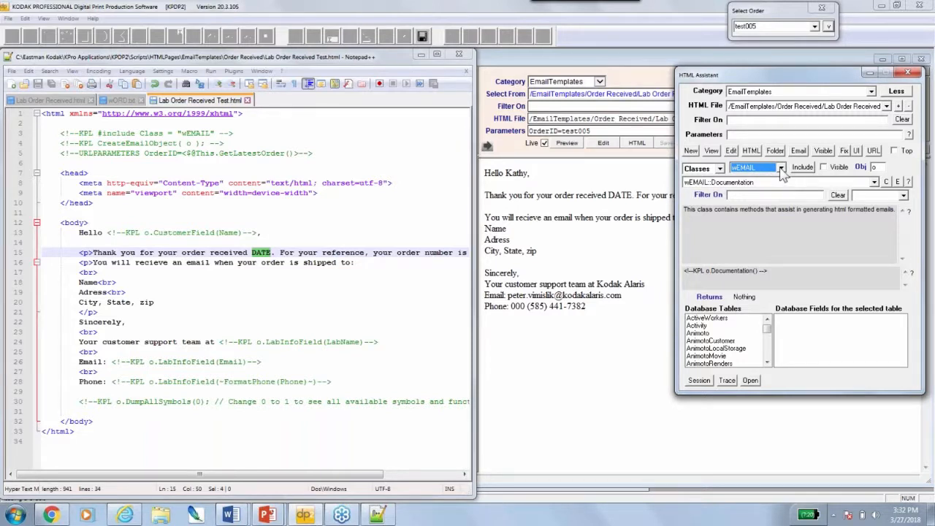
pyautogui.scroll(2, 782, 169)
pyautogui.click(781, 169)
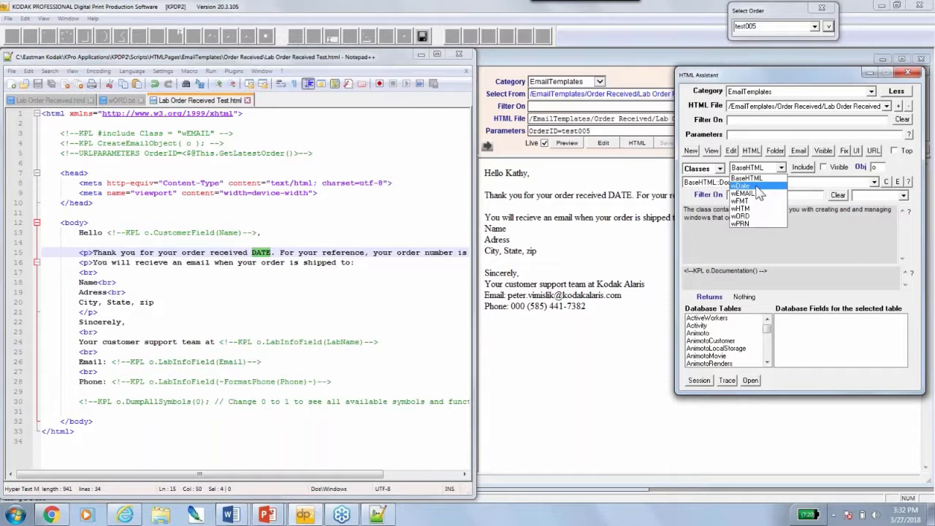
pyautogui.click(780, 168)
pyautogui.click(781, 168)
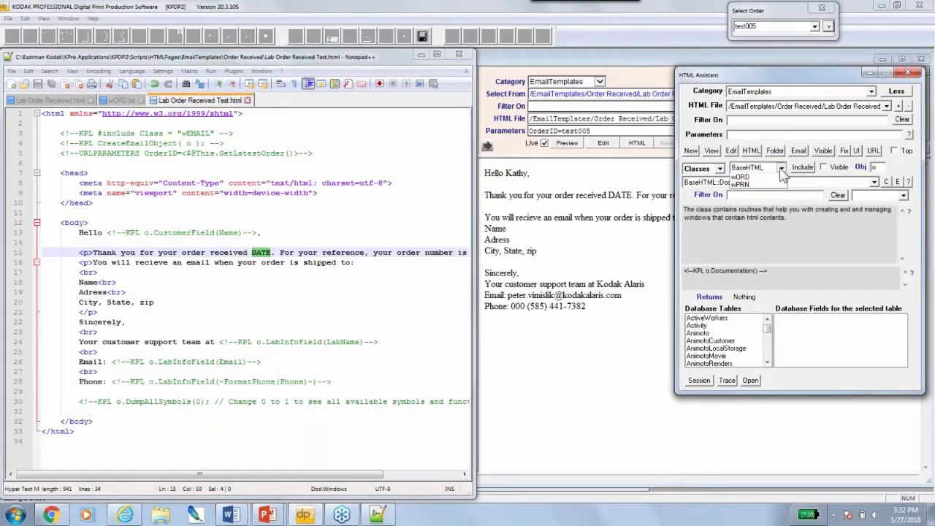
pyautogui.click(751, 188)
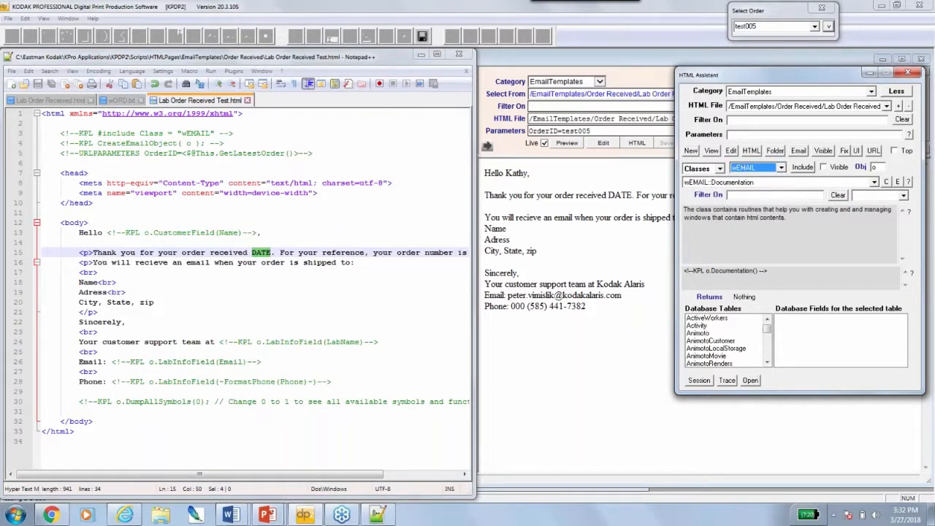
# Browse the wEMAIL method list, then place the caret in the Filter On field
pyautogui.click(874, 181)
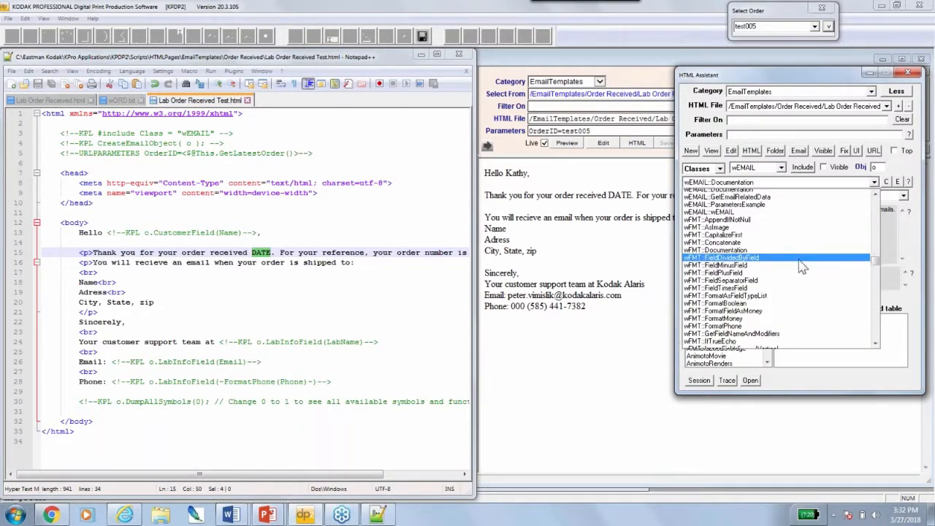
pyautogui.scroll(-10, 804, 266)
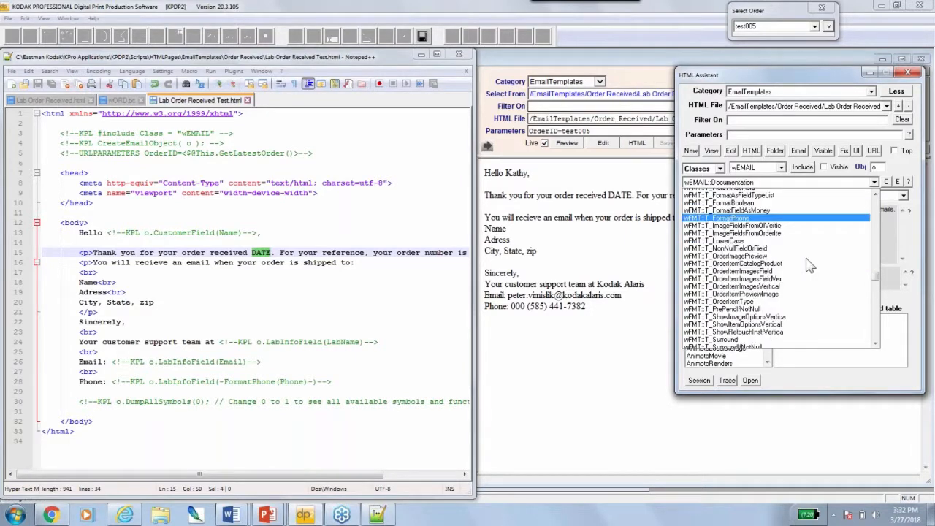
pyautogui.scroll(-2, 809, 266)
pyautogui.click(875, 182)
pyautogui.click(739, 196)
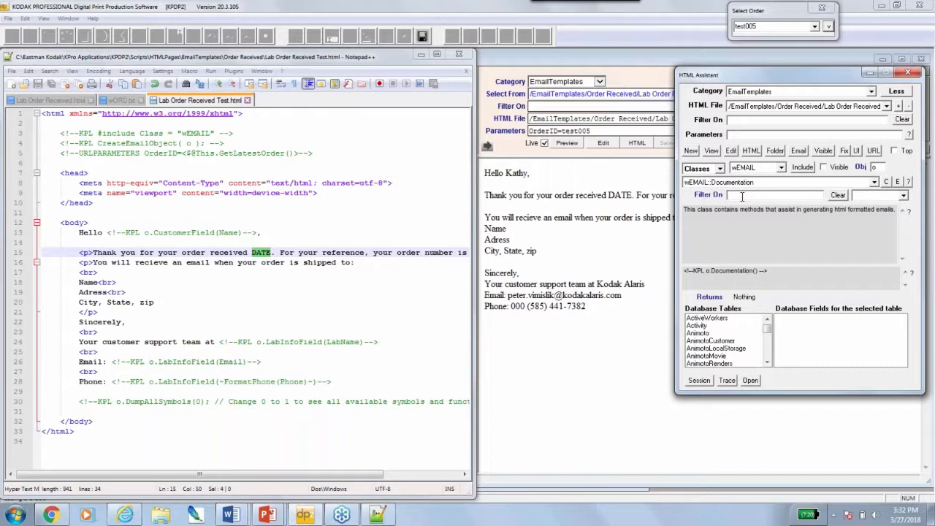
# Filter the methods by 'orderfield' and select the CustomerField(Name macro on line 13 for reference
pyautogui.write('orderfield')
pyautogui.moveTo(126, 233); pyautogui.dragTo(242, 234)
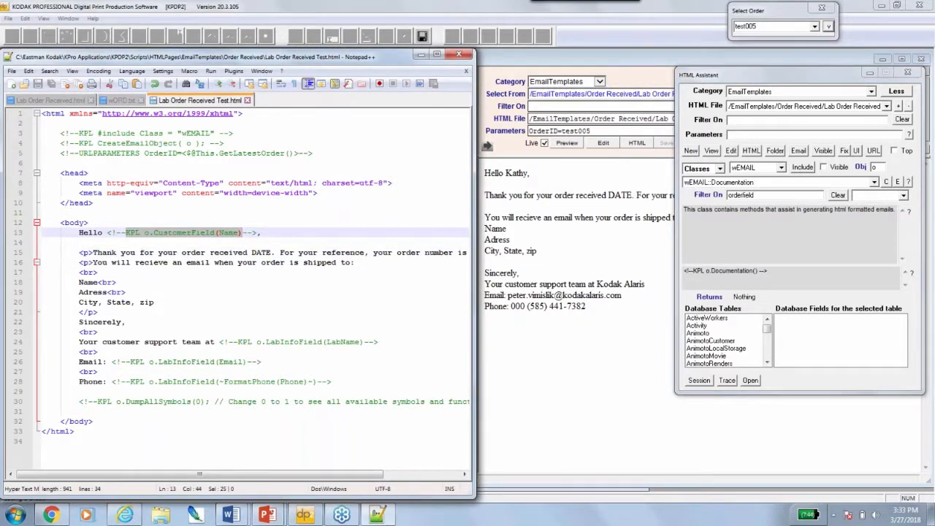
pyautogui.click(157, 233)
pyautogui.moveTo(154, 232); pyautogui.dragTo(240, 233)
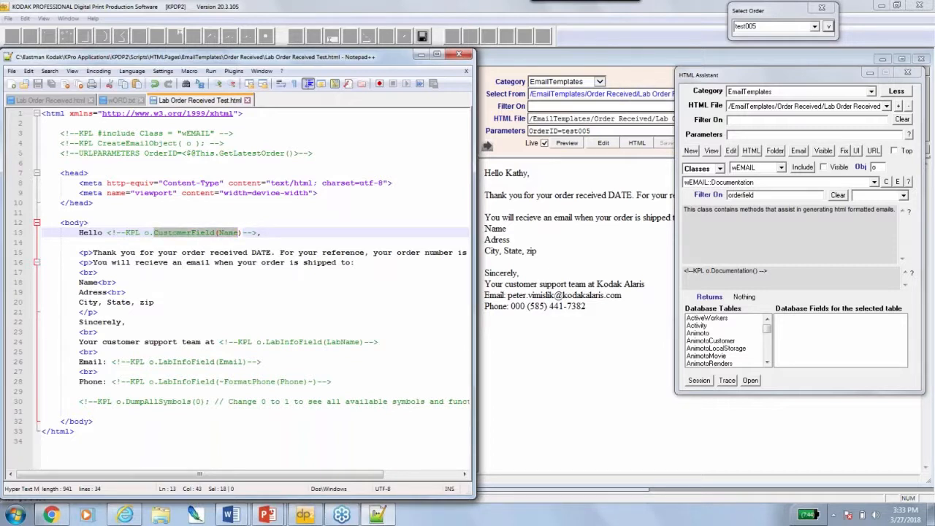
# Choose wORD::OrderField from the filtered method list and copy its o.OrderField(FieldName) macro
pyautogui.click(780, 198)
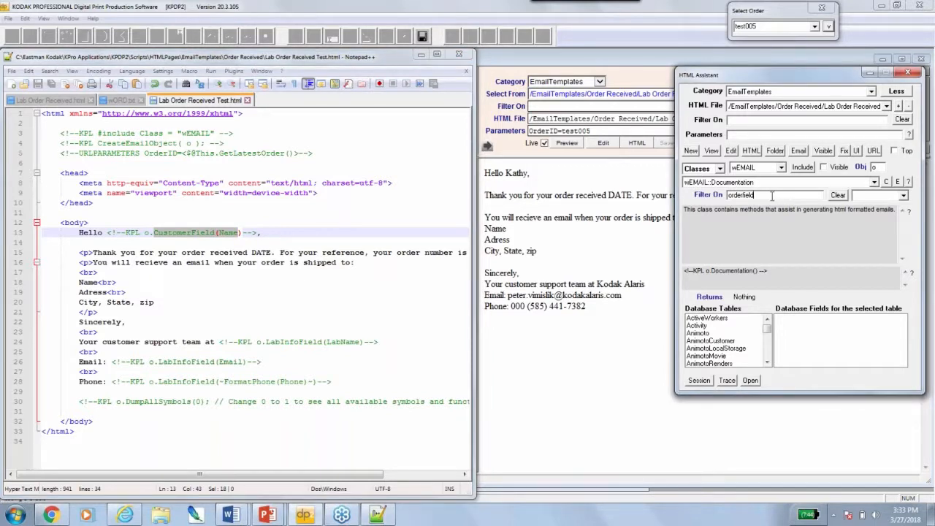
pyautogui.click(875, 183)
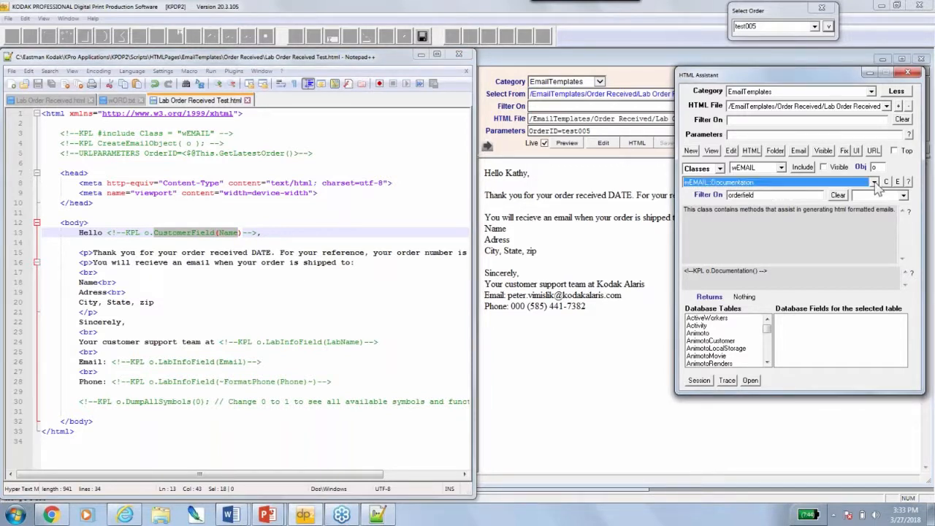
pyautogui.scroll(-2, 875, 182)
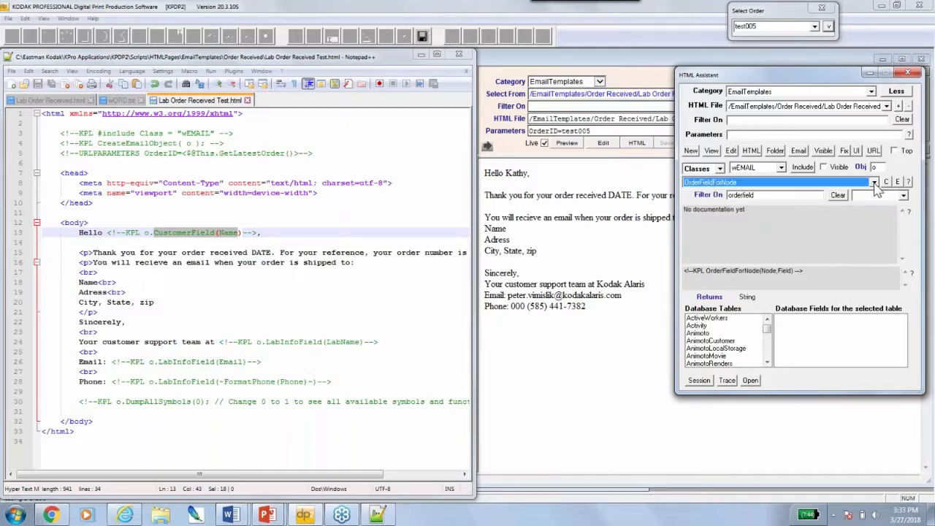
pyautogui.click(874, 183)
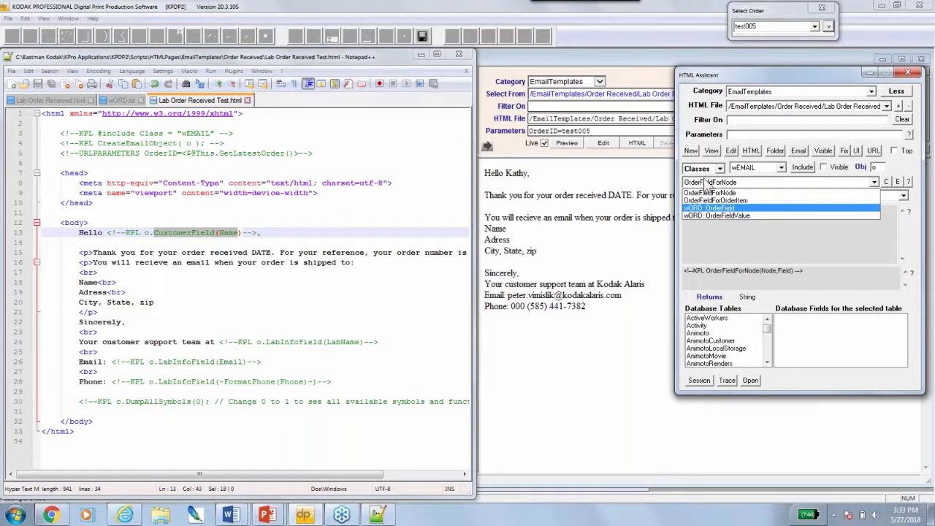
pyautogui.click(719, 209)
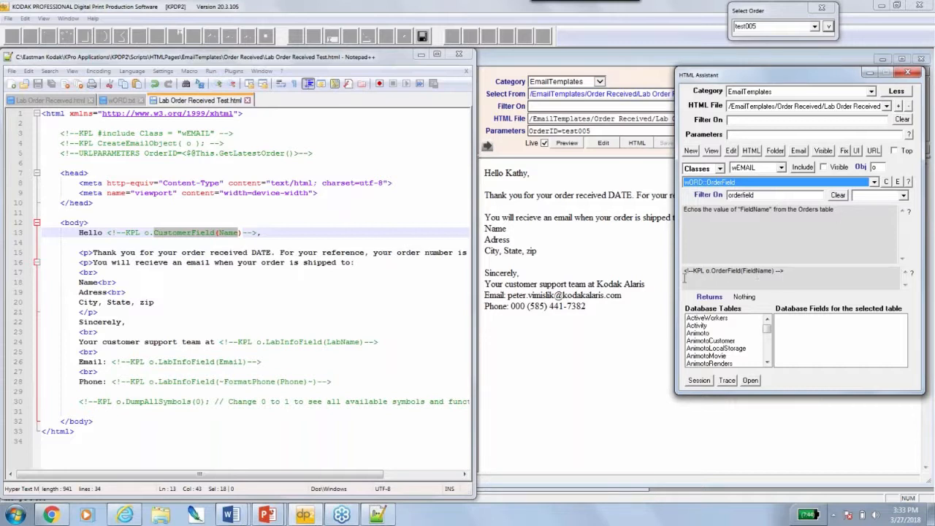
pyautogui.click(912, 275)
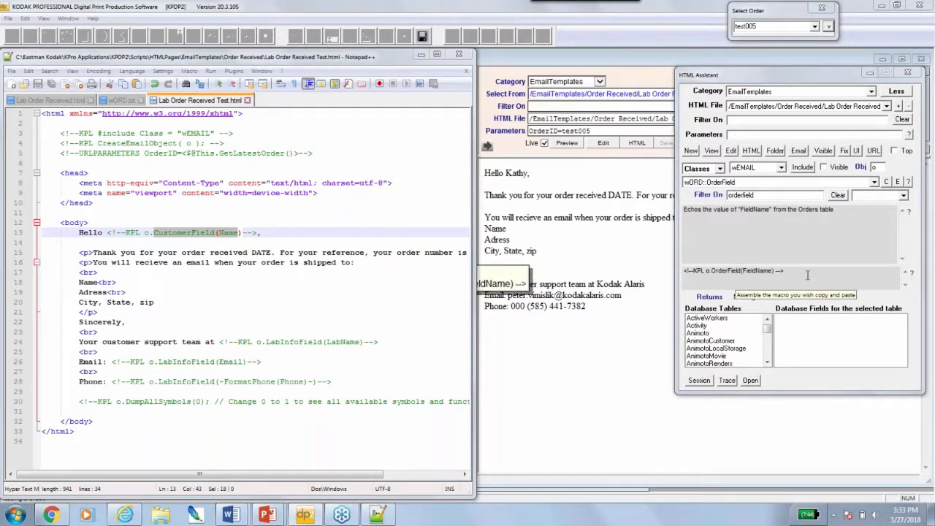
# Replace DATE on line 15 with the OrderField macro, setting its field to date
pyautogui.moveTo(252, 252); pyautogui.dragTo(274, 252)
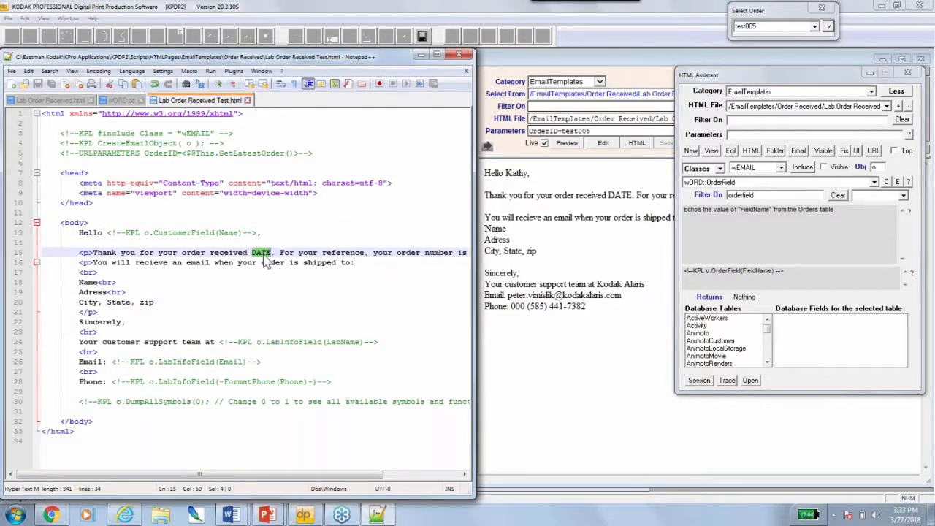
pyautogui.write('<!--KPL o.OrderField(FieldName) -->')
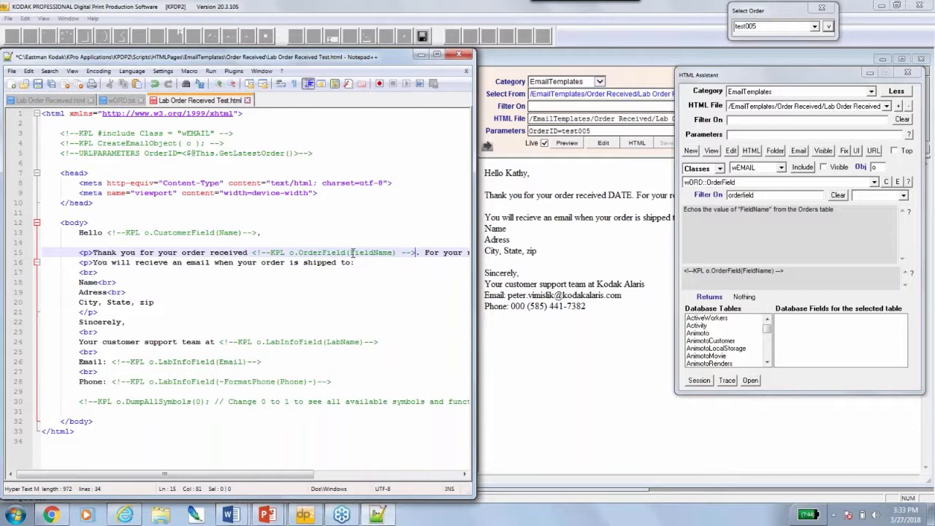
pyautogui.moveTo(351, 252); pyautogui.dragTo(394, 252)
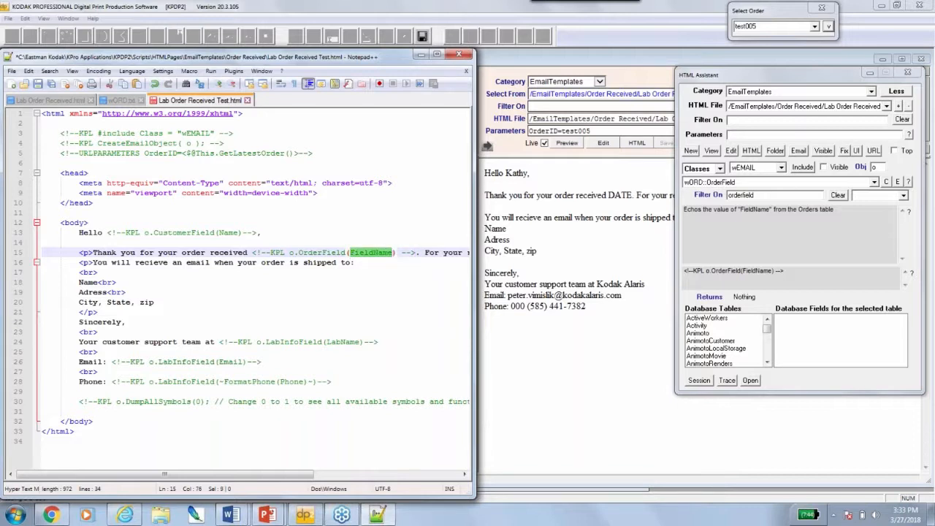
pyautogui.write('date')
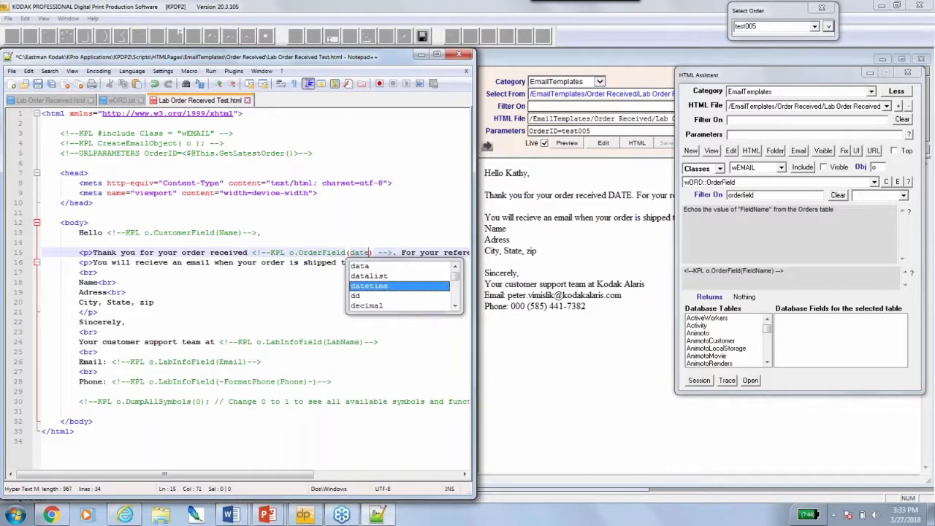
pyautogui.click(98, 272)
# Insert 'on' before the OrderField(date) macro and save so the preview shows 'received on date'
pyautogui.click(314, 252)
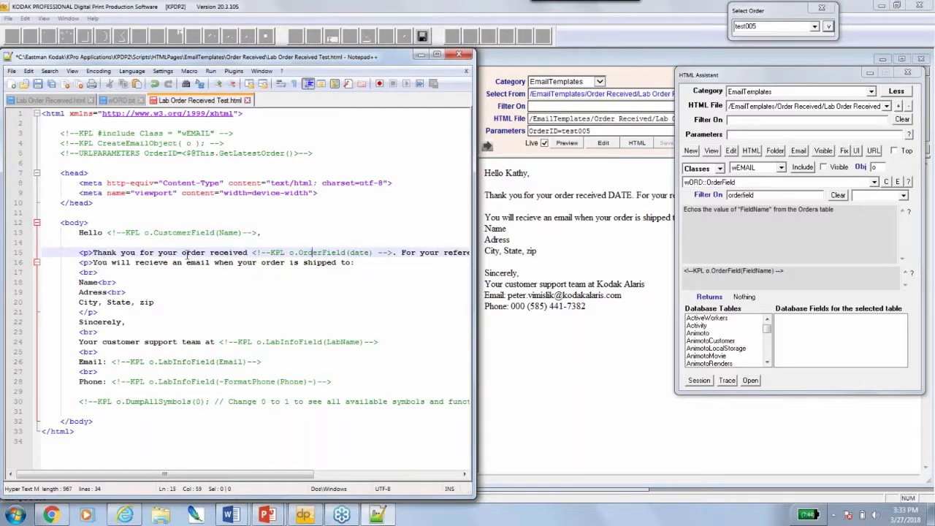
pyautogui.click(250, 252)
pyautogui.write('on')
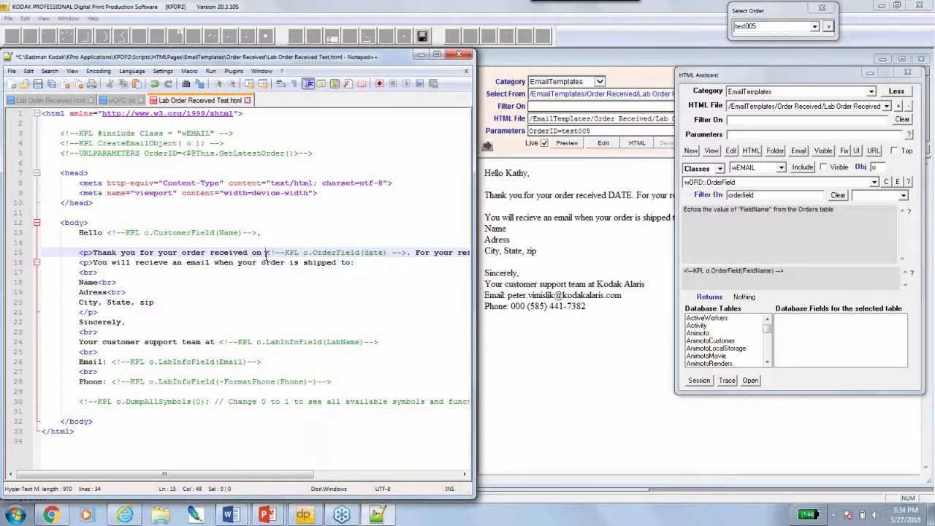
pyautogui.click(40, 84)
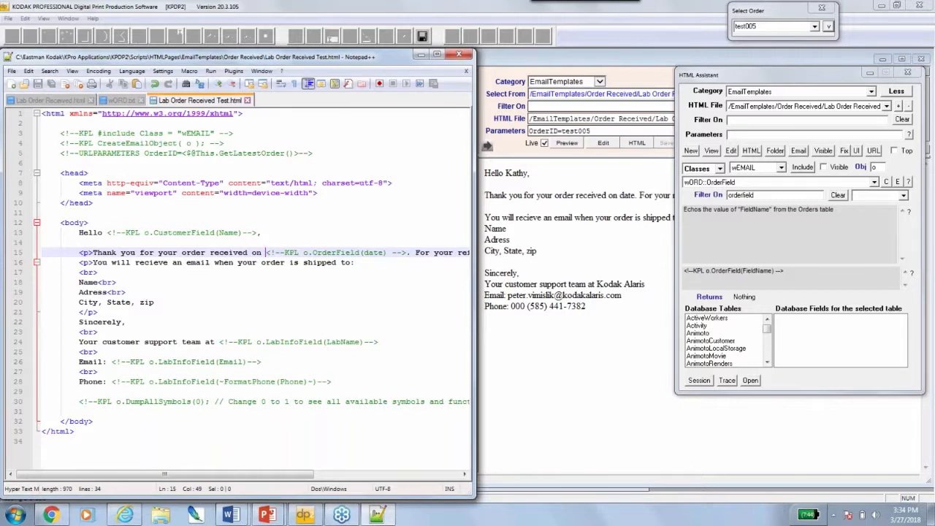
pyautogui.doubleClick(625, 196)
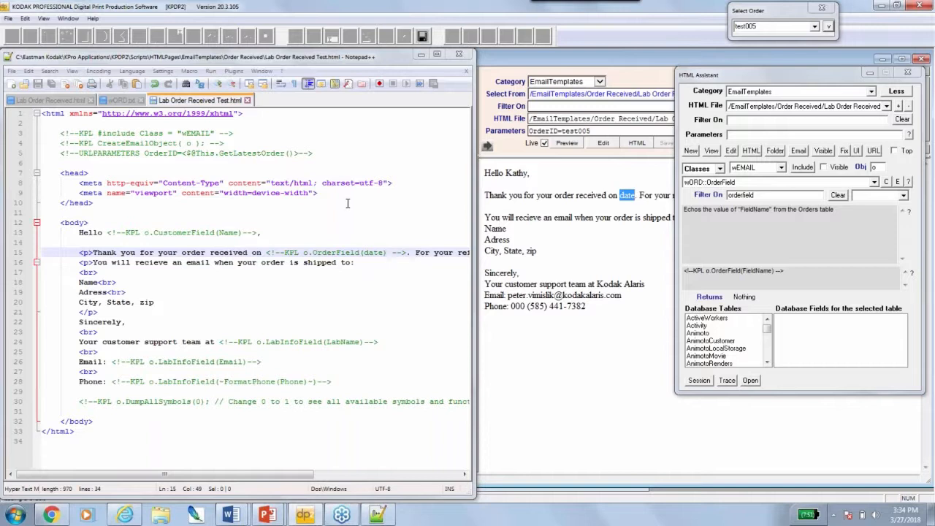
# In the HTML Assistant, pick the Orders table and copy its OrderDate field name
pyautogui.click(718, 334)
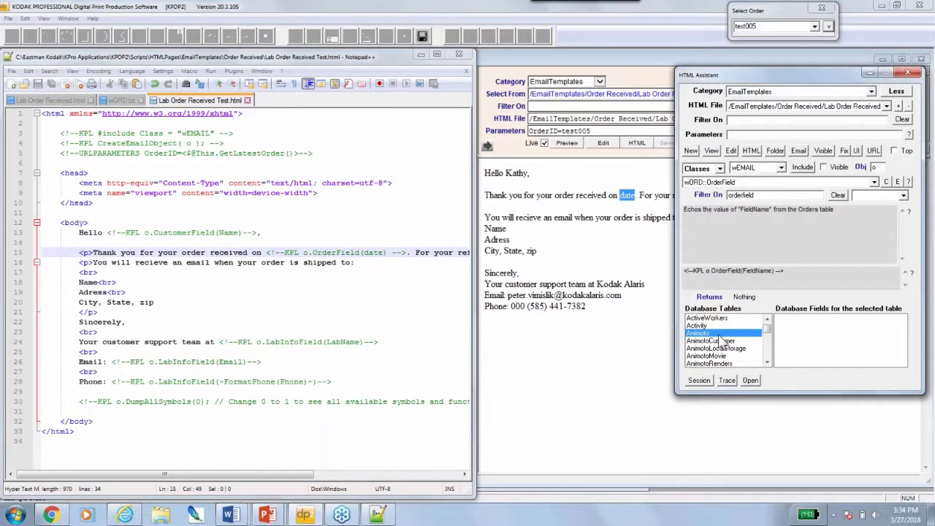
pyautogui.press('o')
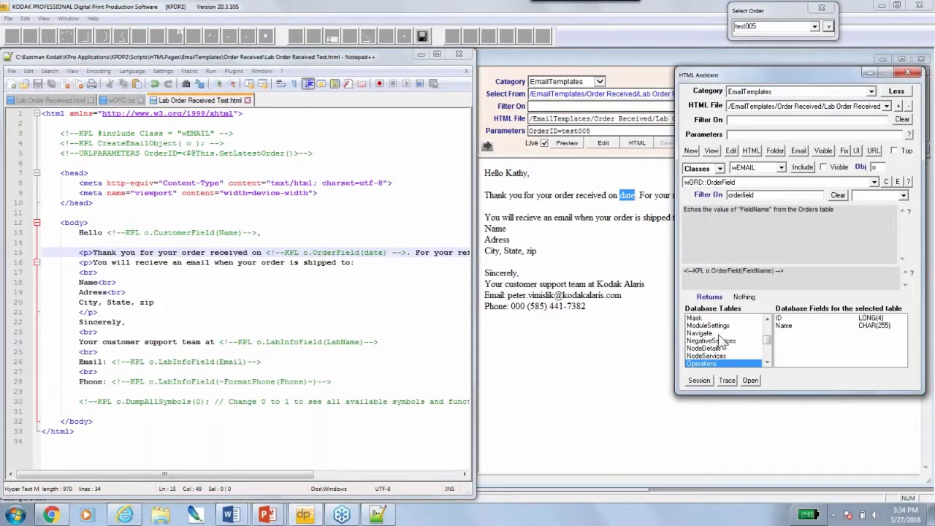
pyautogui.click(767, 362)
pyautogui.click(767, 362)
pyautogui.click(767, 362)
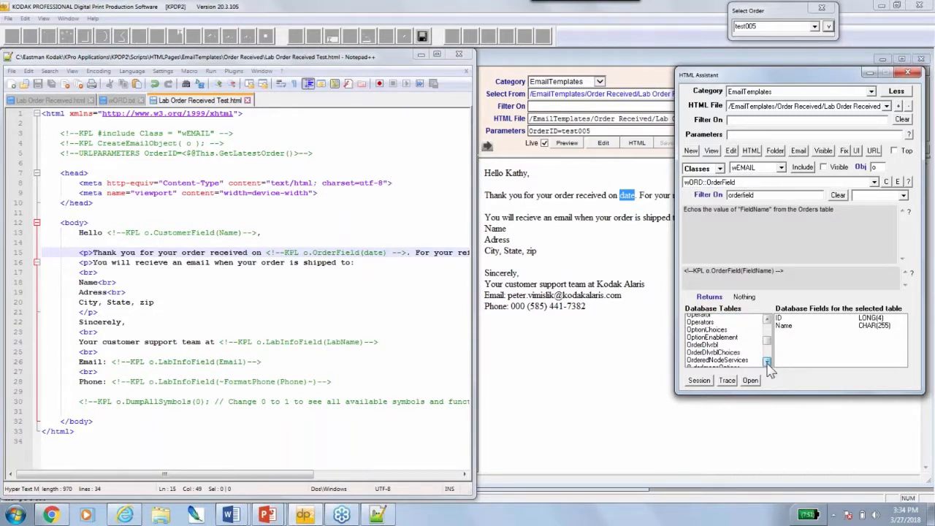
pyautogui.click(767, 363)
pyautogui.click(767, 362)
pyautogui.click(767, 363)
pyautogui.click(767, 362)
pyautogui.click(767, 363)
pyautogui.click(767, 363)
pyautogui.click(766, 362)
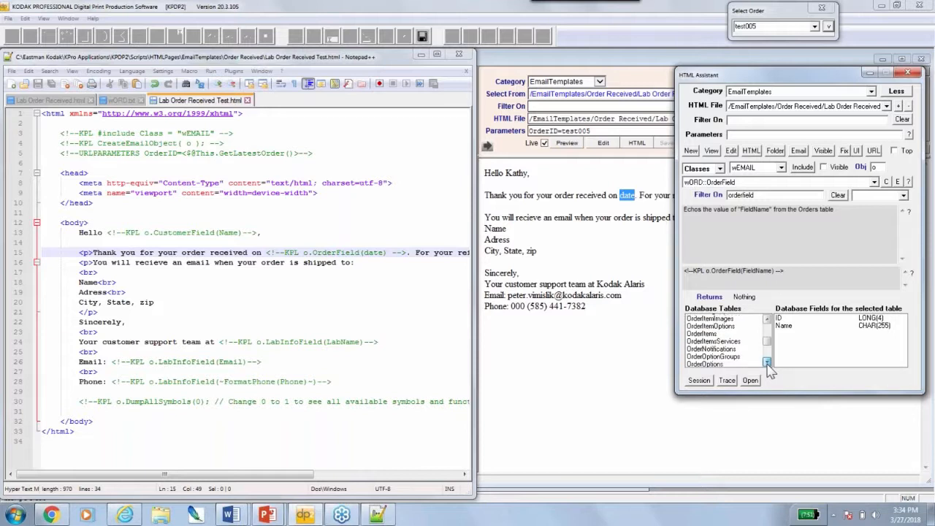
pyautogui.click(767, 362)
pyautogui.click(767, 362)
pyautogui.click(767, 363)
pyautogui.scroll(5, 727, 355)
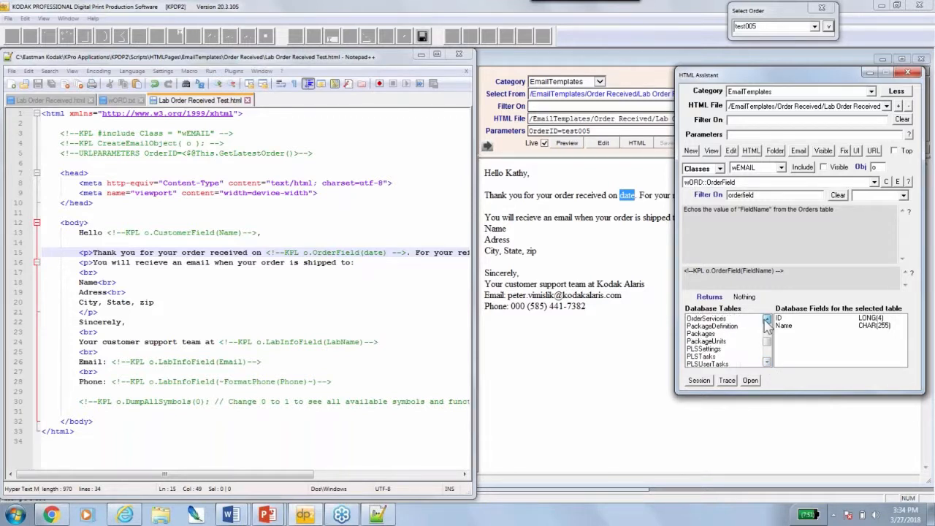
pyautogui.click(699, 341)
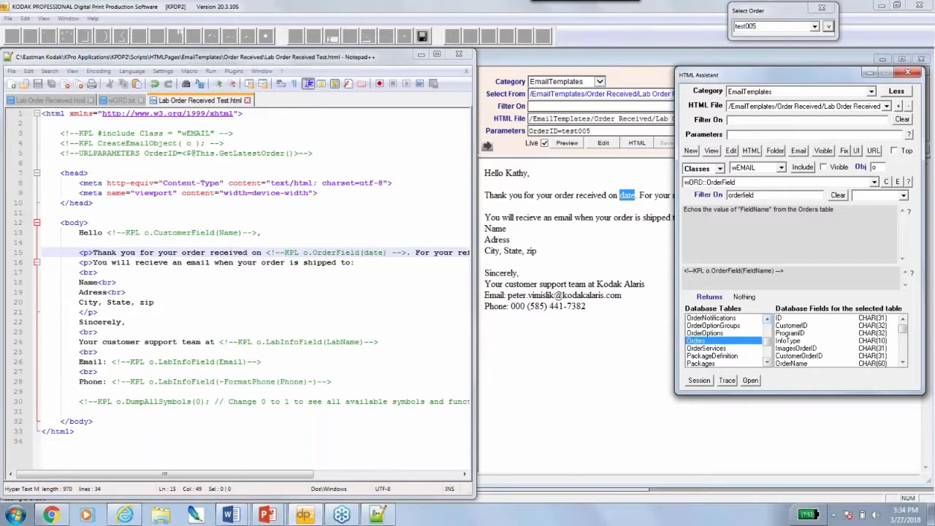
pyautogui.click(902, 362)
pyautogui.click(903, 362)
pyautogui.click(903, 363)
pyautogui.click(902, 362)
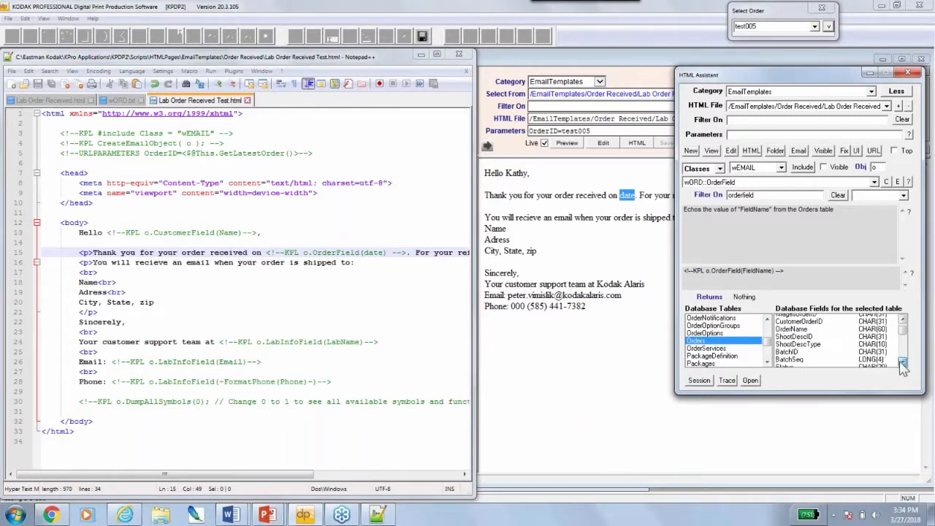
pyautogui.click(902, 362)
pyautogui.click(902, 362)
pyautogui.click(902, 362)
pyautogui.click(903, 362)
pyautogui.click(903, 362)
pyautogui.click(903, 362)
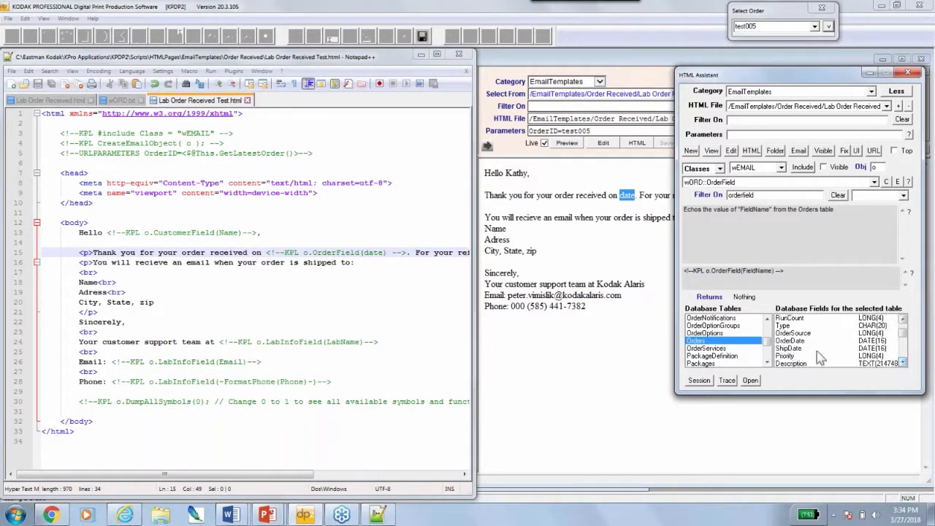
pyautogui.click(797, 342)
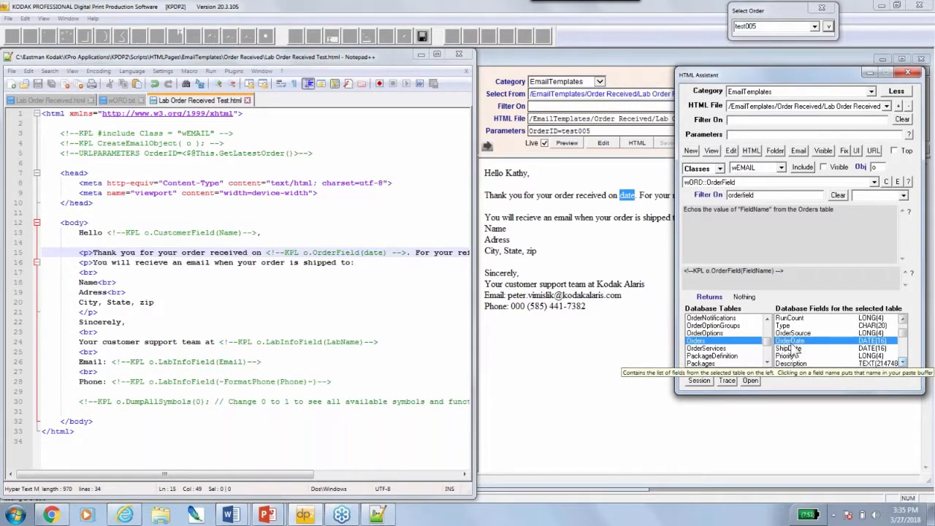
# Replace 'date' in OrderField on line 15 with OrderDate and save, so the preview shows 2/8/2018
pyautogui.click(367, 252)
pyautogui.moveTo(363, 252); pyautogui.dragTo(382, 252)
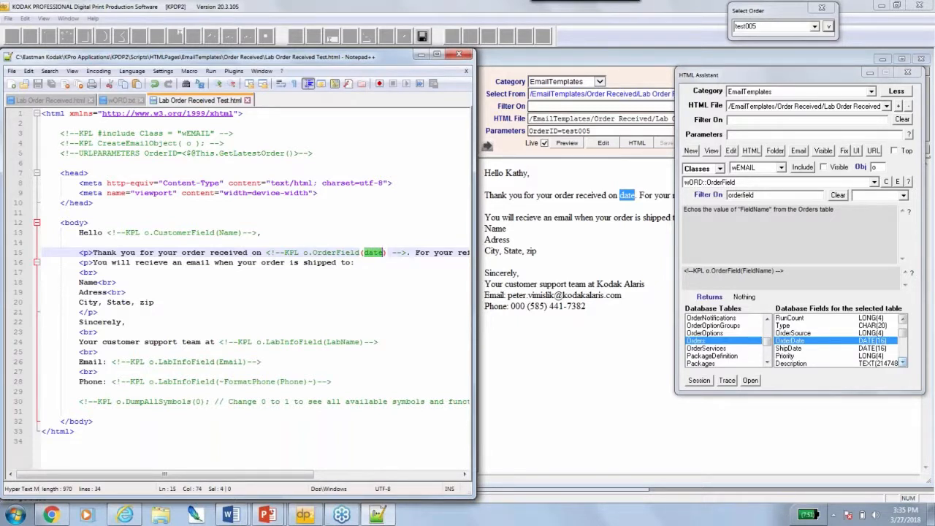
pyautogui.write('OrderDate')
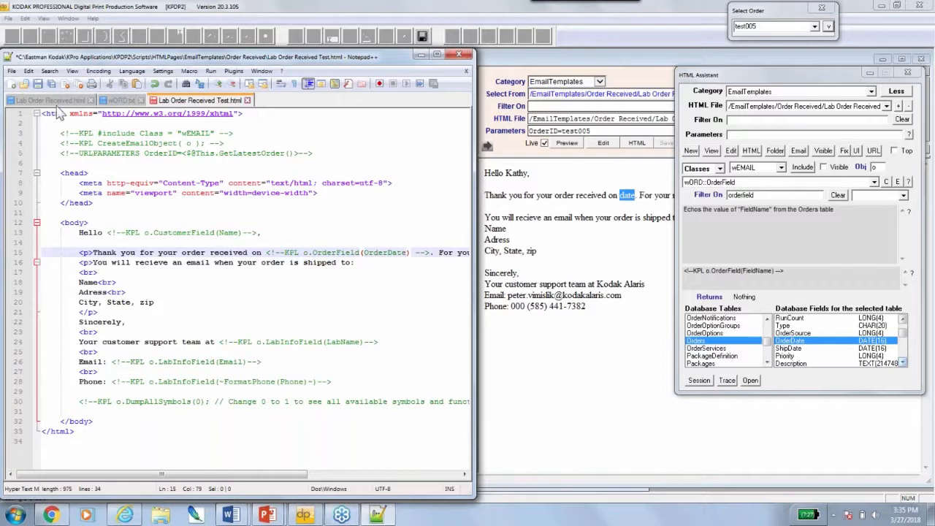
pyautogui.click(37, 84)
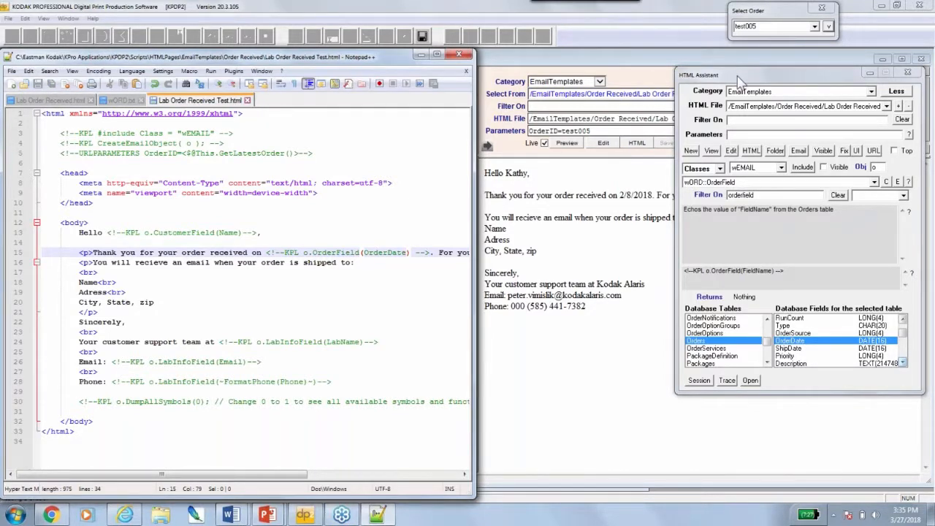
# Move the HTML Assistant down-right and select the ORDER ID placeholder on line 15
pyautogui.moveTo(739, 78); pyautogui.dragTo(789, 213)
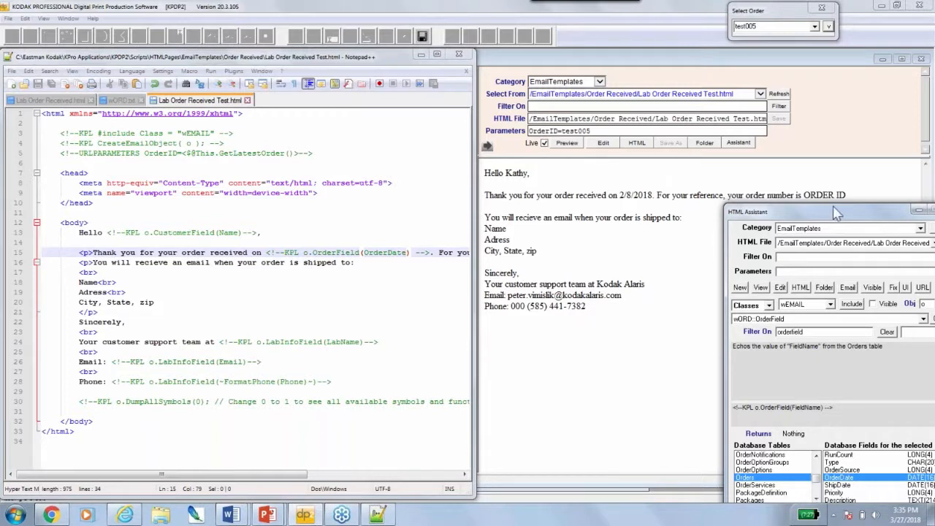
pyautogui.click(464, 474)
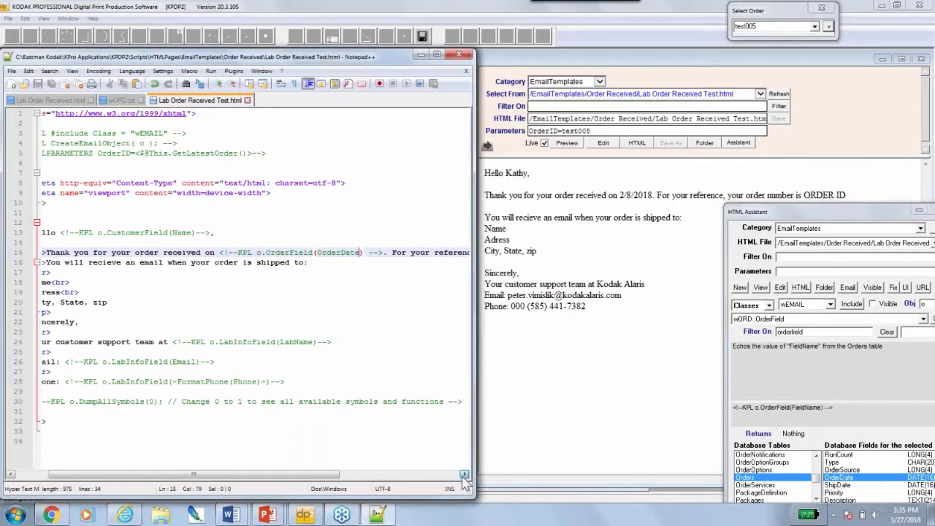
pyautogui.moveTo(464, 474); pyautogui.dragTo(464, 474)
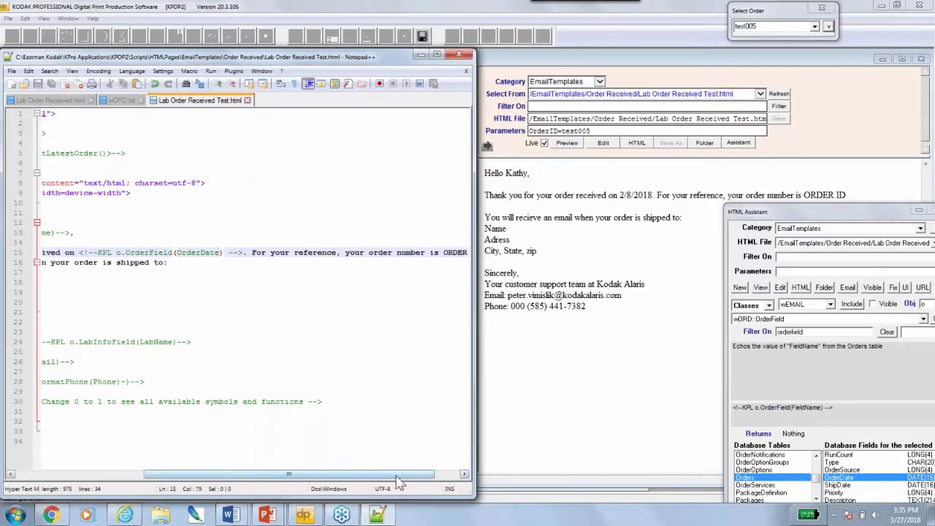
pyautogui.hscroll(-3, 379, 482)
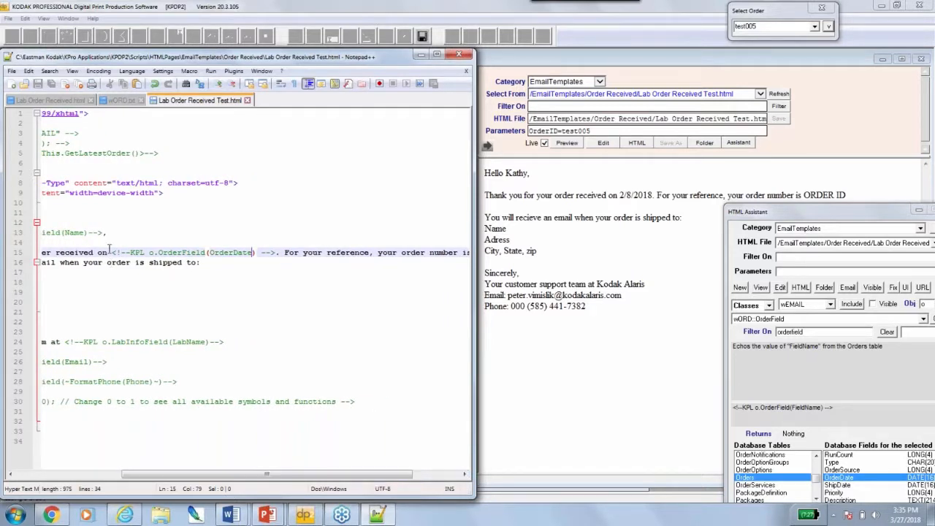
pyautogui.moveTo(111, 252); pyautogui.dragTo(278, 252)
pyautogui.hotkey('ctrl', 'c')
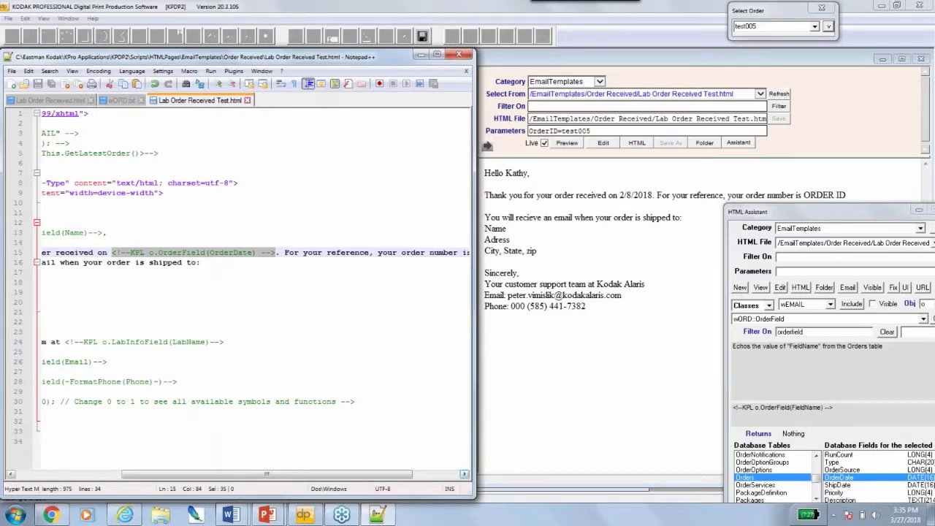
pyautogui.hscroll(5, 379, 252)
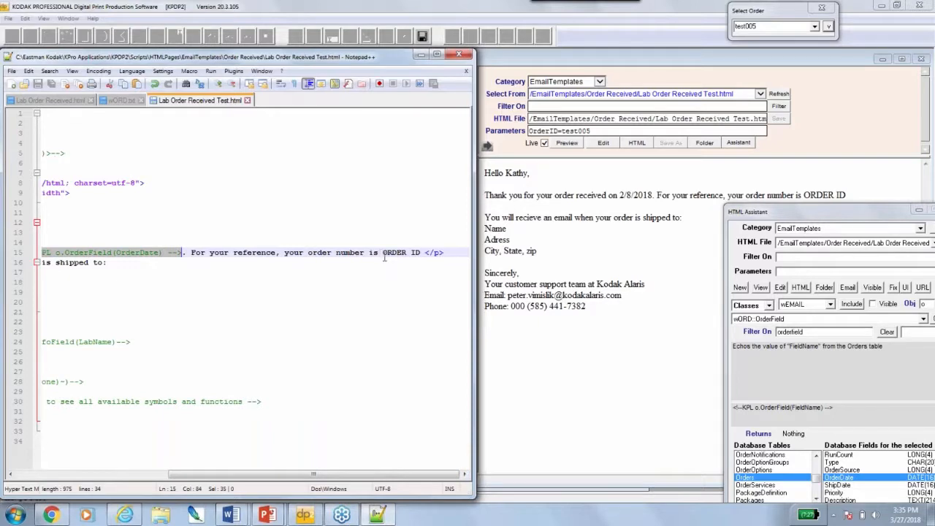
pyautogui.moveTo(382, 253); pyautogui.dragTo(421, 252)
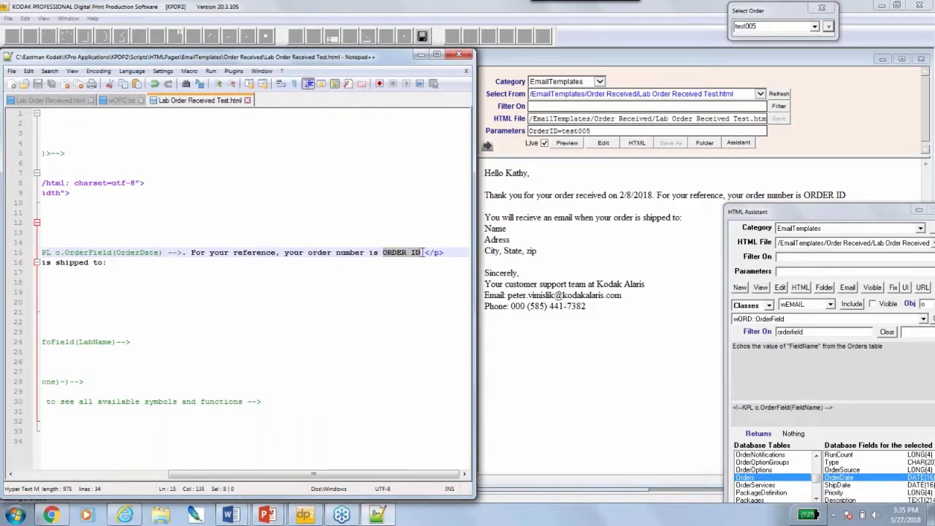
# Replace ORDER ID on line 15 with an OrderField(ID) macro and save, so the preview shows test005
pyautogui.hotkey('ctrl', 'v')
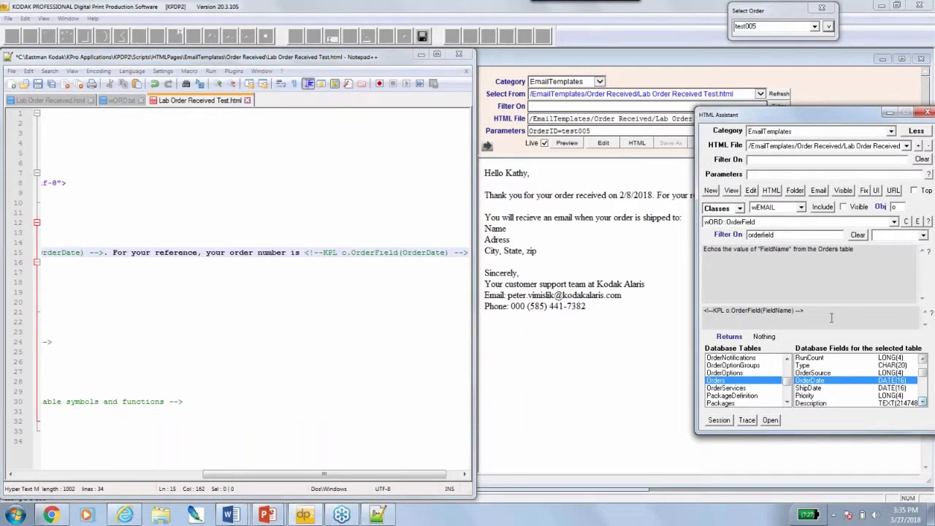
pyautogui.click(417, 250)
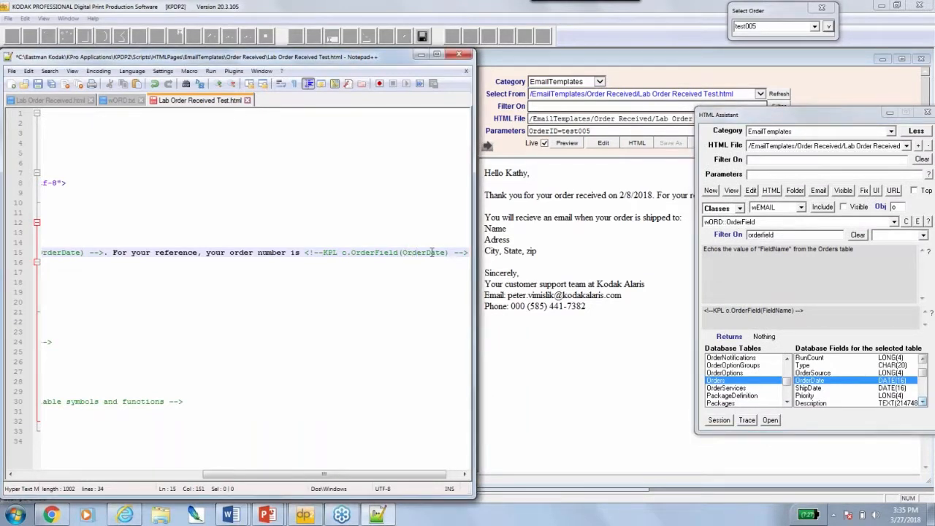
pyautogui.moveTo(426, 252); pyautogui.dragTo(446, 253)
pyautogui.write('ID')
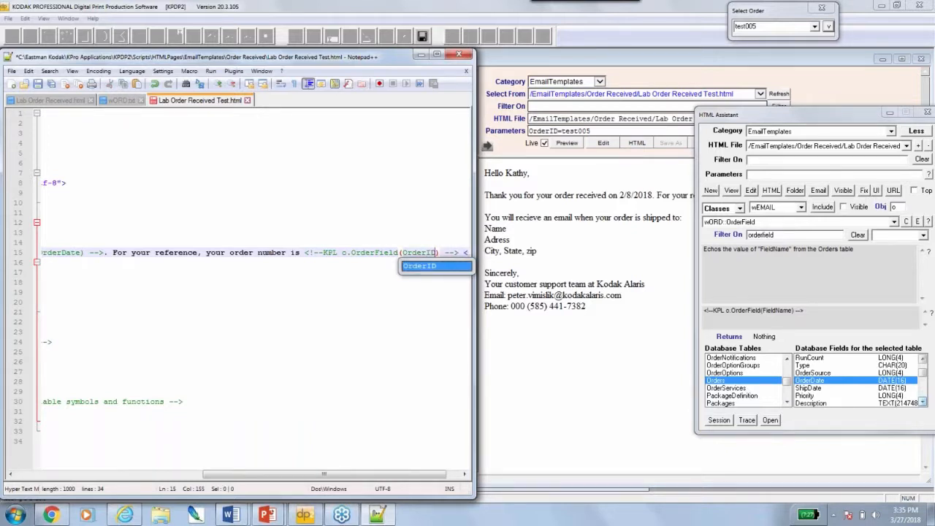
pyautogui.click(46, 84)
pyautogui.moveTo(764, 121); pyautogui.dragTo(785, 228)
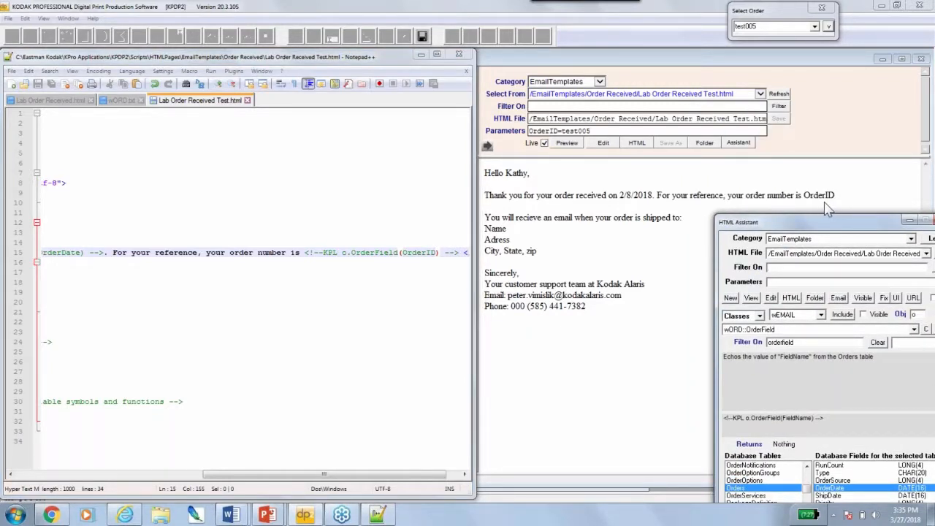
pyautogui.click(425, 254)
pyautogui.moveTo(402, 252); pyautogui.dragTo(427, 252)
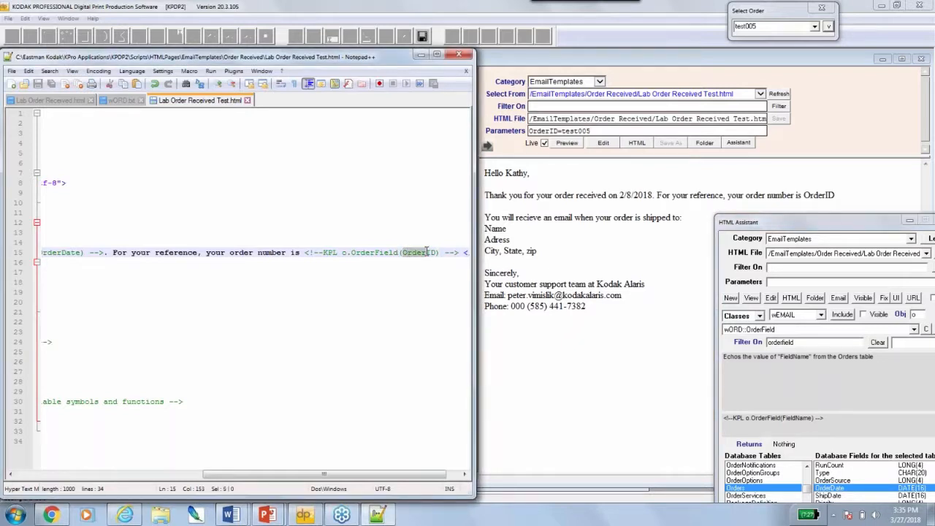
pyautogui.press('Delete')
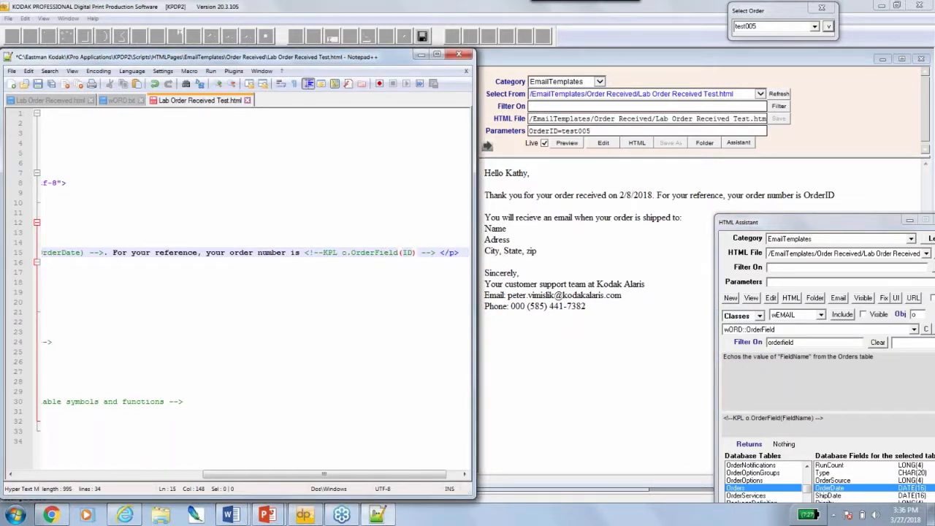
pyautogui.click(38, 84)
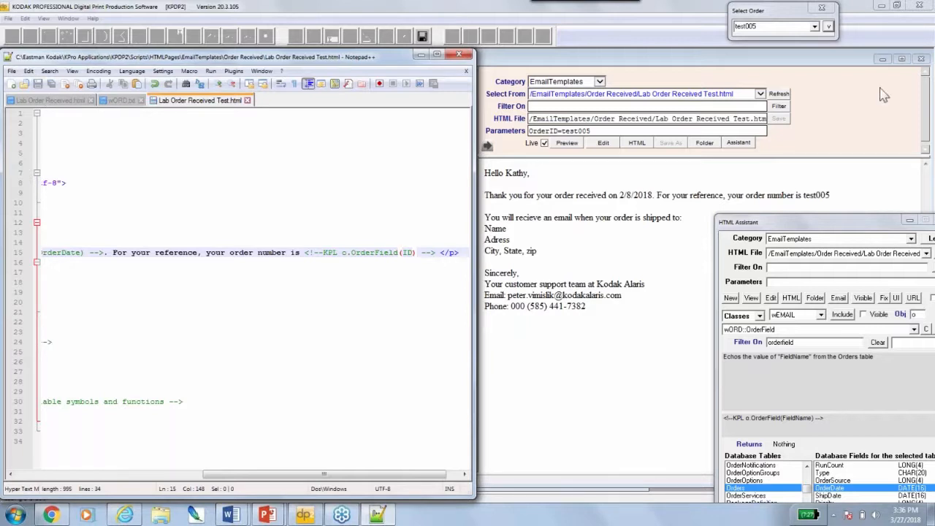
# Open the order data for test005 and raise the HTML Assistant so its table and field lists show
pyautogui.click(829, 28)
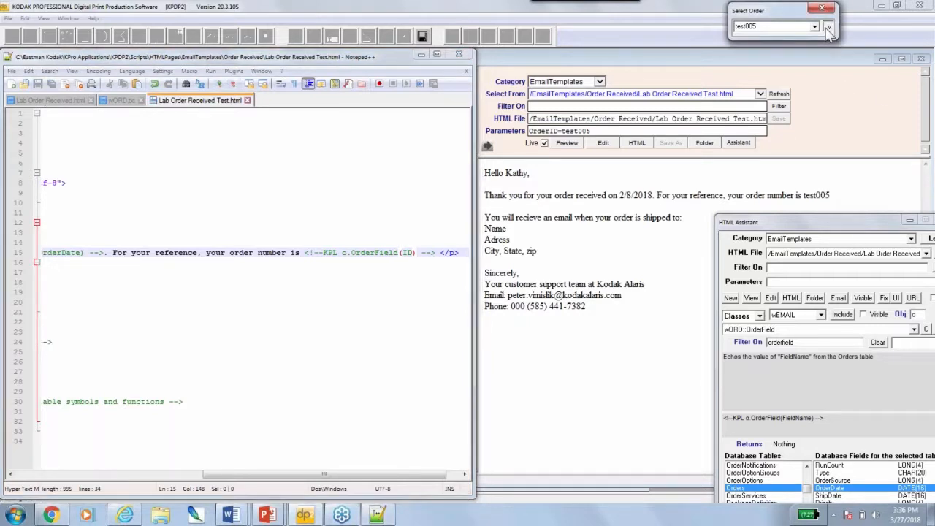
pyautogui.click(828, 27)
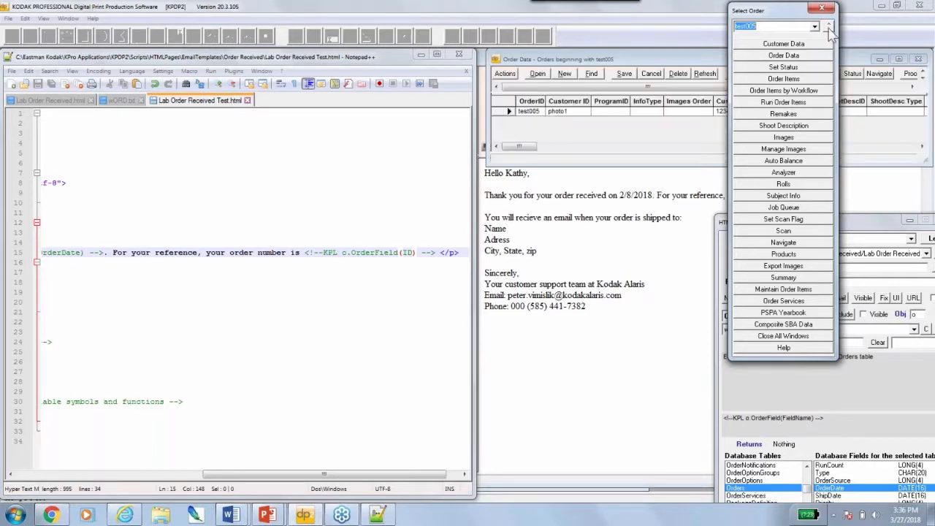
pyautogui.click(527, 104)
pyautogui.click(530, 107)
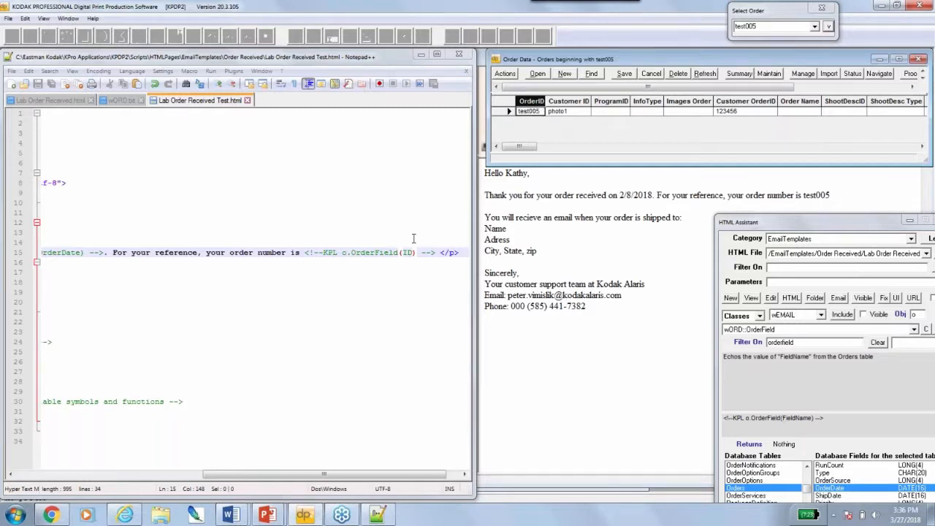
pyautogui.moveTo(851, 224); pyautogui.dragTo(860, 115)
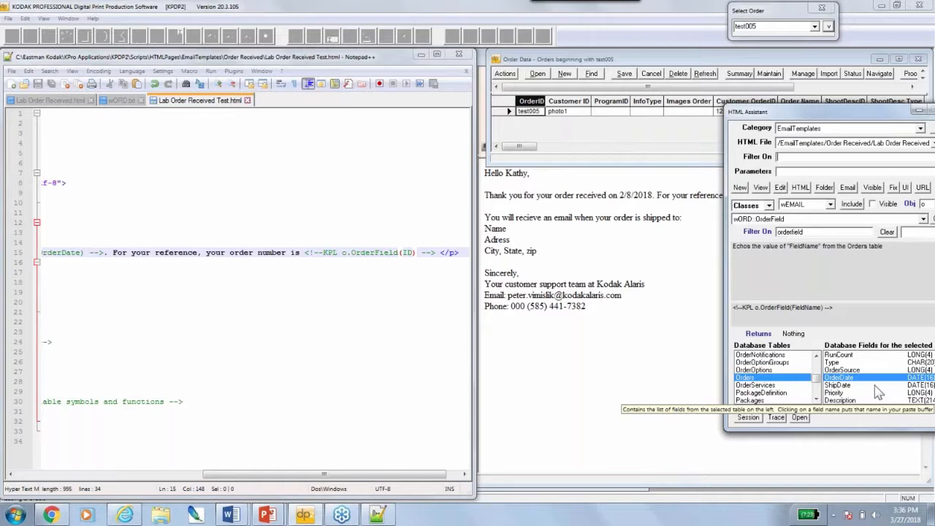
# Copy the CustomerField(Name) macro and paste it over the Name placeholder on line 18
pyautogui.moveTo(334, 474); pyautogui.dragTo(120, 475)
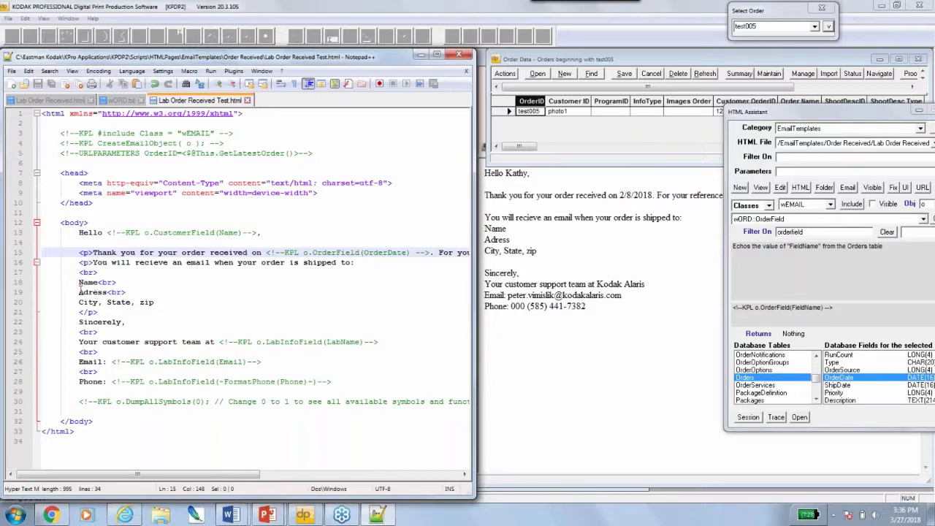
pyautogui.moveTo(107, 233); pyautogui.dragTo(260, 232)
pyautogui.hotkey('ctrl', 'c')
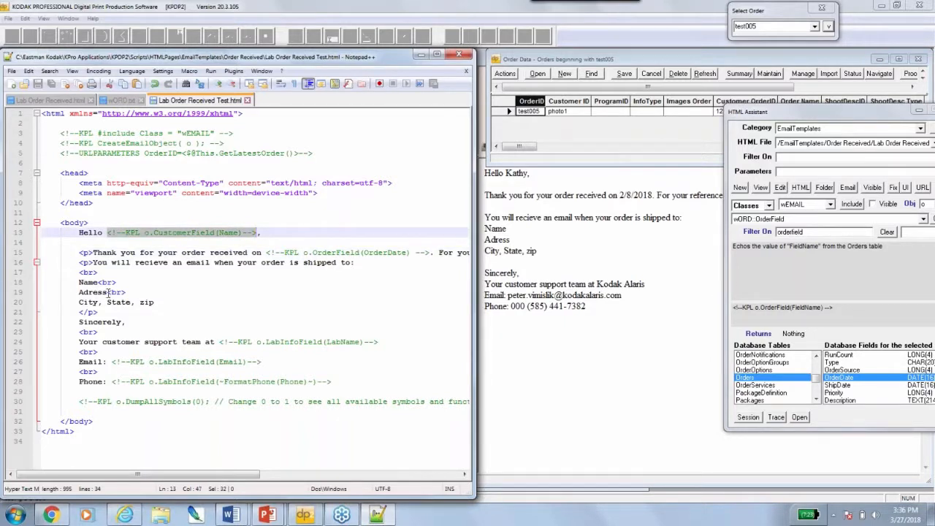
pyautogui.moveTo(79, 282); pyautogui.dragTo(98, 280)
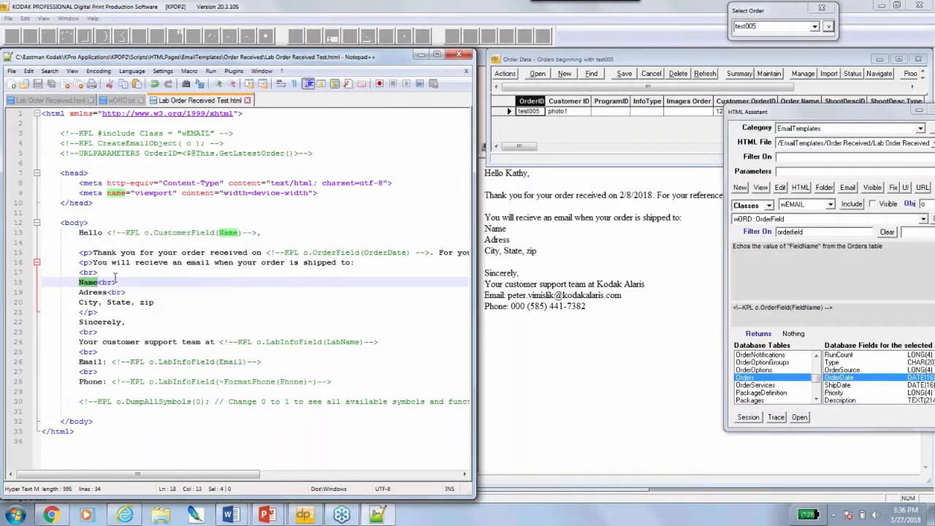
pyautogui.hotkey('ctrl', 'v')
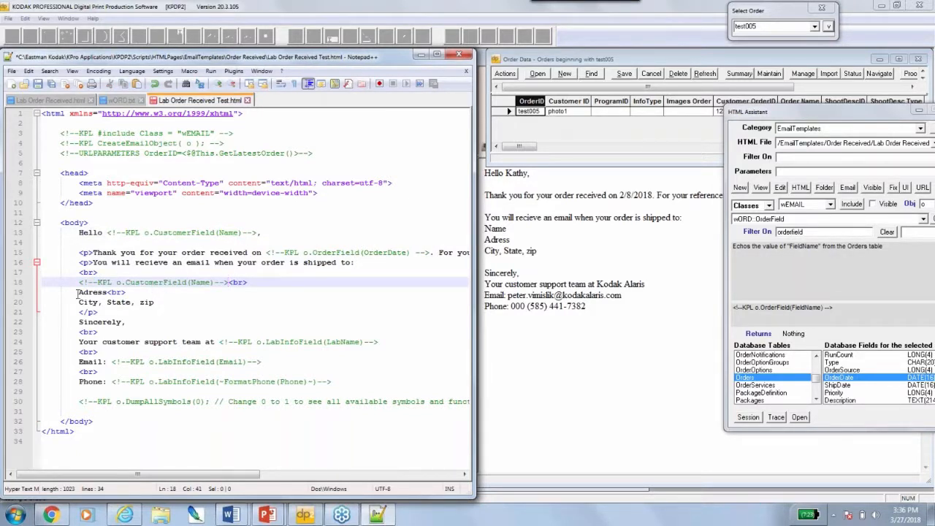
# Replace the Adress placeholder on line 19 with CustomerField(Street) and save the template
pyautogui.moveTo(78, 292); pyautogui.dragTo(108, 292)
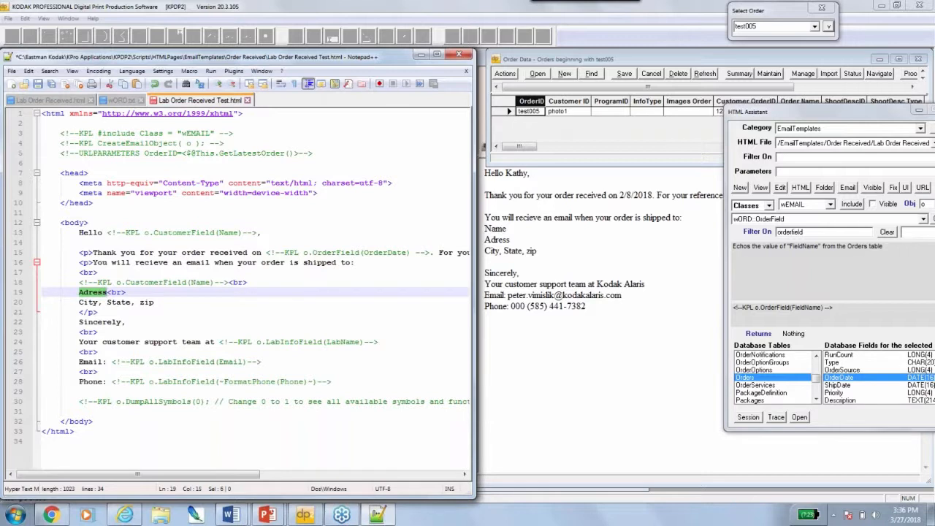
pyautogui.hotkey('ctrl', 'v')
pyautogui.doubleClick(192, 293)
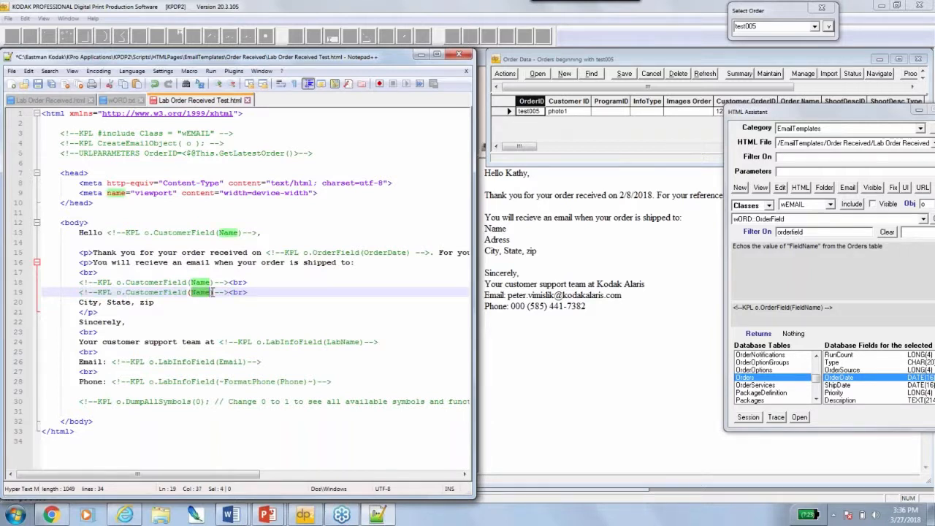
pyautogui.write('Adrr')
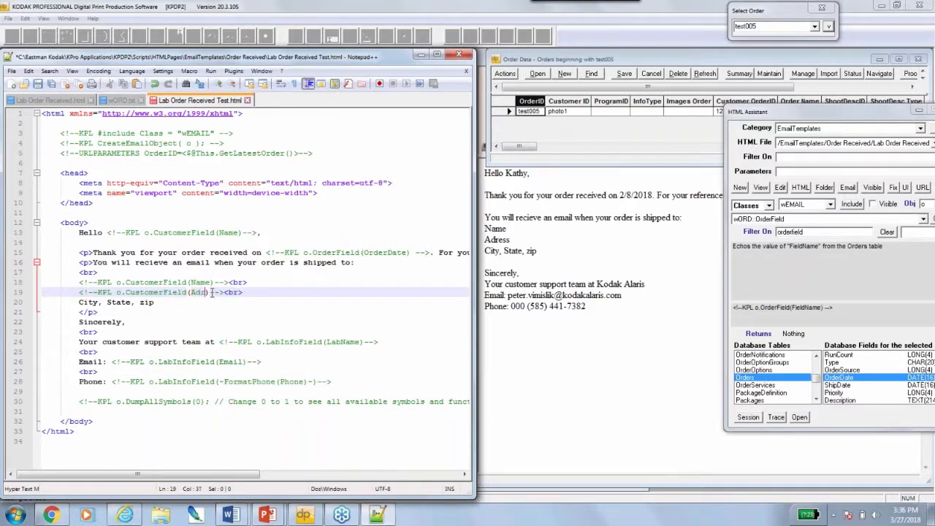
pyautogui.press('BackSpace')
pyautogui.write('ess')
pyautogui.press('BackSpace')
pyautogui.press('BackSpace')
pyautogui.press('BackSpace')
pyautogui.press('BackSpace')
pyautogui.press('BackSpace')
pyautogui.press('BackSpace')
pyautogui.write('s')
pyautogui.press('BackSpace')
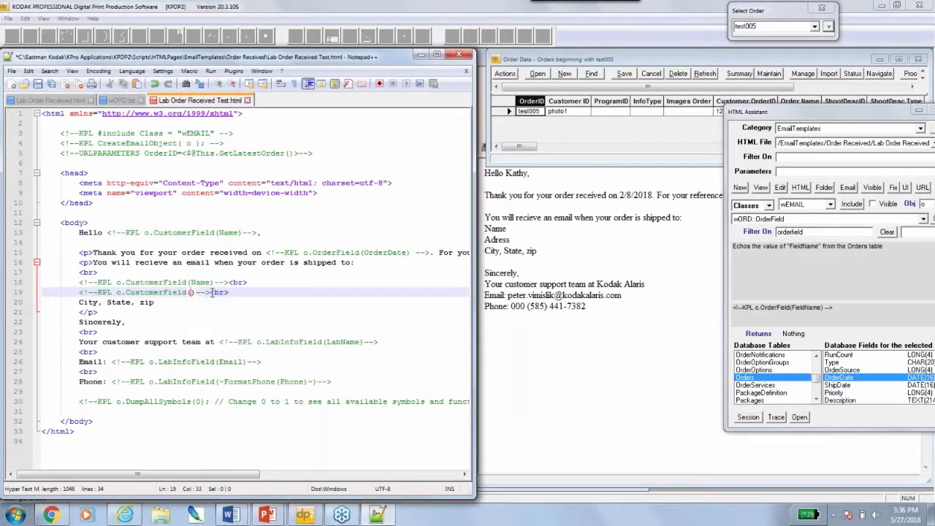
pyautogui.write('Street')
pyautogui.hotkey('ctrl', 's')
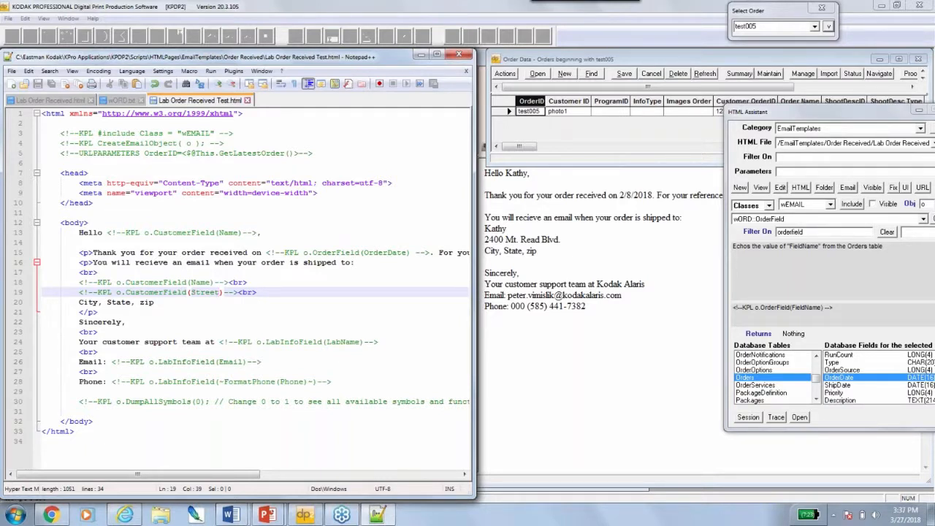
# Move the HTML Assistant left and browse through the Orders table's field list
pyautogui.moveTo(805, 119); pyautogui.dragTo(765, 108)
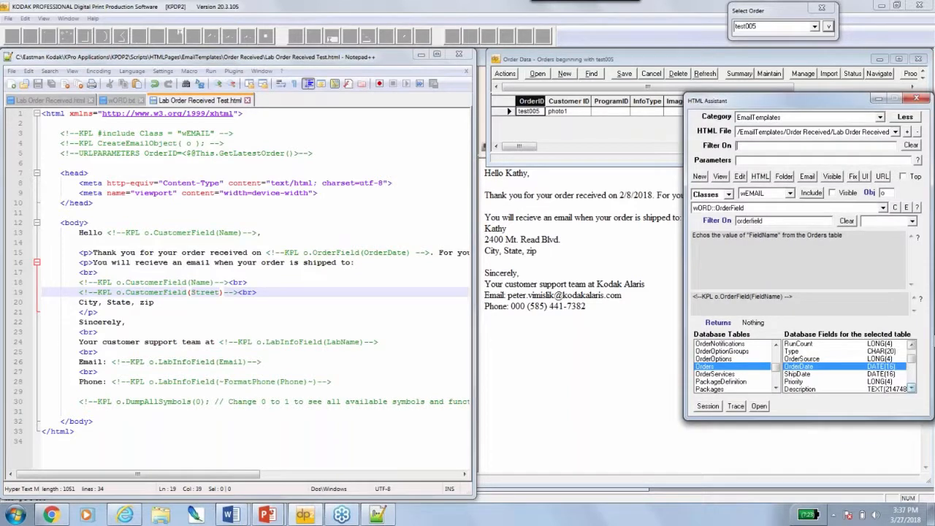
pyautogui.click(912, 388)
pyautogui.click(911, 388)
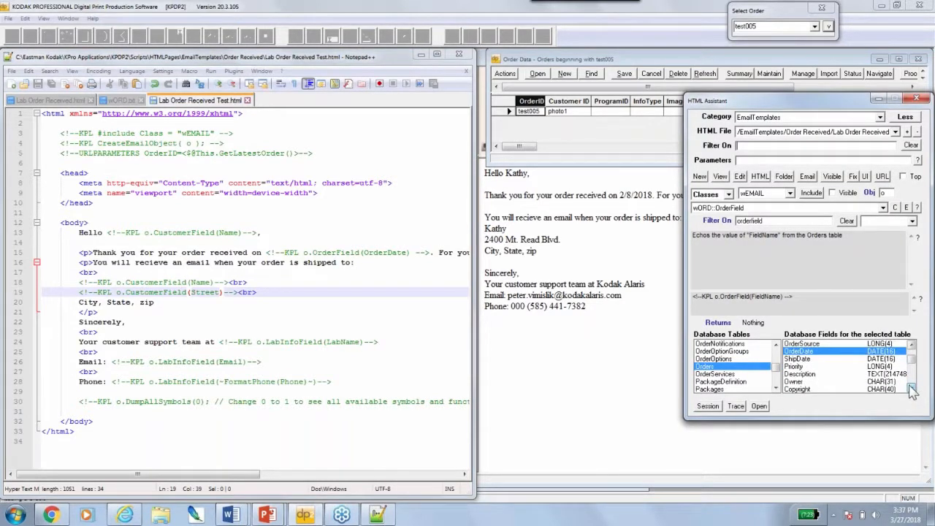
pyautogui.click(911, 388)
pyautogui.click(912, 388)
pyautogui.click(911, 344)
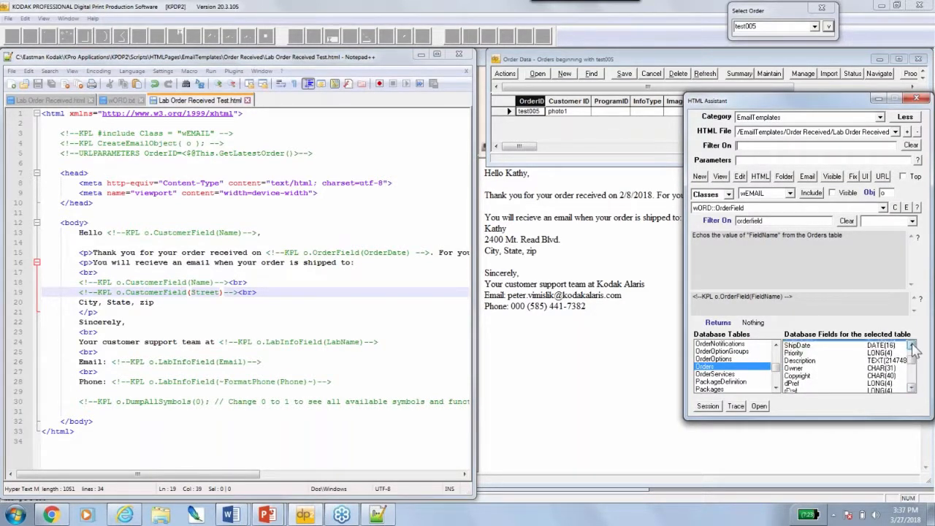
pyautogui.click(912, 344)
pyautogui.click(912, 344)
pyautogui.click(911, 344)
pyautogui.click(912, 344)
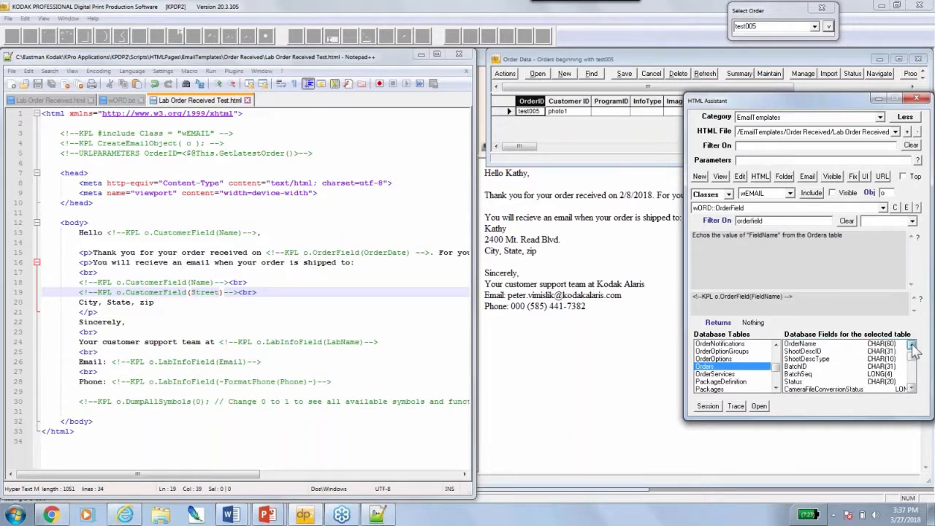
pyautogui.click(912, 344)
pyautogui.click(912, 344)
pyautogui.click(912, 344)
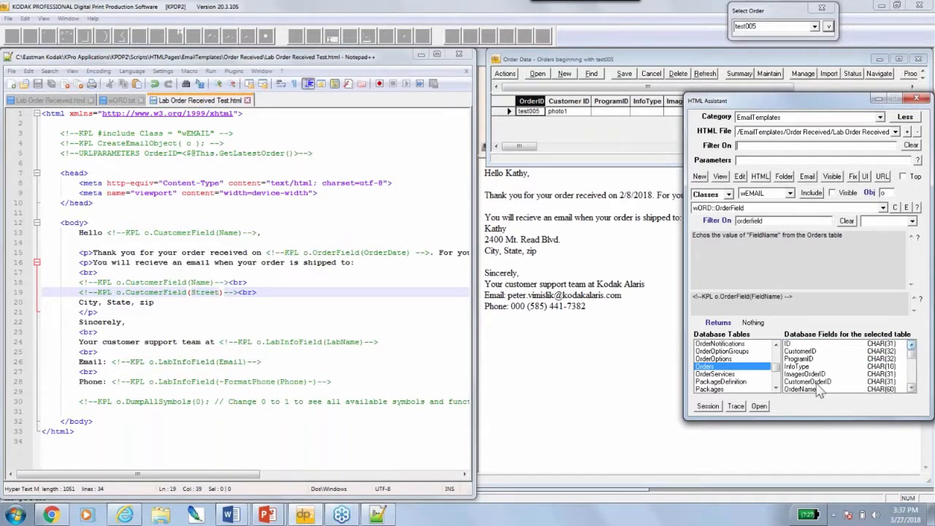
pyautogui.click(911, 387)
pyautogui.click(911, 388)
pyautogui.click(912, 388)
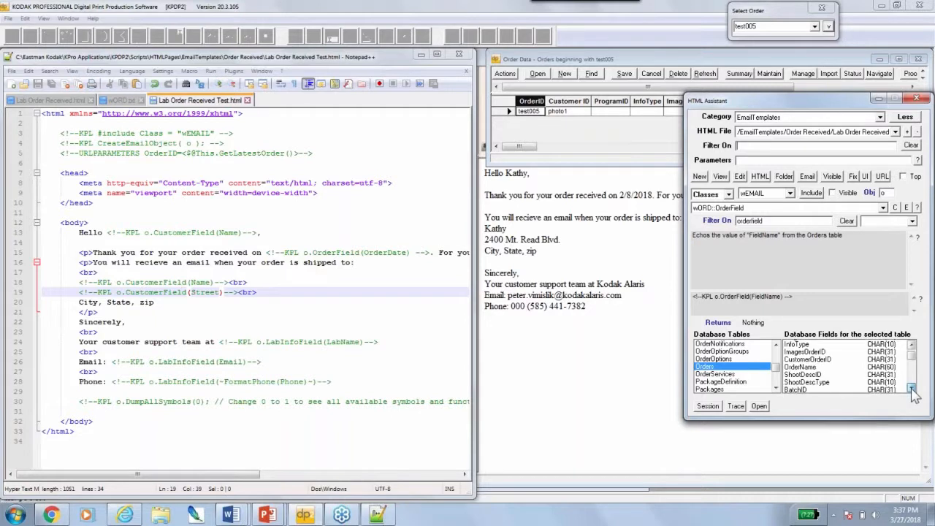
pyautogui.click(912, 387)
pyautogui.click(911, 387)
pyautogui.click(911, 388)
pyautogui.click(911, 387)
pyautogui.click(912, 388)
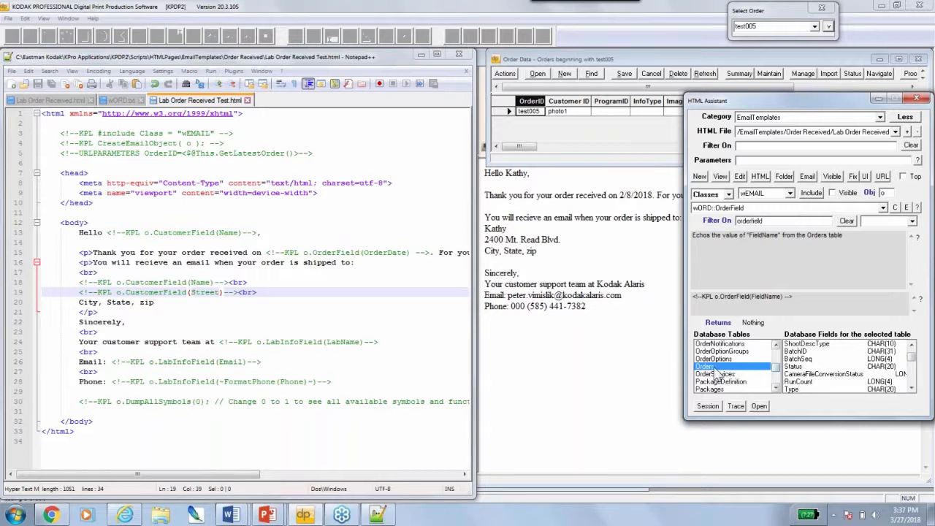
# Select the Customers table to list its fields, including Street, City and State
pyautogui.press('c')
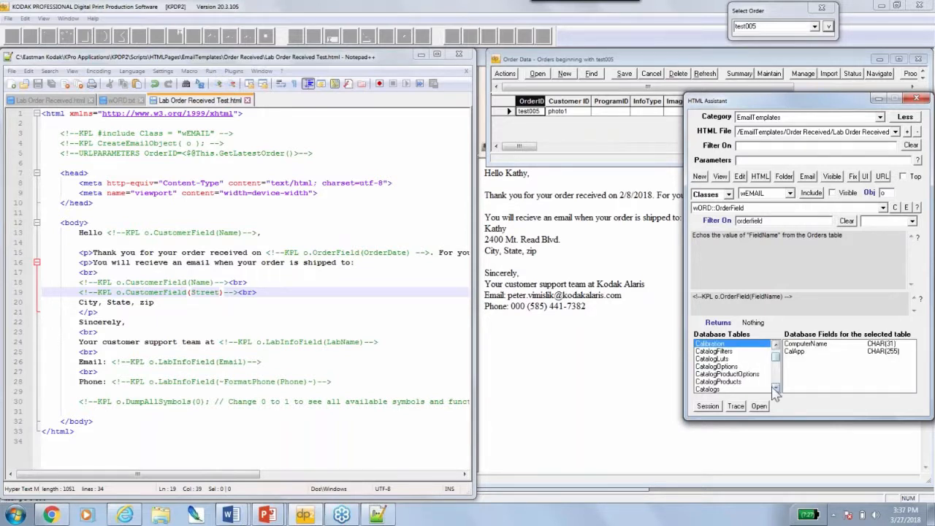
pyautogui.click(776, 388)
pyautogui.click(776, 388)
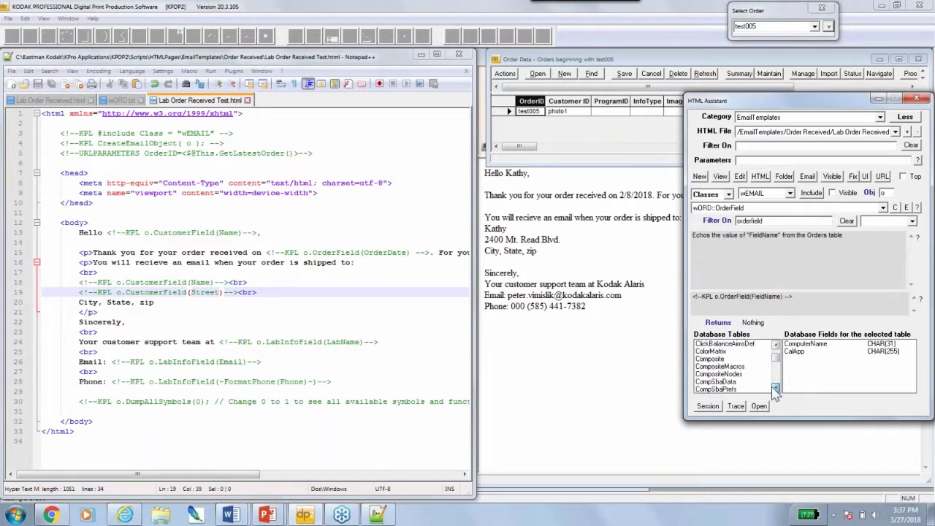
pyautogui.click(776, 388)
pyautogui.click(776, 388)
pyautogui.click(776, 388)
pyautogui.click(776, 388)
pyautogui.click(775, 388)
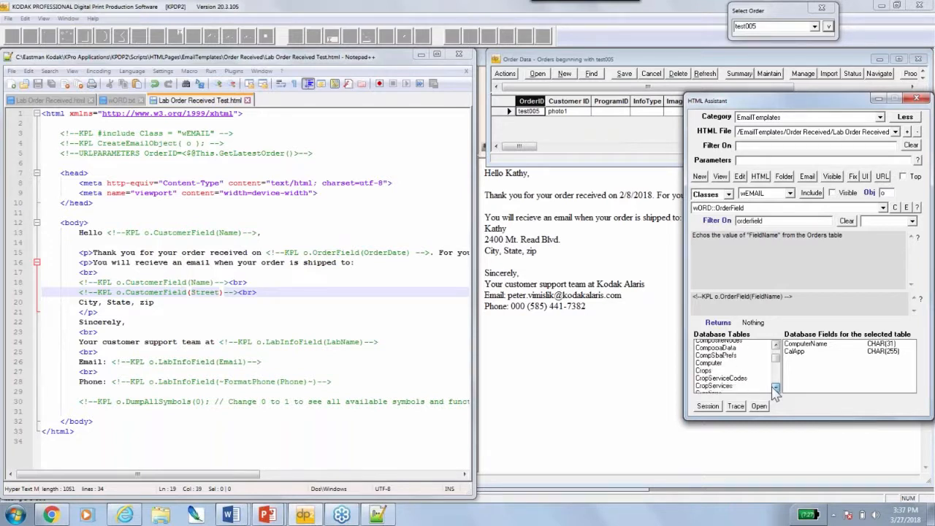
pyautogui.click(775, 388)
pyautogui.click(775, 387)
pyautogui.click(775, 388)
pyautogui.click(775, 388)
pyautogui.click(776, 388)
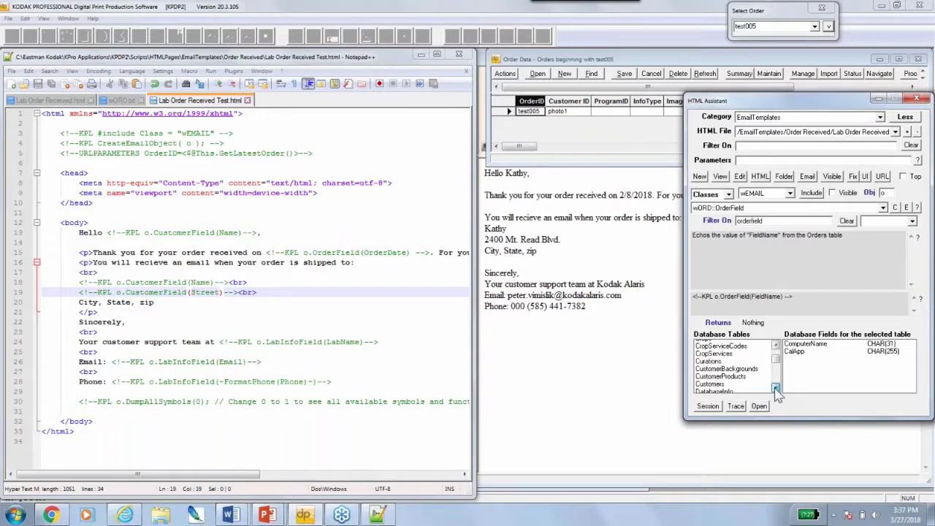
pyautogui.click(775, 387)
pyautogui.click(712, 374)
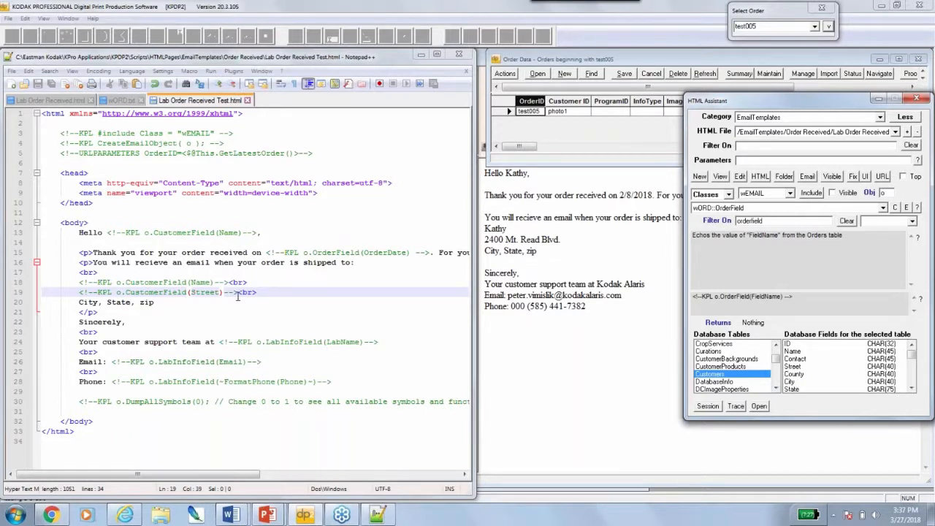
# Replace the placeholder on line 20 with a CustomerField(State) macro
pyautogui.doubleClick(82, 302)
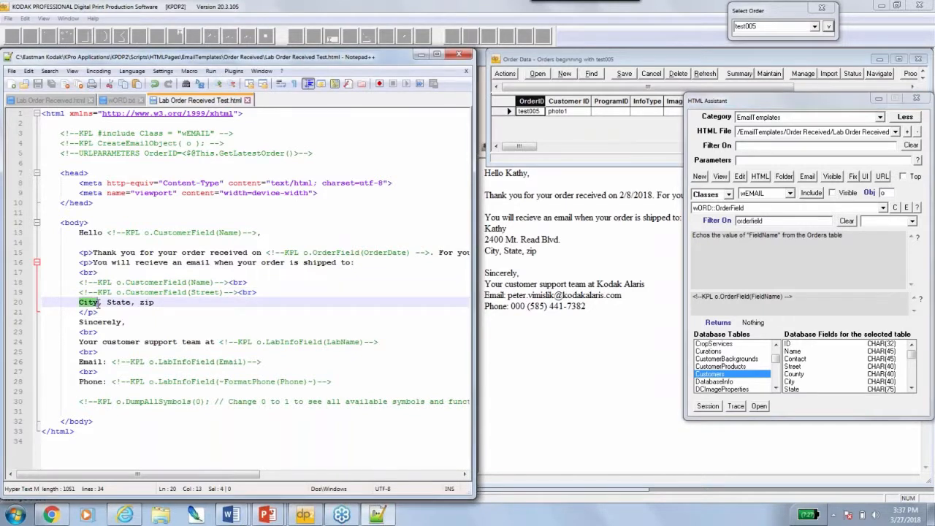
pyautogui.write('Customers')
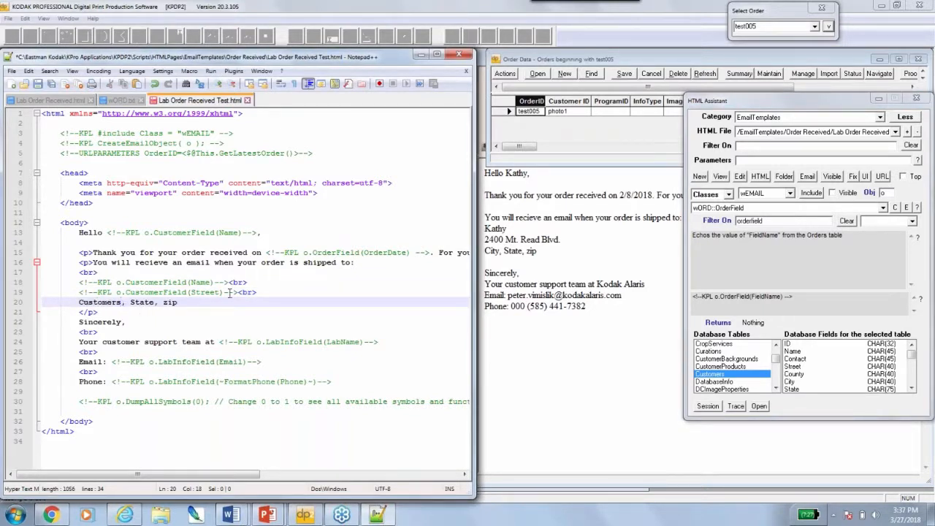
pyautogui.moveTo(236, 292); pyautogui.dragTo(123, 302)
pyautogui.write('<!--KPL o.CustomerField(Street)-->')
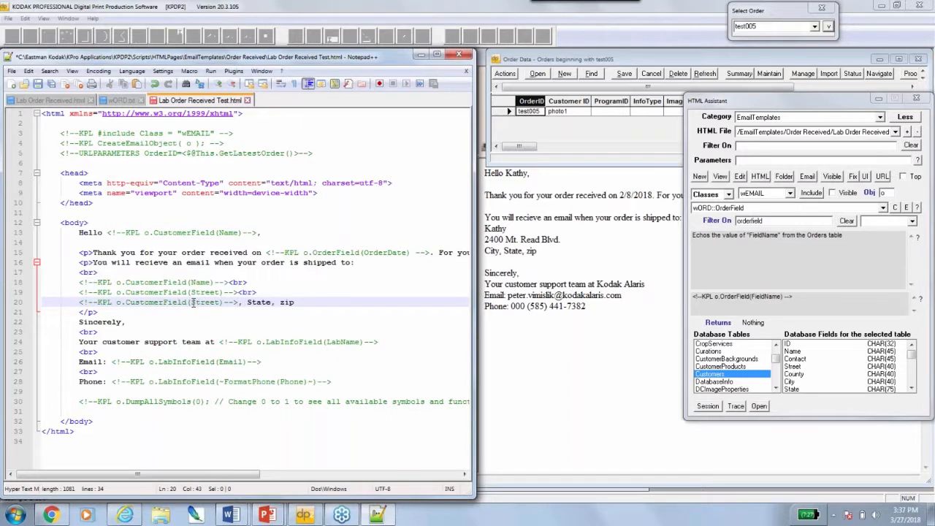
pyautogui.moveTo(191, 302); pyautogui.dragTo(216, 302)
pyautogui.click(219, 307)
pyautogui.doubleClick(216, 302)
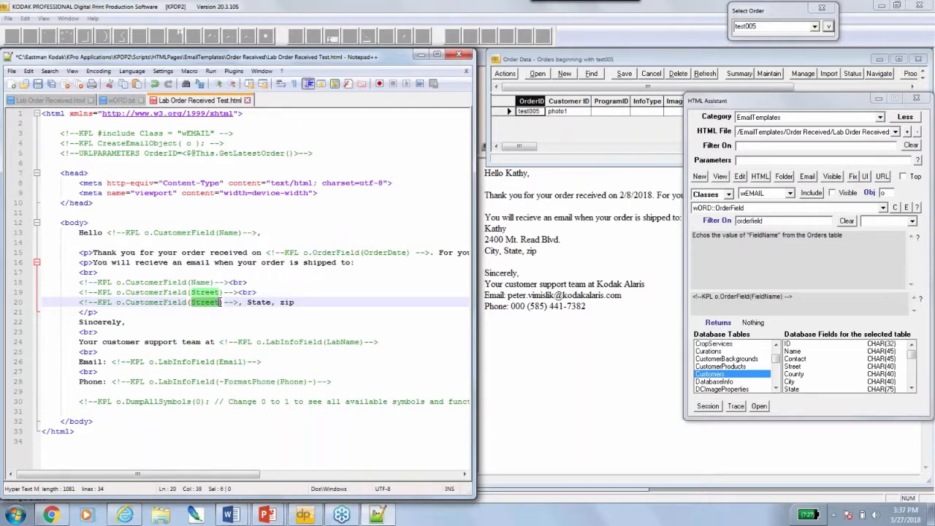
pyautogui.write('State')
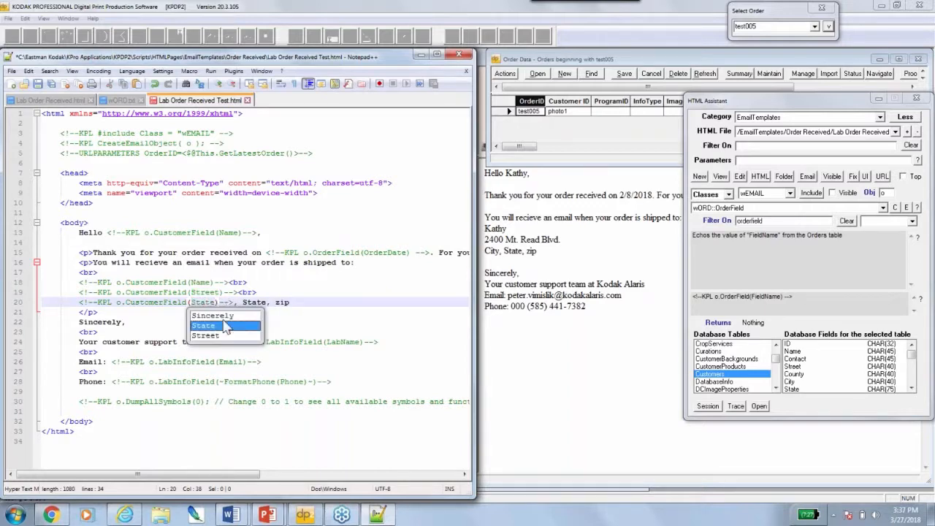
pyautogui.click(227, 322)
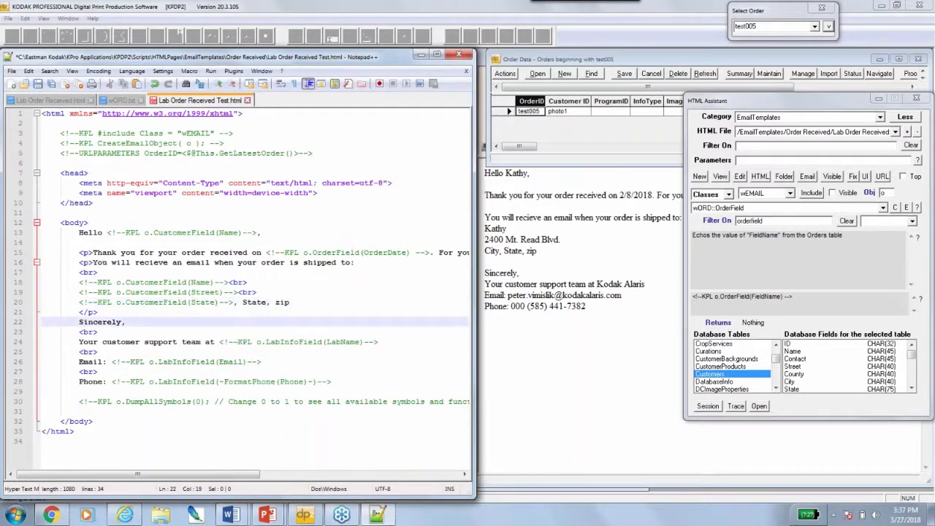
# Save the Lab Order Received Test template and close the Order Data window
pyautogui.click(50, 71)
pyautogui.press('Escape')
pyautogui.click(89, 173)
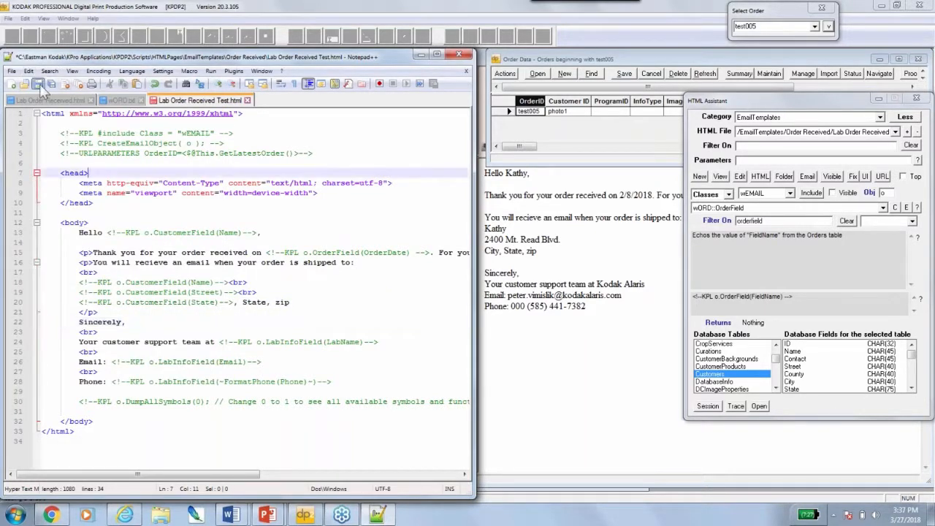
pyautogui.click(39, 84)
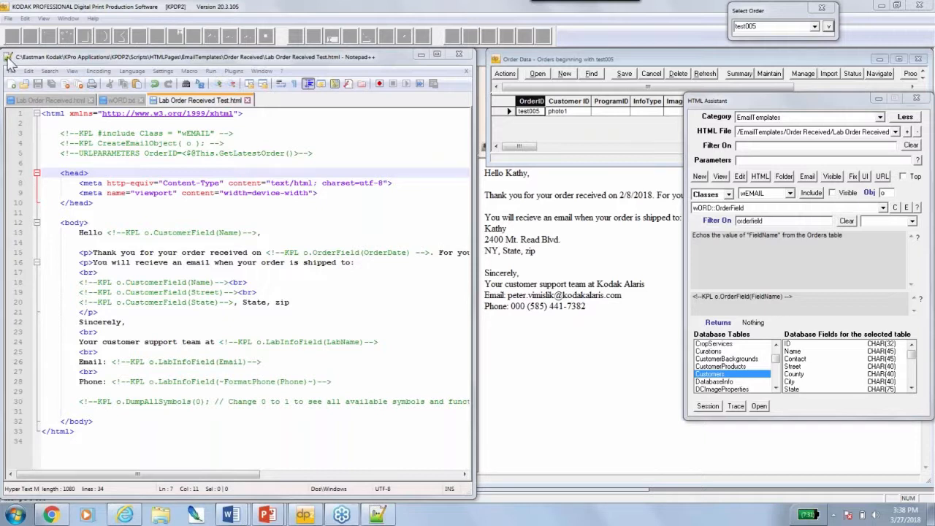
pyautogui.doubleClick(495, 60)
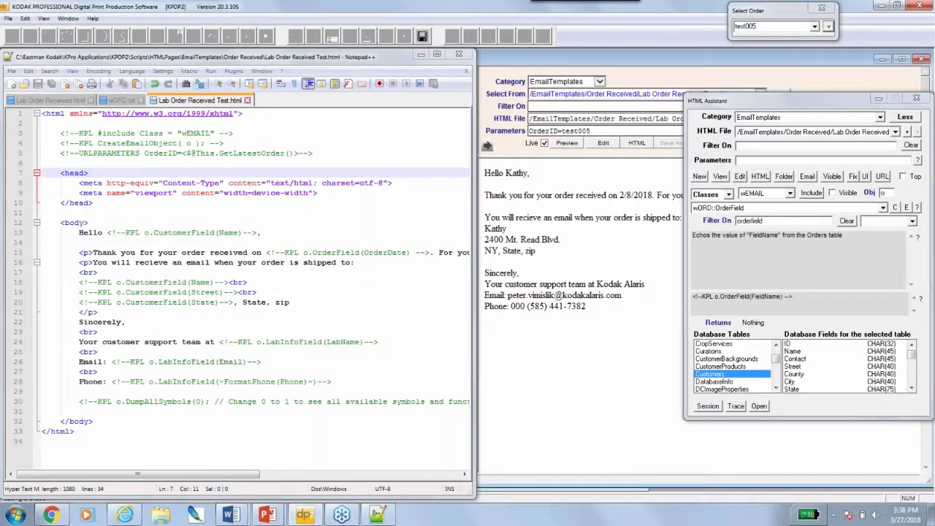
# Minimize Notepad++ and open Lab Order Received in HTML Preview with OrderID=test005
pyautogui.click(422, 56)
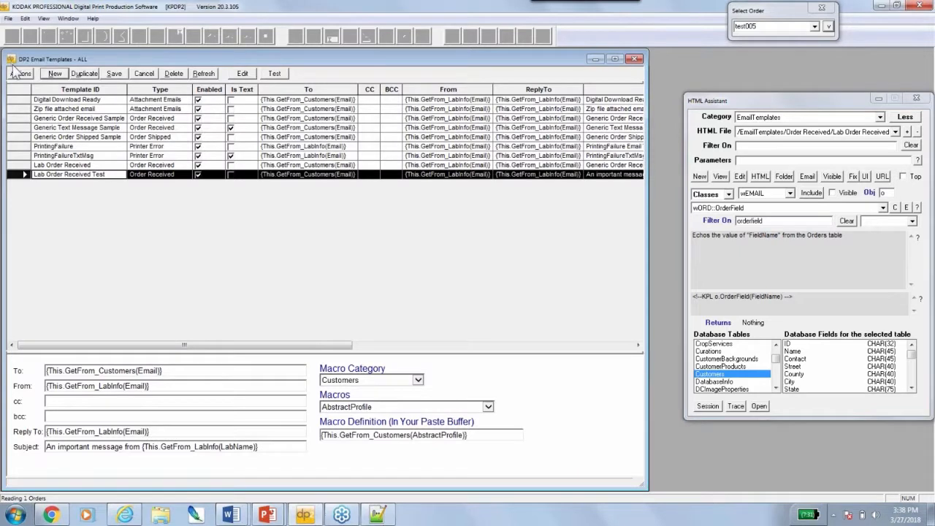
pyautogui.click(22, 165)
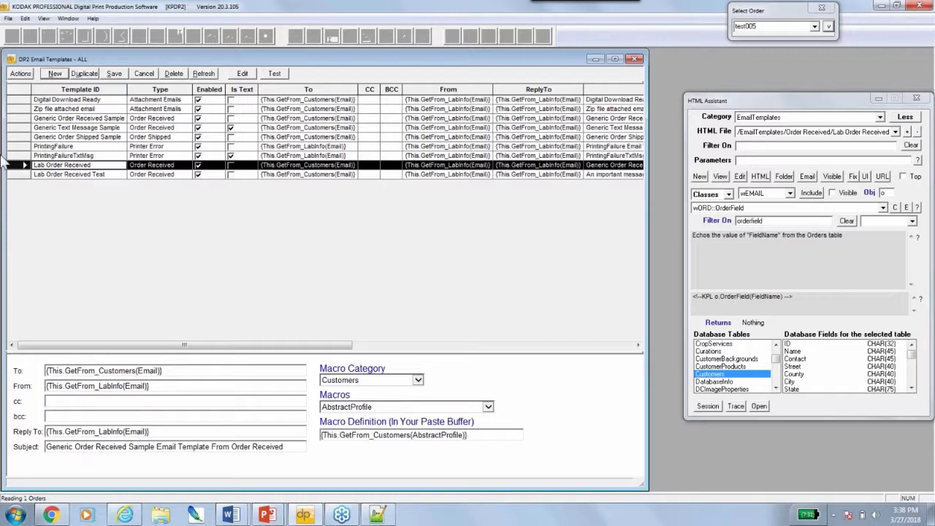
pyautogui.doubleClick(24, 164)
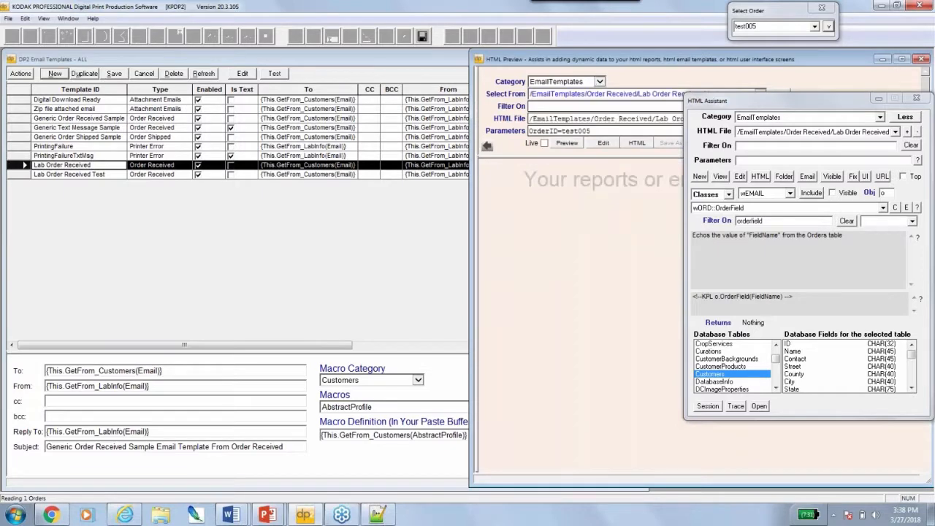
# Preview Lab Order Received.html and reveal its HTML source beside the rendered shipping summary
pyautogui.moveTo(840, 108); pyautogui.dragTo(906, 310)
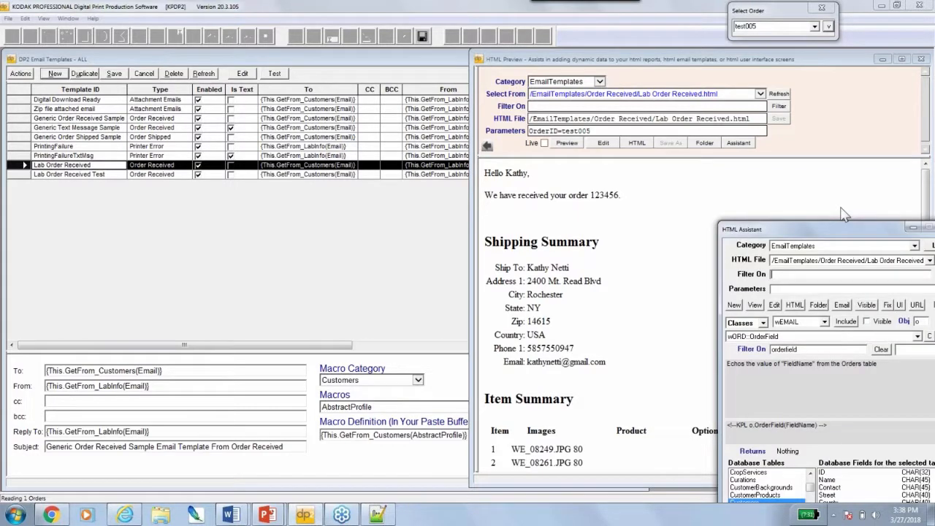
pyautogui.moveTo(864, 314); pyautogui.dragTo(838, 180)
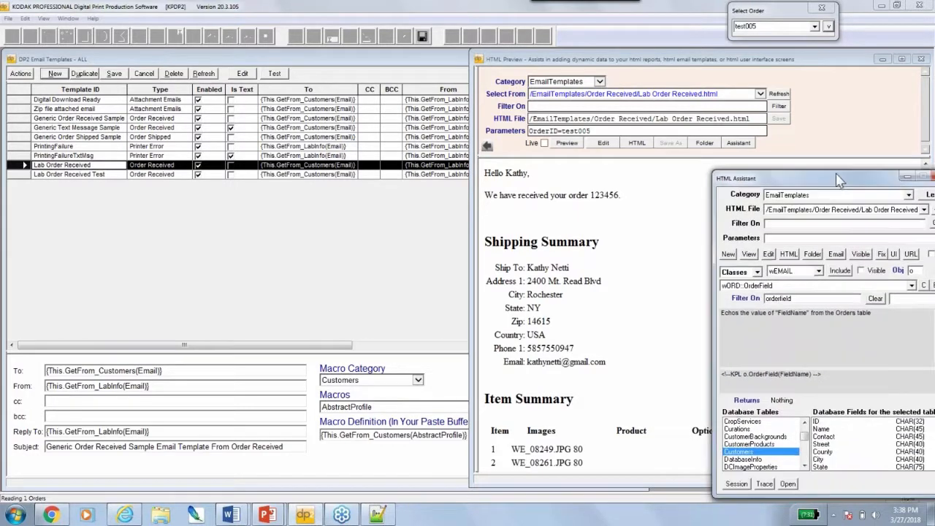
pyautogui.click(760, 95)
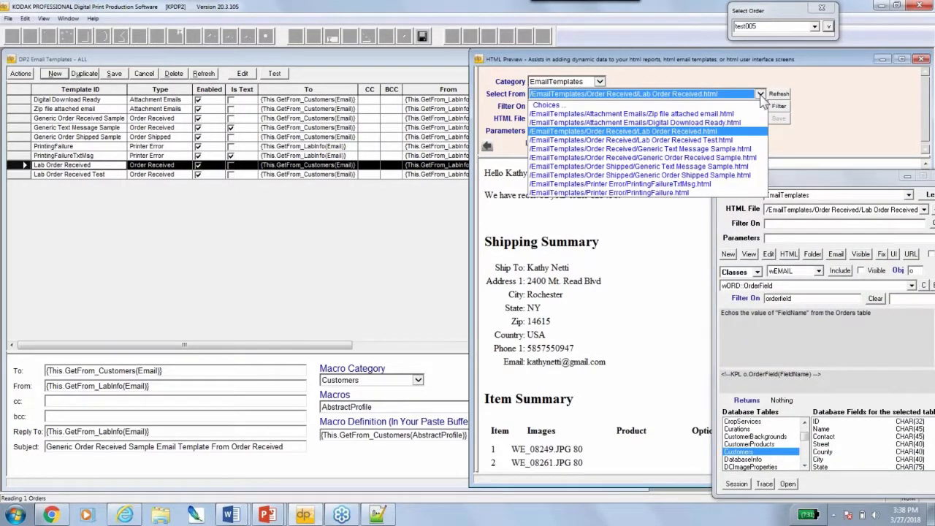
pyautogui.click(676, 133)
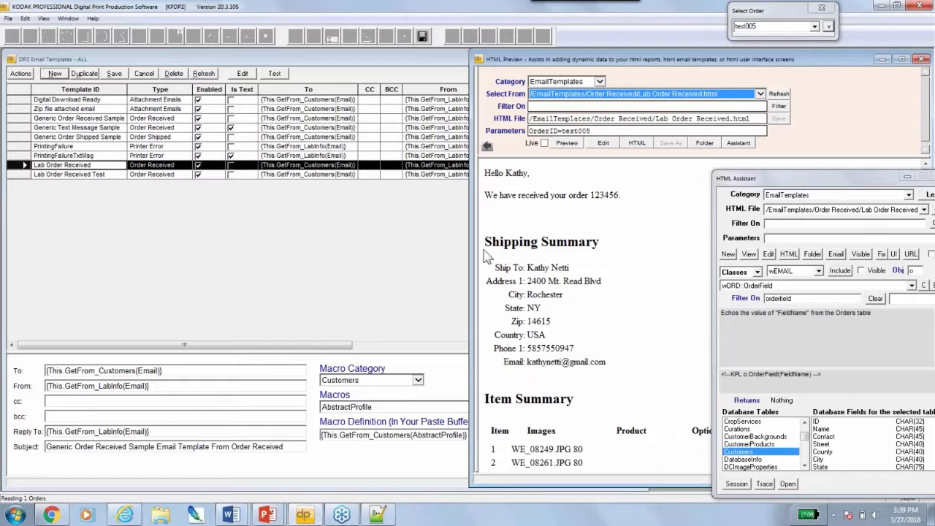
pyautogui.moveTo(484, 238); pyautogui.dragTo(610, 367)
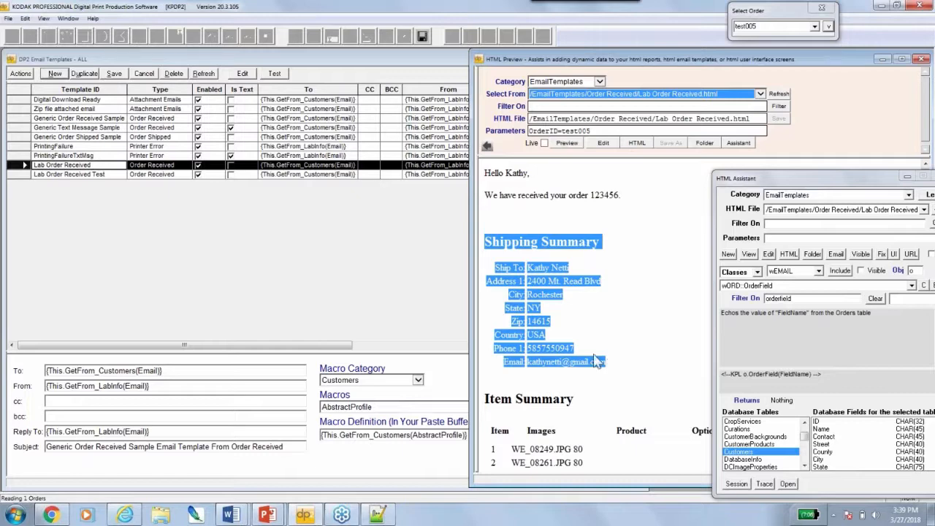
pyautogui.click(487, 147)
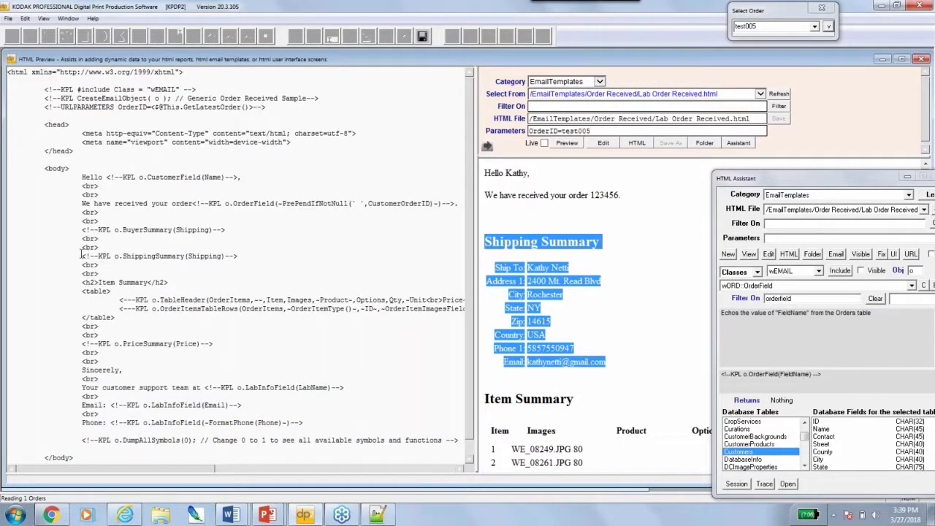
# Highlight the ShippingSummary macro line and filter the HTML Assistant on 'shippingsummary'
pyautogui.moveTo(82, 255); pyautogui.dragTo(246, 253)
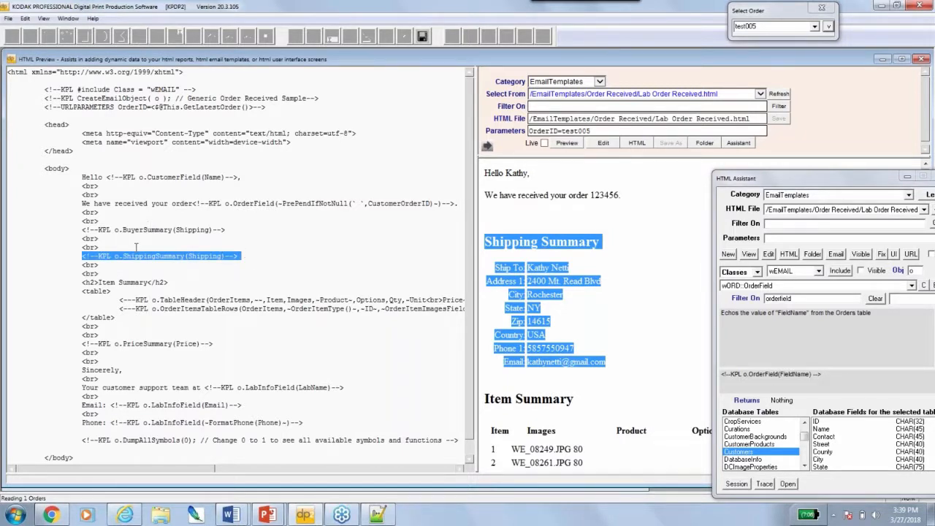
pyautogui.moveTo(81, 255); pyautogui.dragTo(243, 256)
pyautogui.moveTo(755, 183); pyautogui.dragTo(683, 101)
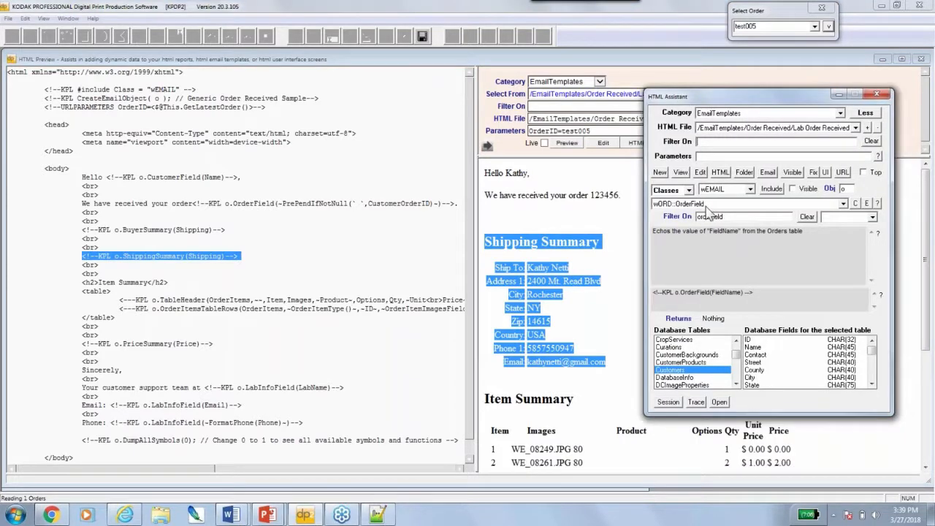
pyautogui.moveTo(752, 219); pyautogui.dragTo(691, 220)
pyautogui.write('shipping ssummary')
pyautogui.press('BackSpace')
pyautogui.press('BackSpace')
pyautogui.write('ry')
# Choose wORD::ShippingSummary and open its definition in wORD.txt
pyautogui.click(844, 204)
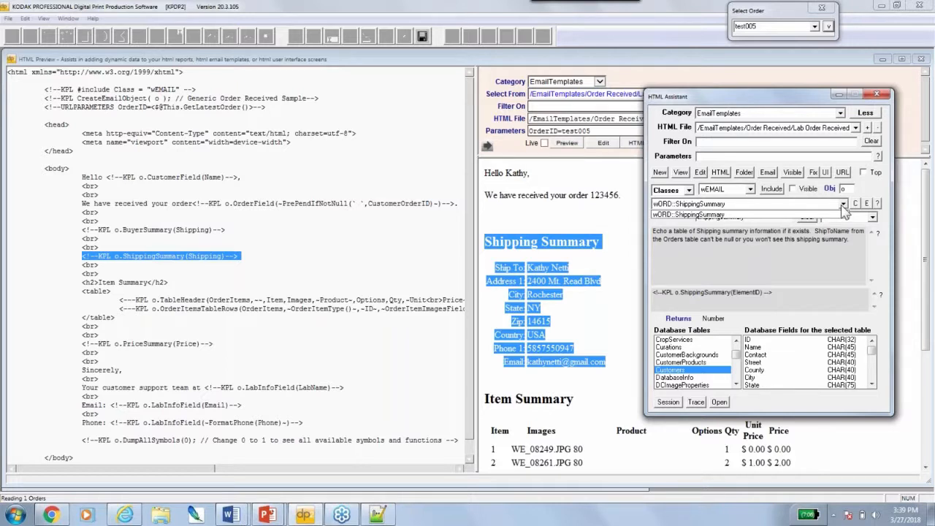
pyautogui.click(803, 215)
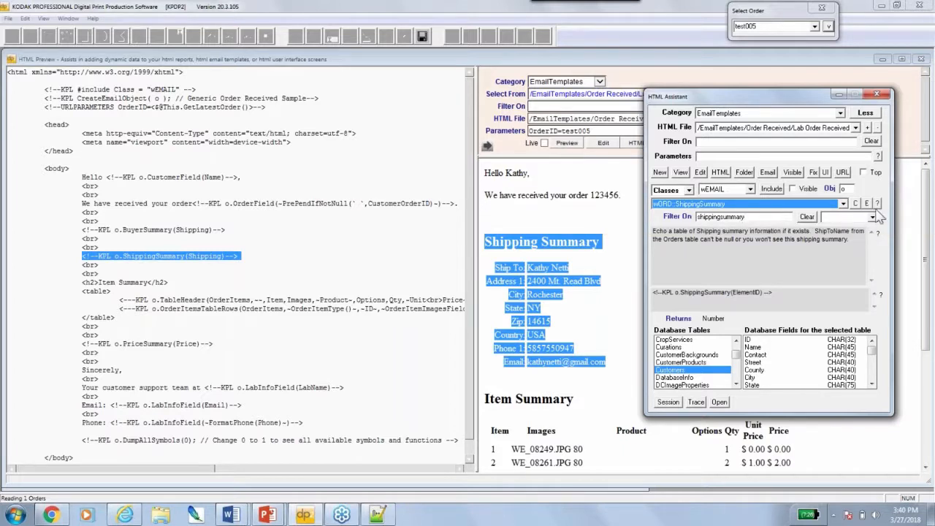
pyautogui.click(867, 204)
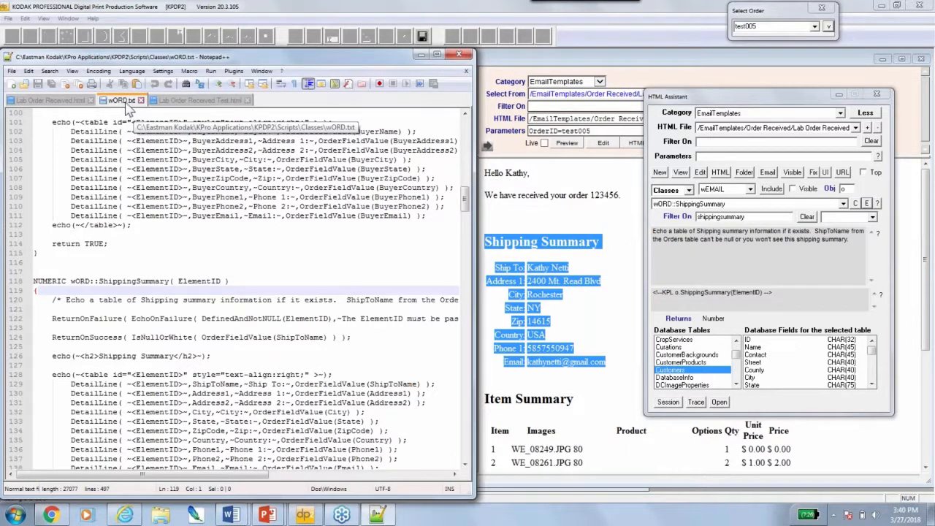
pyautogui.moveTo(99, 280); pyautogui.dragTo(228, 287)
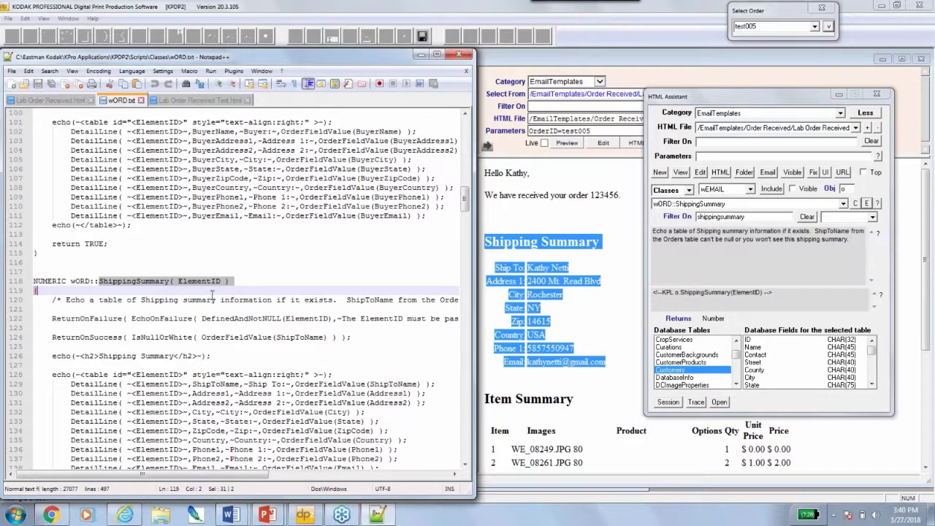
pyautogui.scroll(-2, 211, 294)
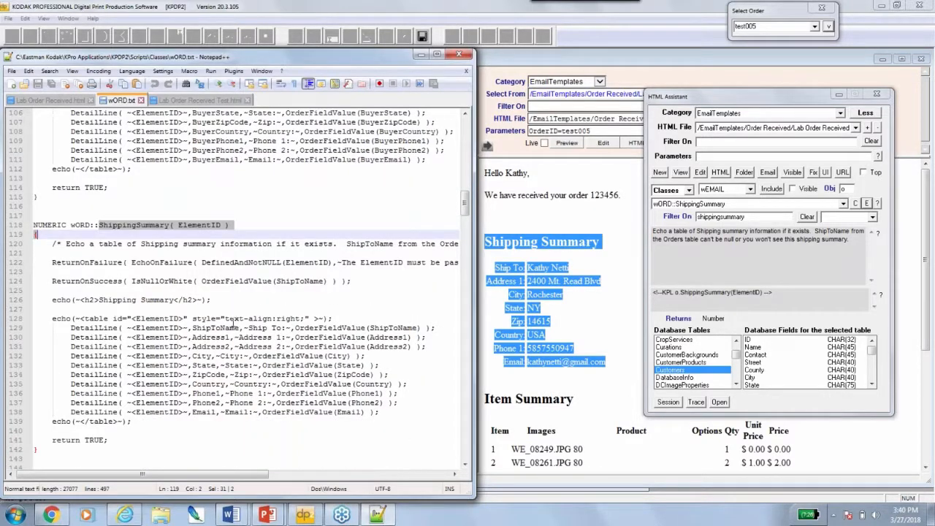
pyautogui.moveTo(232, 320); pyautogui.dragTo(421, 348)
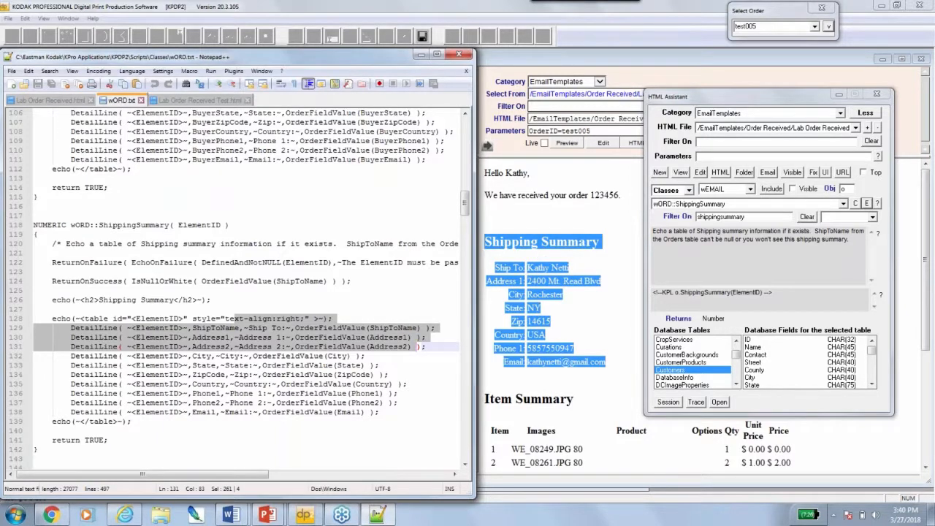
pyautogui.moveTo(292, 328); pyautogui.dragTo(404, 329)
pyautogui.moveTo(419, 337); pyautogui.dragTo(410, 415)
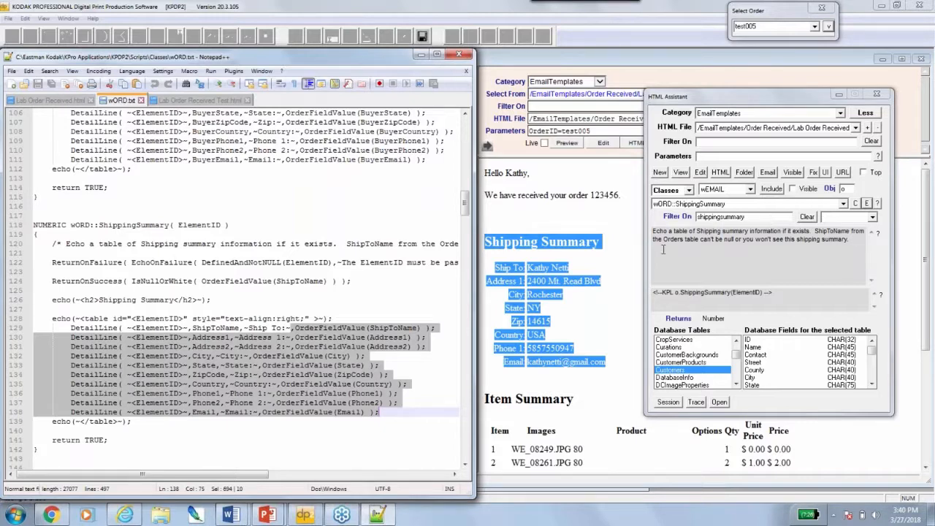
pyautogui.click(454, 473)
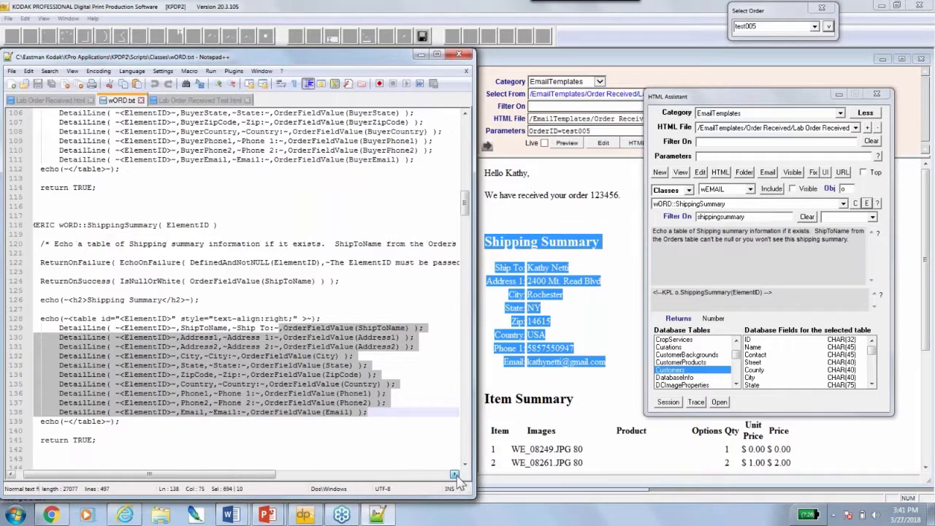
pyautogui.click(260, 244)
pyautogui.moveTo(259, 243); pyautogui.dragTo(463, 243)
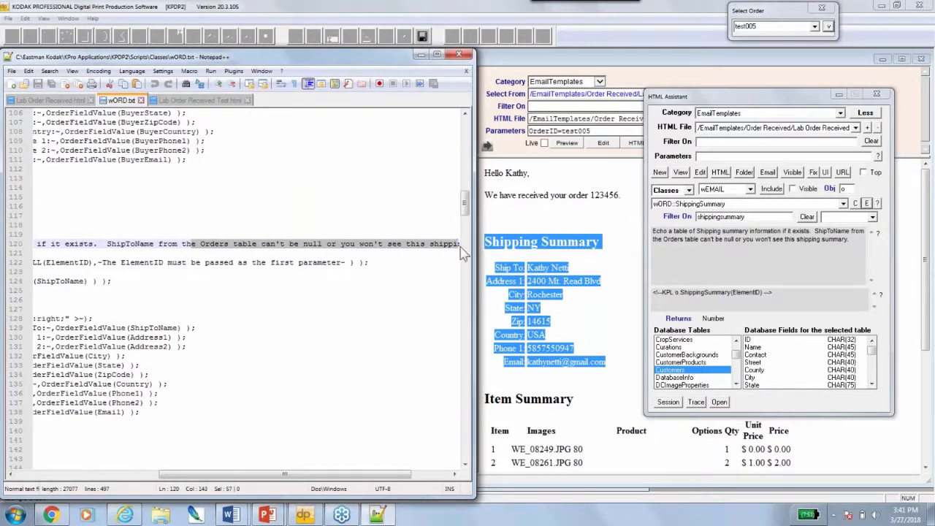
# Open test005's order data and check its ship-to name, address, city and zip values
pyautogui.click(830, 28)
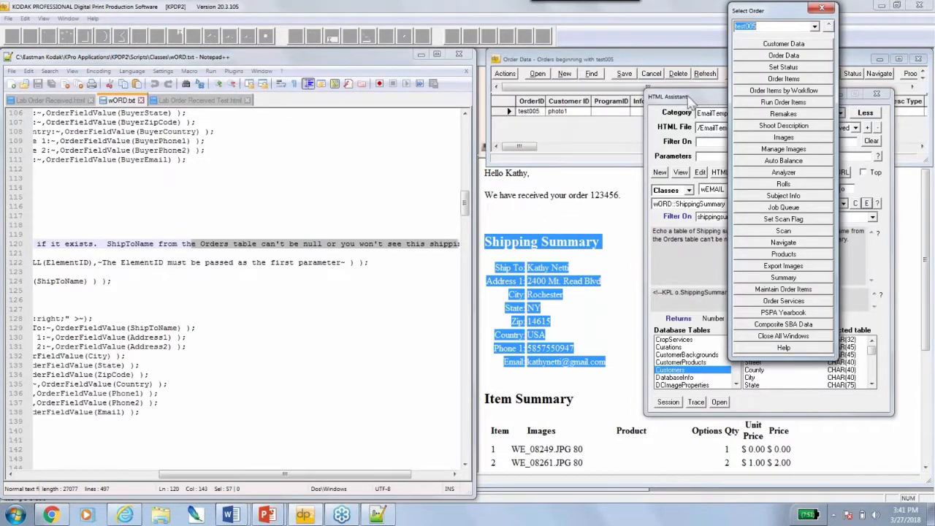
pyautogui.moveTo(690, 102); pyautogui.dragTo(682, 202)
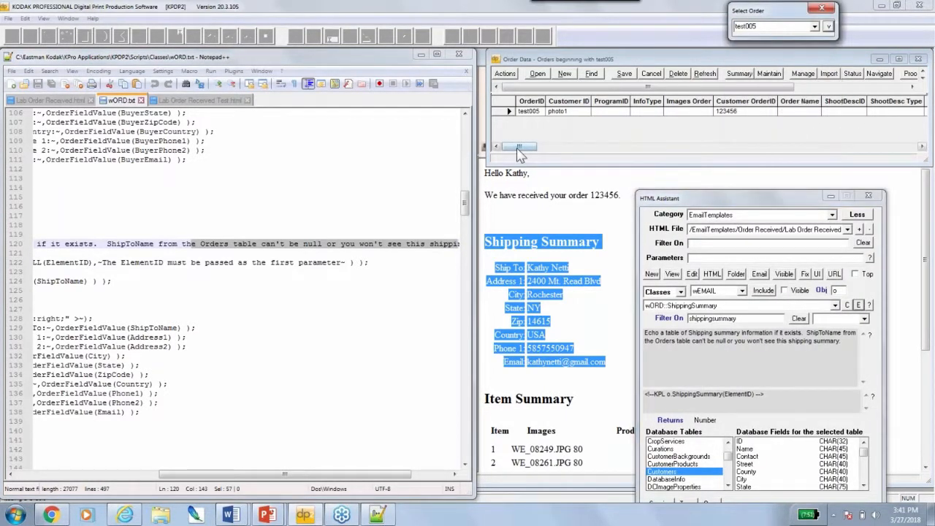
pyautogui.moveTo(520, 146); pyautogui.dragTo(760, 143)
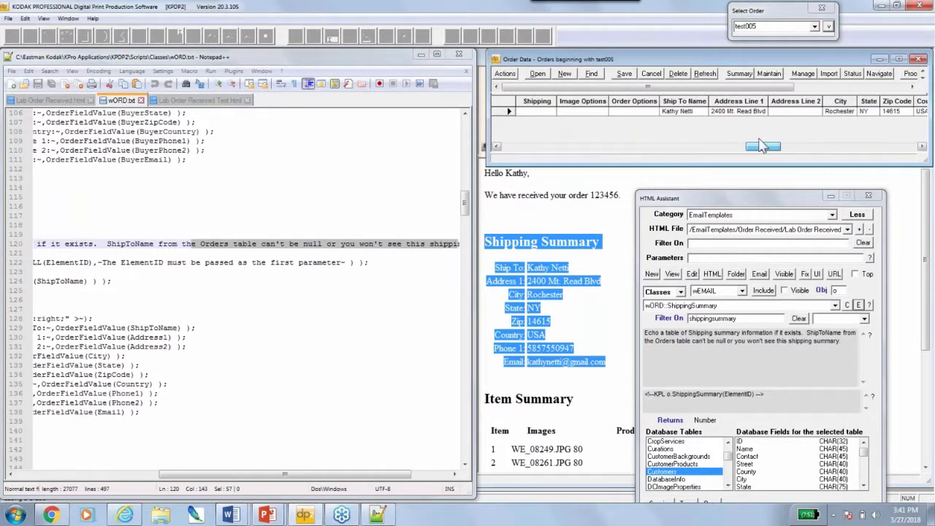
pyautogui.click(683, 111)
pyautogui.click(739, 100)
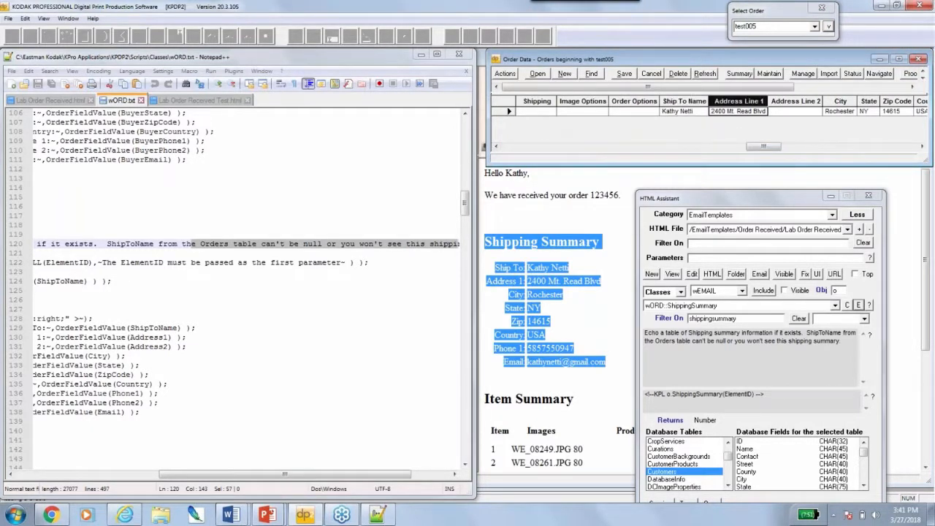
pyautogui.click(840, 101)
pyautogui.click(898, 101)
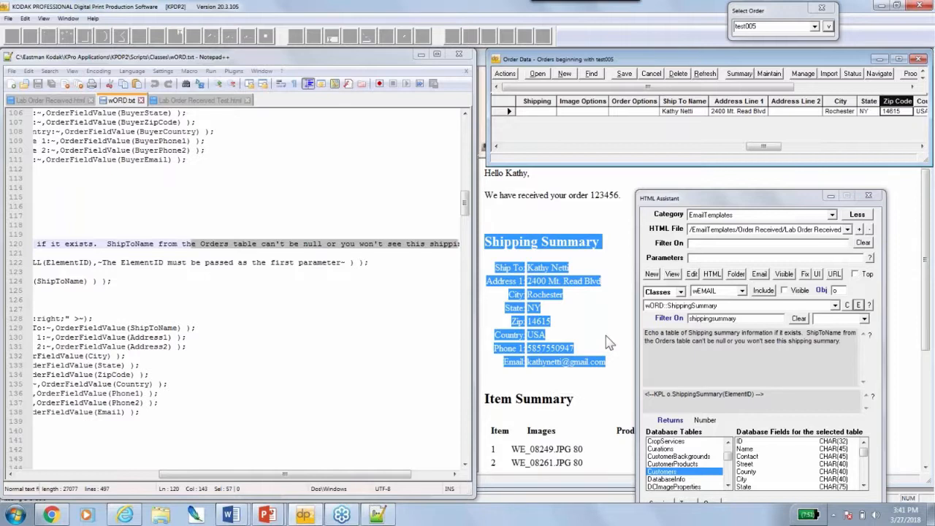
# Review the ShippingSummary function's shipping detail lines, then bring the template preview back in front
pyautogui.click(858, 306)
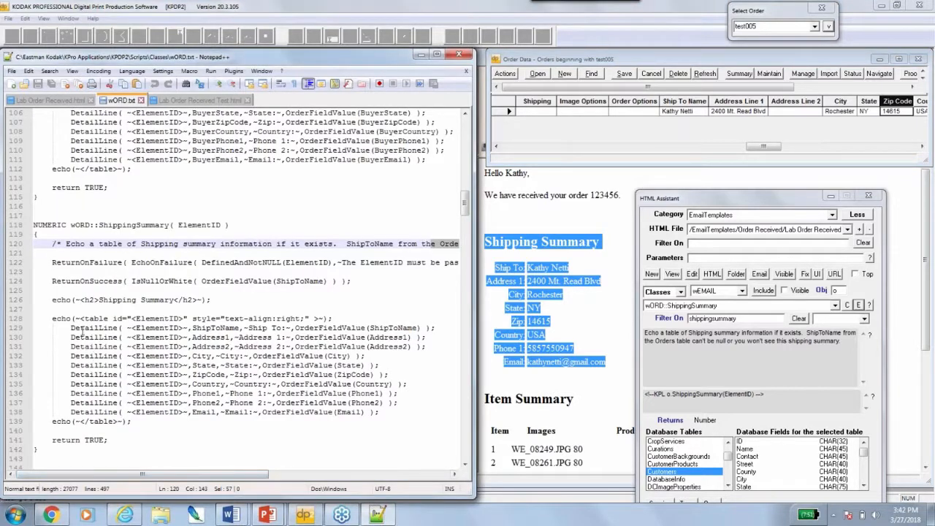
pyautogui.moveTo(71, 327); pyautogui.dragTo(421, 429)
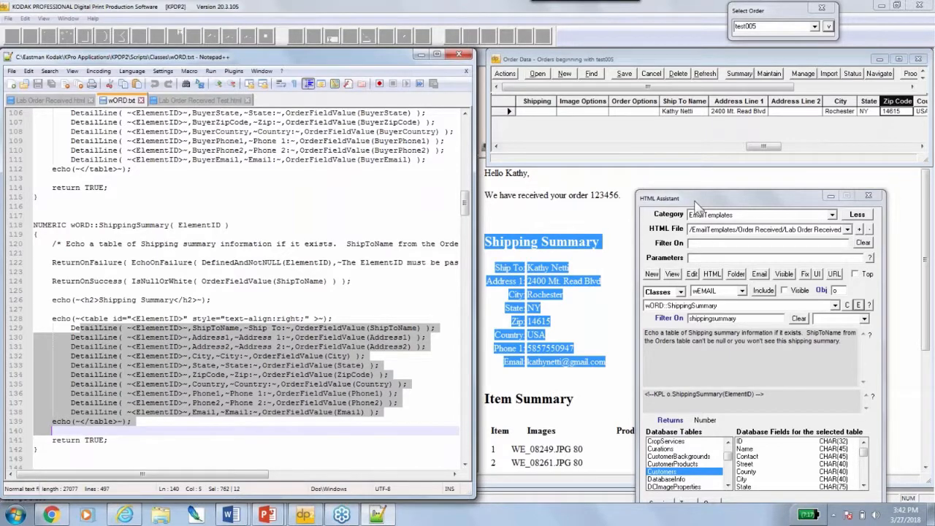
pyautogui.moveTo(696, 204); pyautogui.dragTo(703, 181)
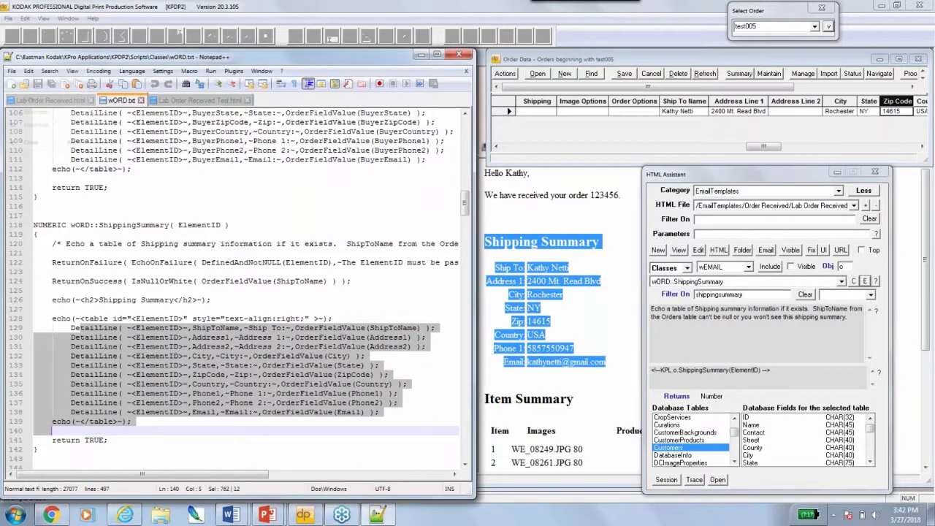
pyautogui.click(515, 60)
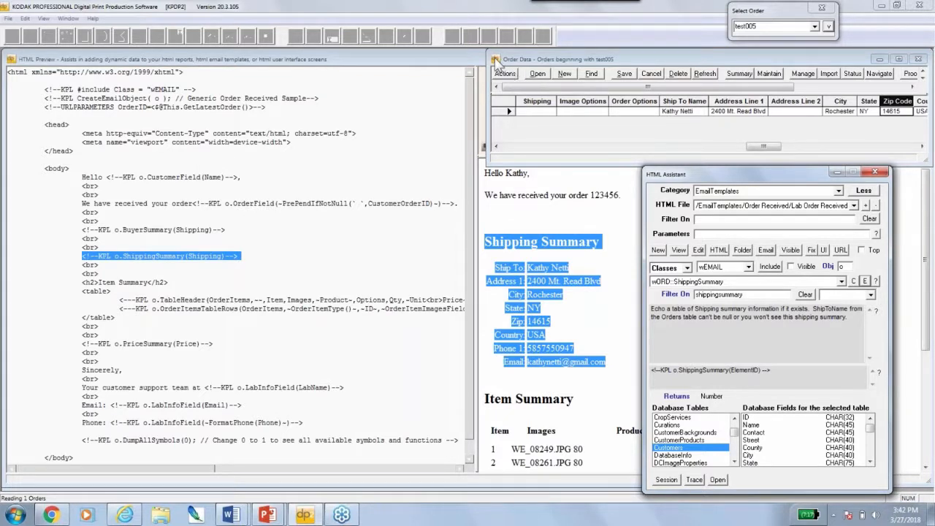
# Close the order data and preview windows, then reopen Order Data from Select Order
pyautogui.doubleClick(495, 59)
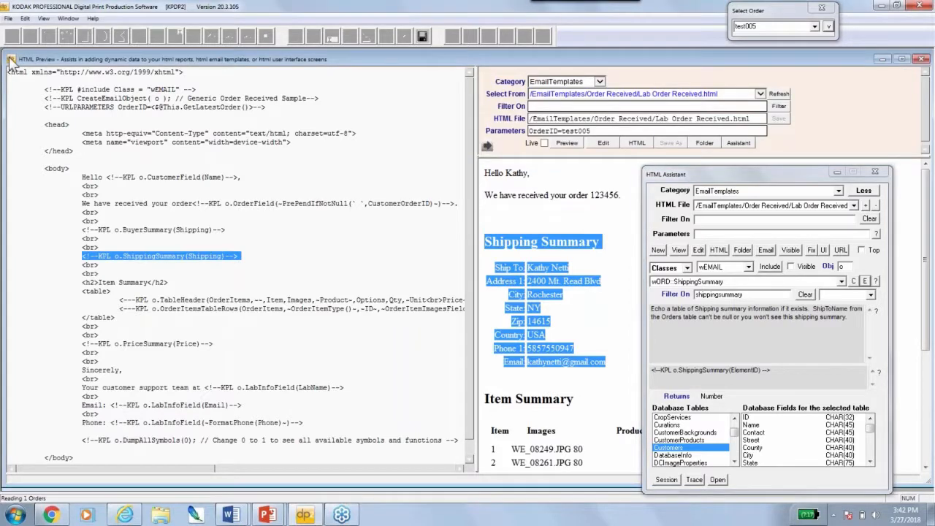
pyautogui.doubleClick(11, 60)
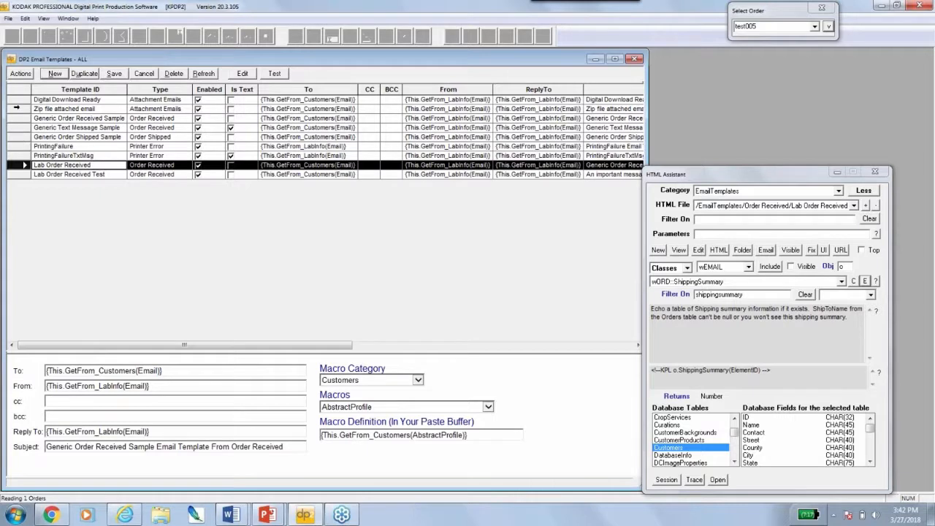
pyautogui.click(829, 27)
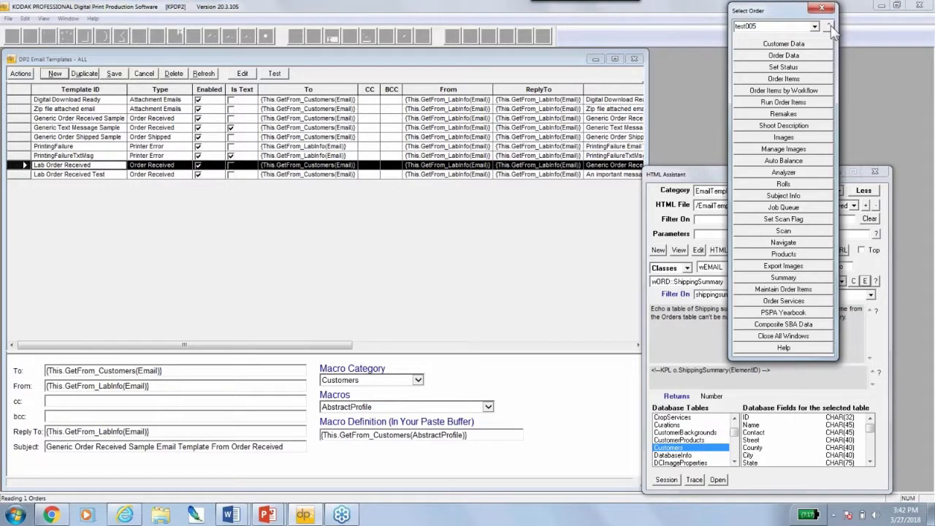
pyautogui.click(808, 57)
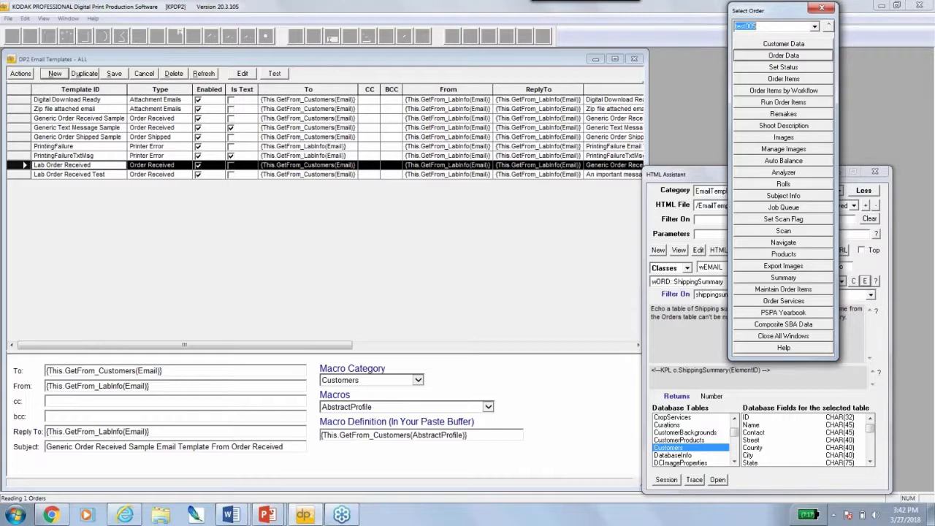
pyautogui.click(828, 27)
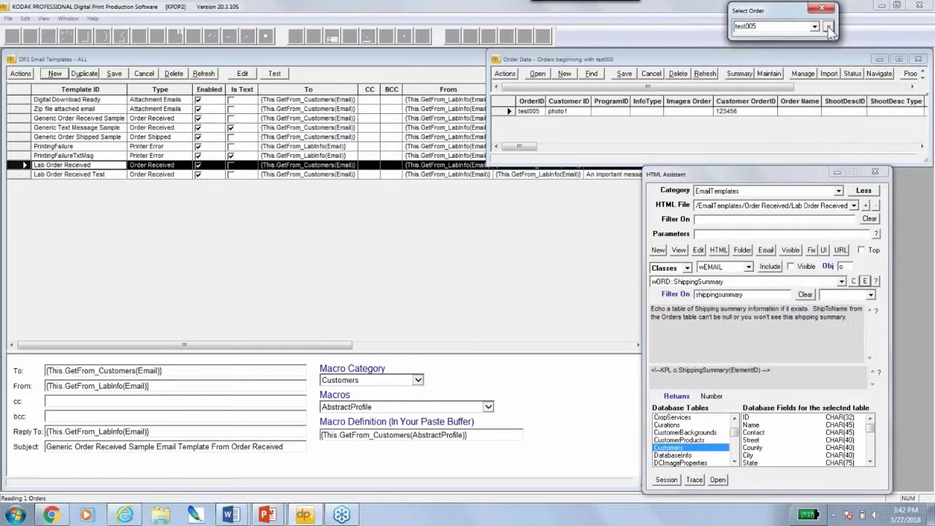
# Select test order test005 and browse its order actions menu
pyautogui.click(506, 111)
pyautogui.rightClick(505, 111)
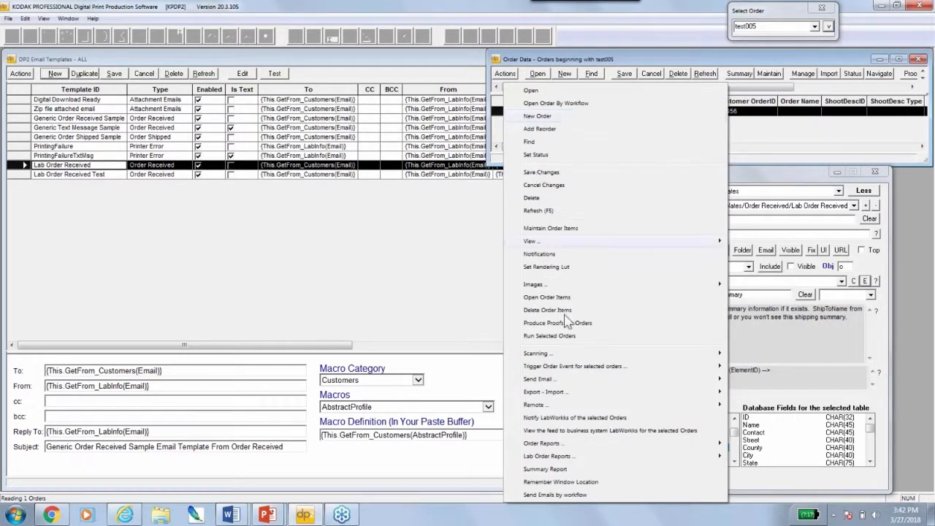
pyautogui.moveTo(561, 383)
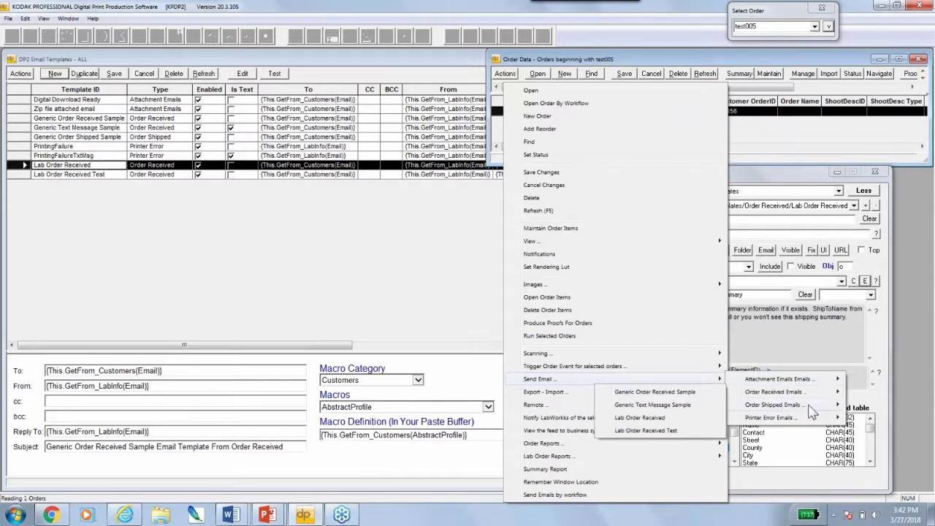
pyautogui.moveTo(808, 420)
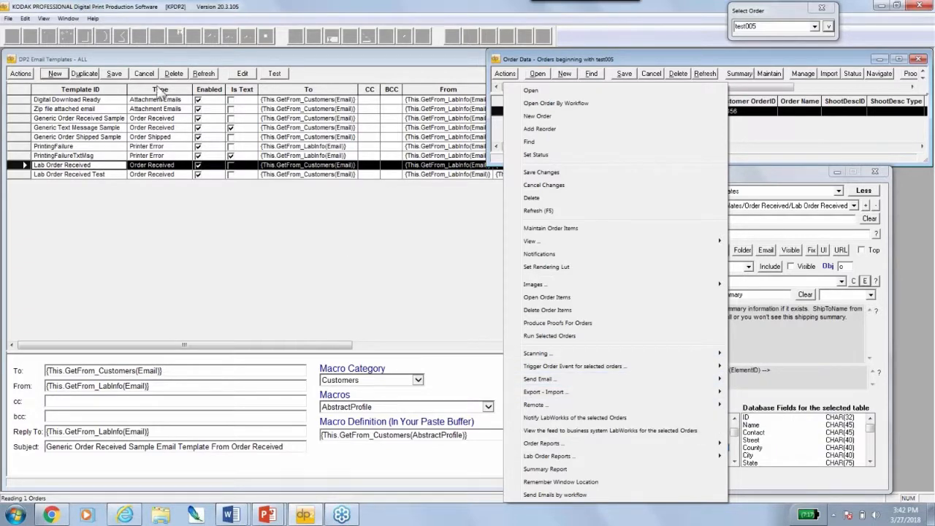
pyautogui.click(157, 90)
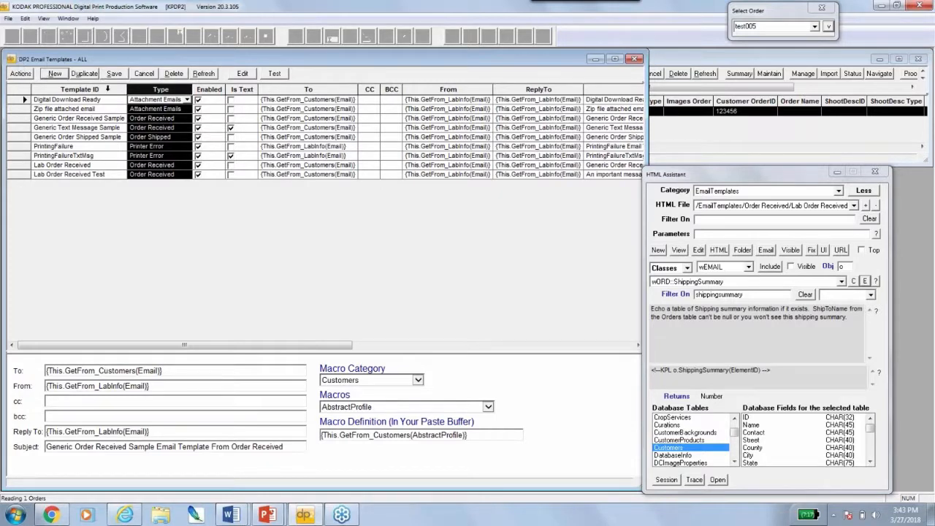
# Send the Lab Order Received email for test005 and confirm the send
pyautogui.click(667, 142)
pyautogui.rightClick(508, 117)
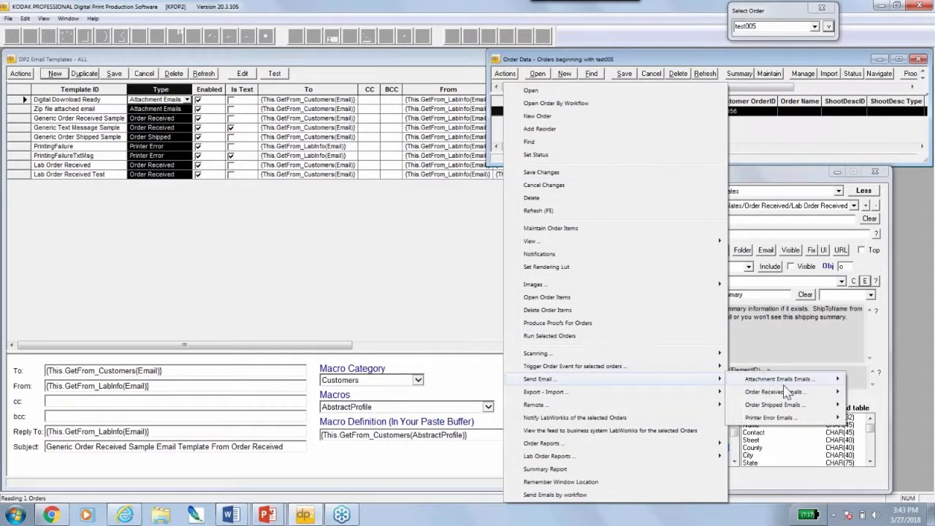
pyautogui.moveTo(787, 395)
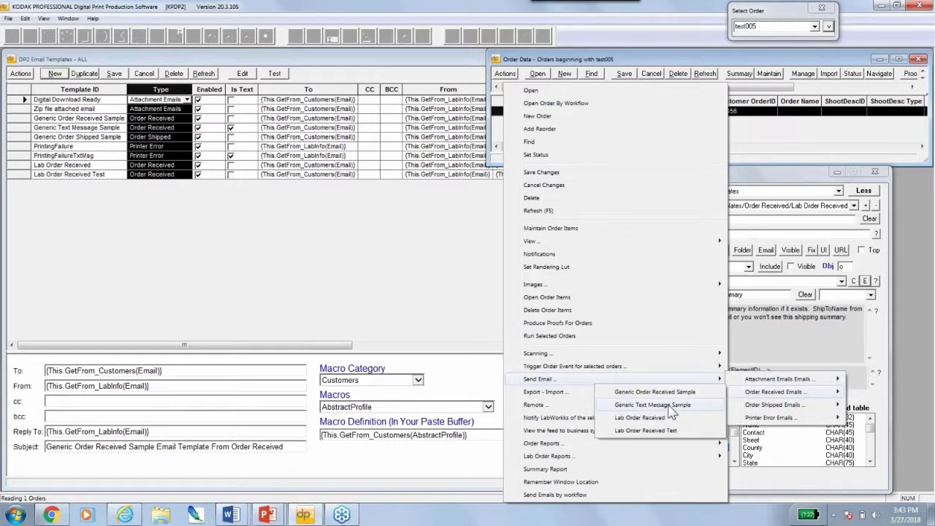
pyautogui.click(650, 422)
pyautogui.click(513, 281)
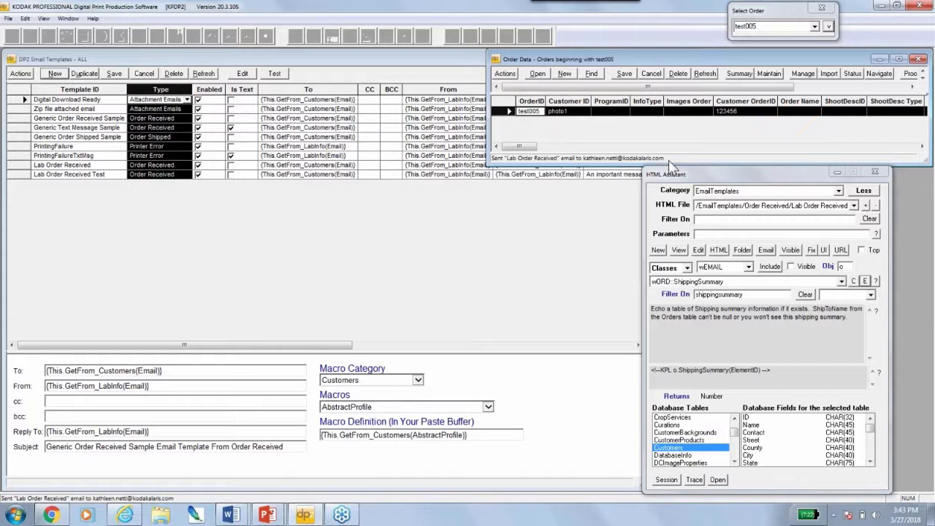
pyautogui.doubleClick(11, 59)
# Close the Order Data, HTML Assistant and email template windows
pyautogui.doubleClick(497, 59)
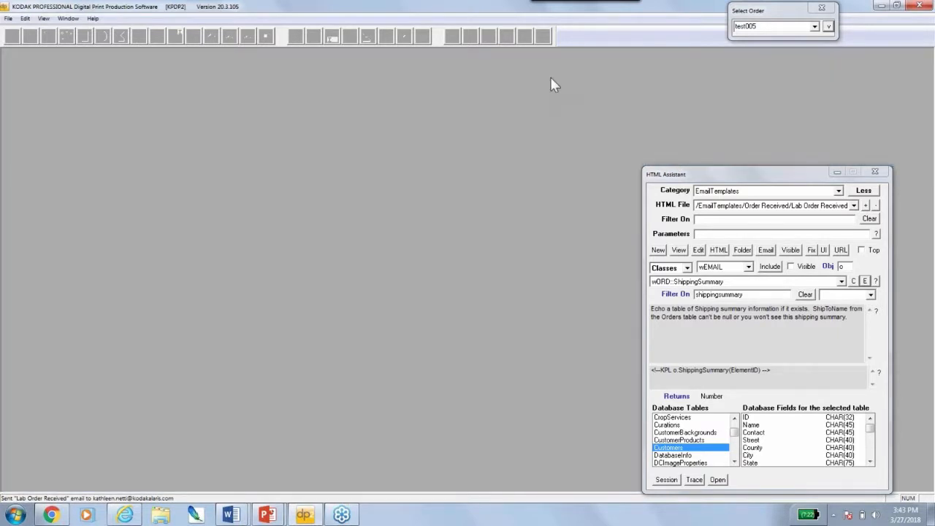
pyautogui.click(884, 173)
pyautogui.click(44, 18)
pyautogui.click(892, 115)
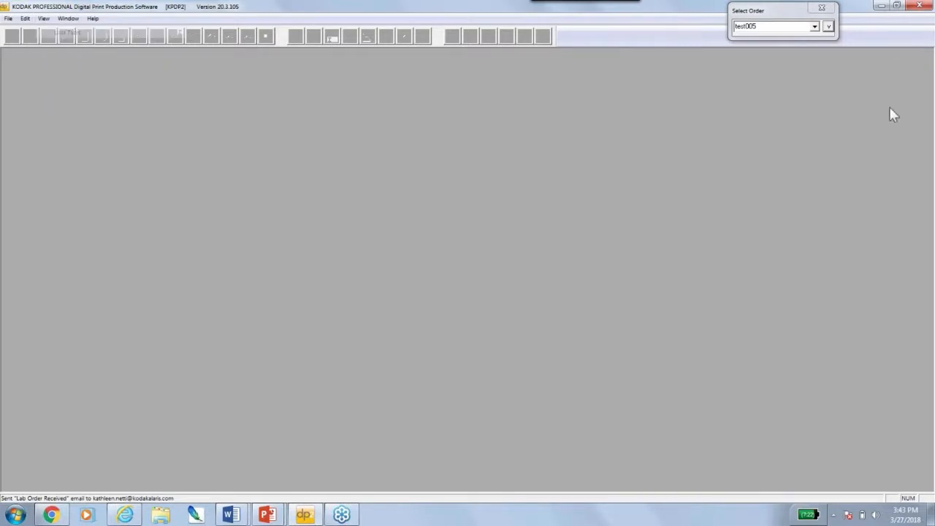
# Open Categories > Events > Event Manager, enlarge it, and select OrderReceived's send-email step
pyautogui.click(888, 293)
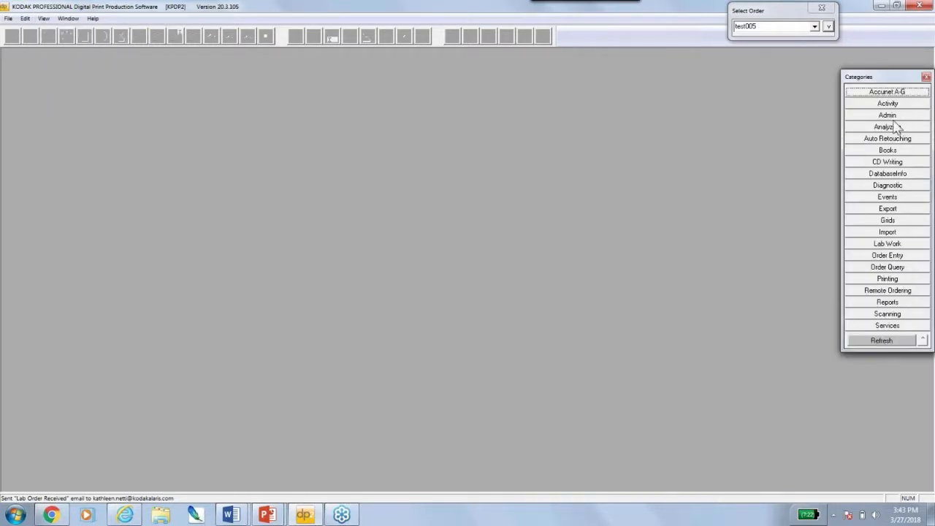
pyautogui.click(890, 198)
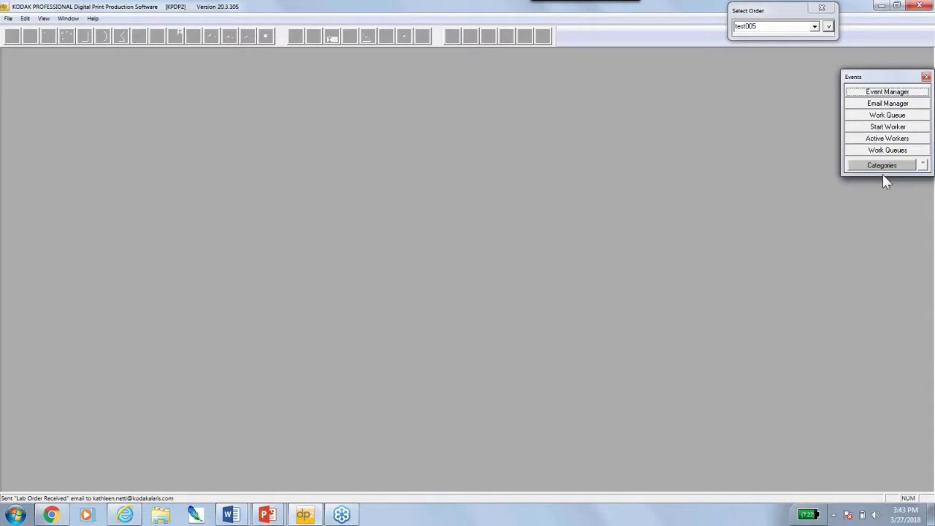
pyautogui.click(886, 93)
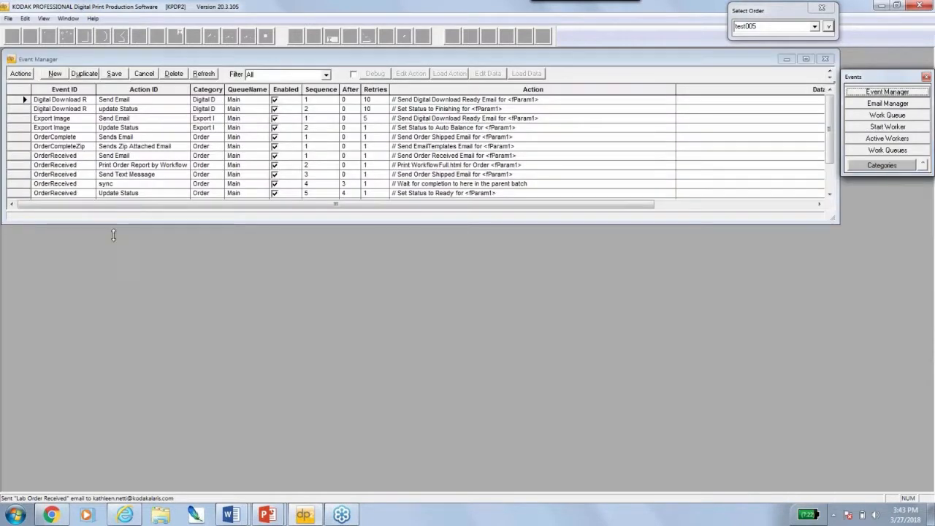
pyautogui.moveTo(113, 234); pyautogui.dragTo(117, 280)
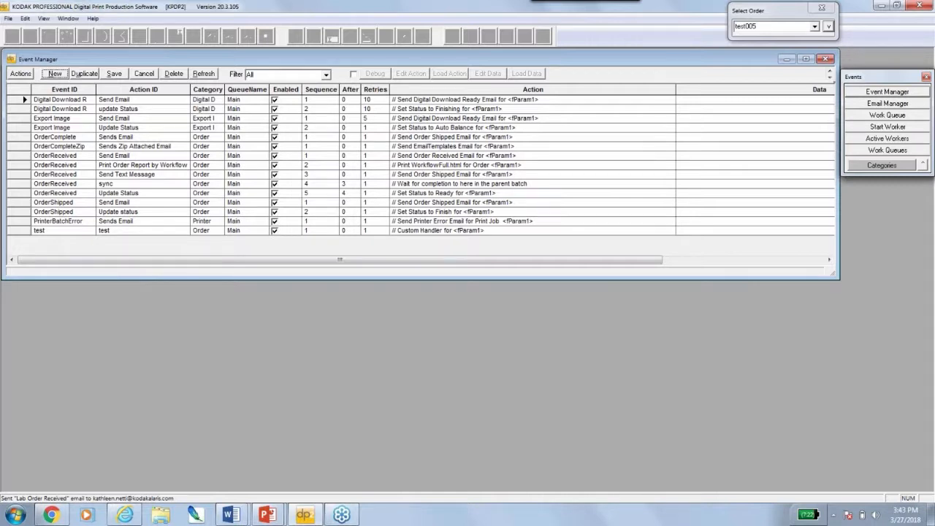
pyautogui.click(16, 157)
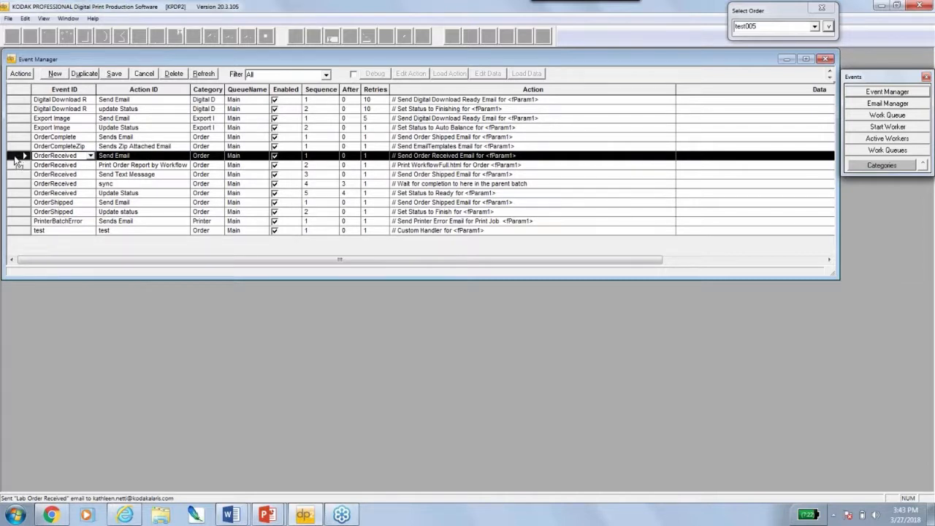
# Set OrderReceived's Send Email action to Order Emails > Order Received > Lab Order Received
pyautogui.rightClick(19, 161)
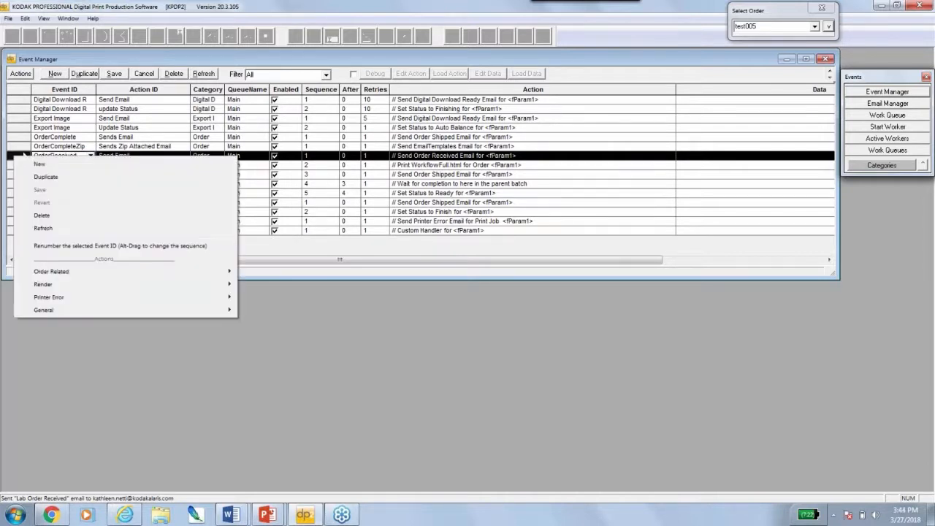
pyautogui.moveTo(92, 277)
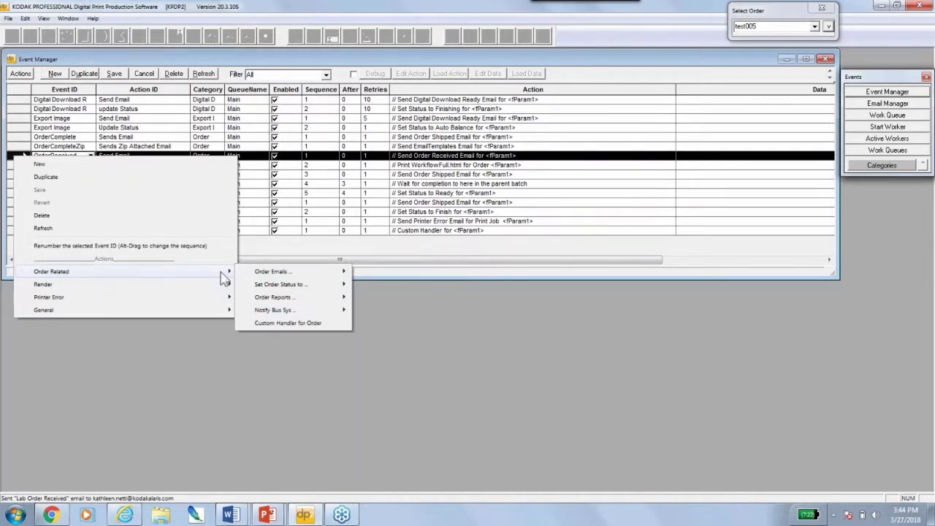
pyautogui.moveTo(285, 276)
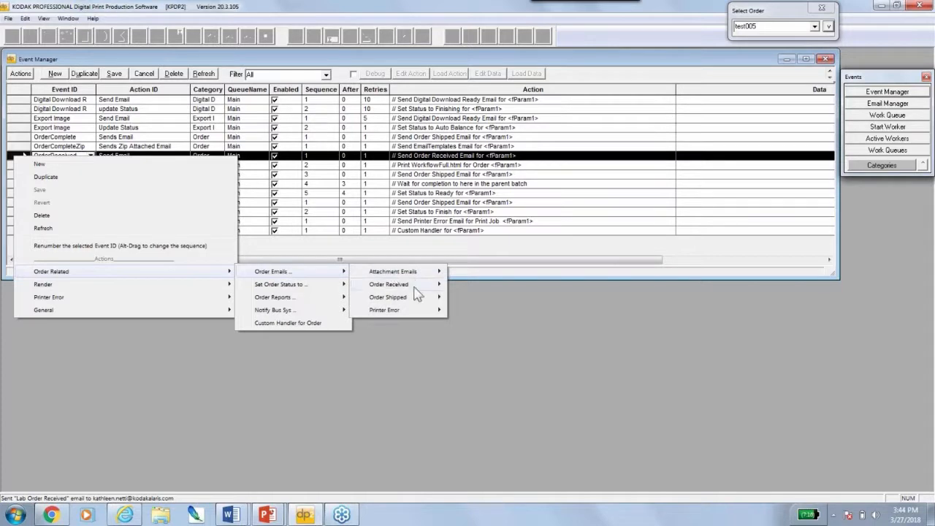
pyautogui.moveTo(416, 287)
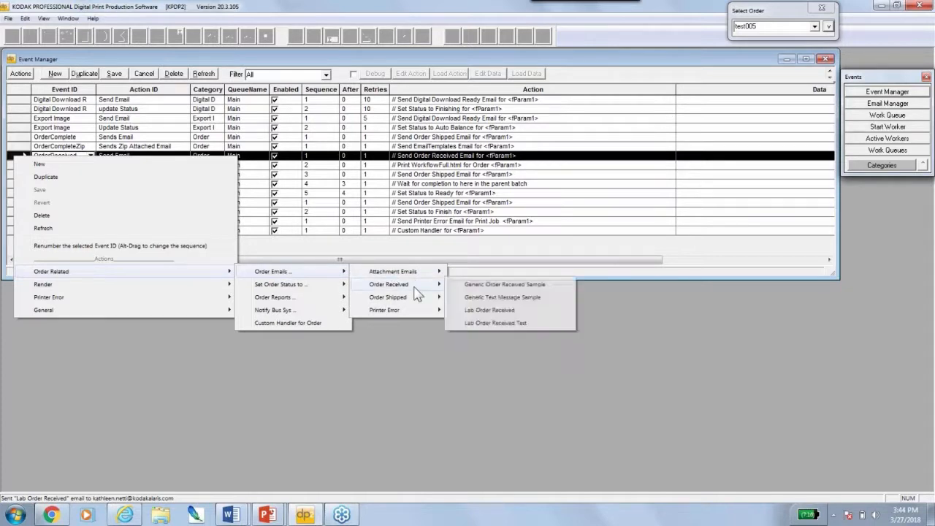
pyautogui.click(487, 311)
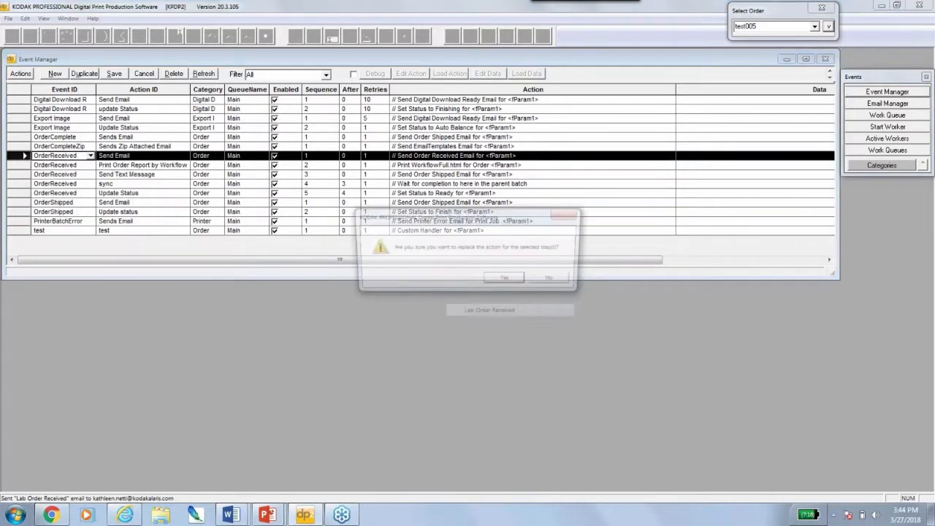
pyautogui.click(508, 282)
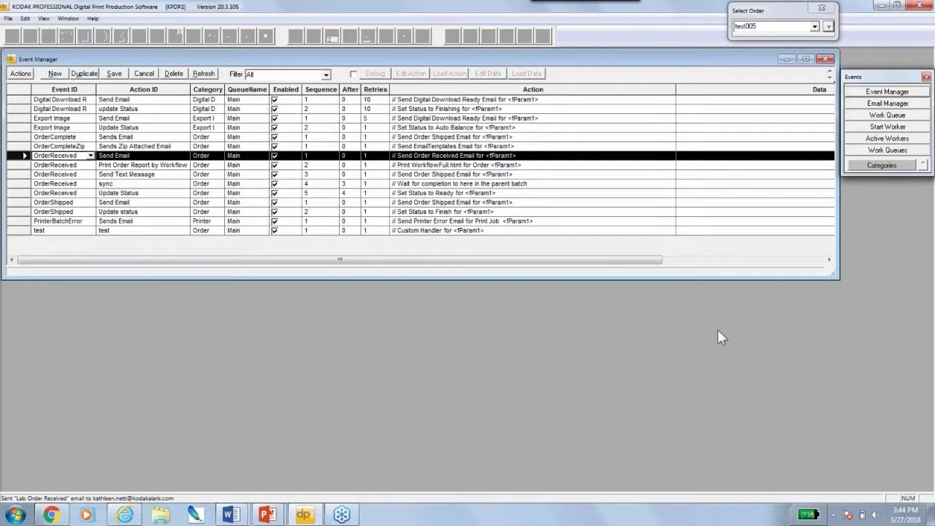
pyautogui.click(888, 364)
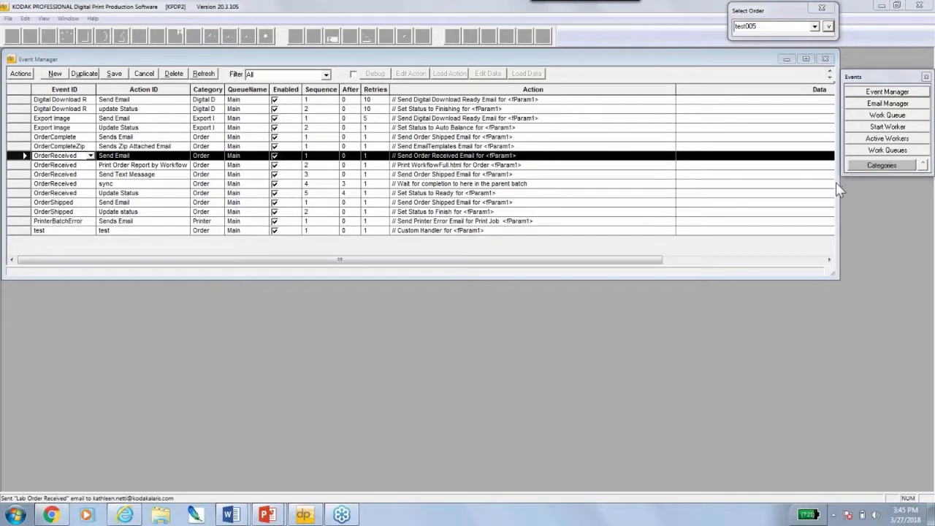